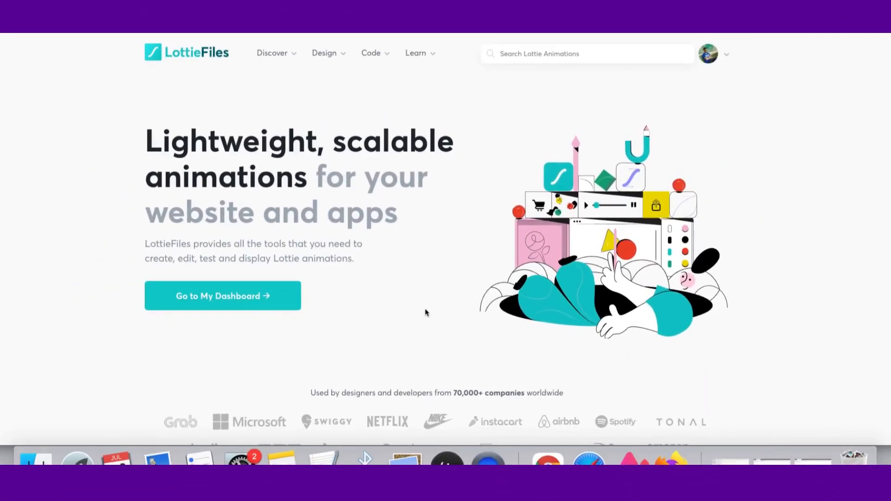
# - Scroll through the LottieFiles homepage to review its features and featured community animations
pyautogui.scroll(-2, 420, 306)
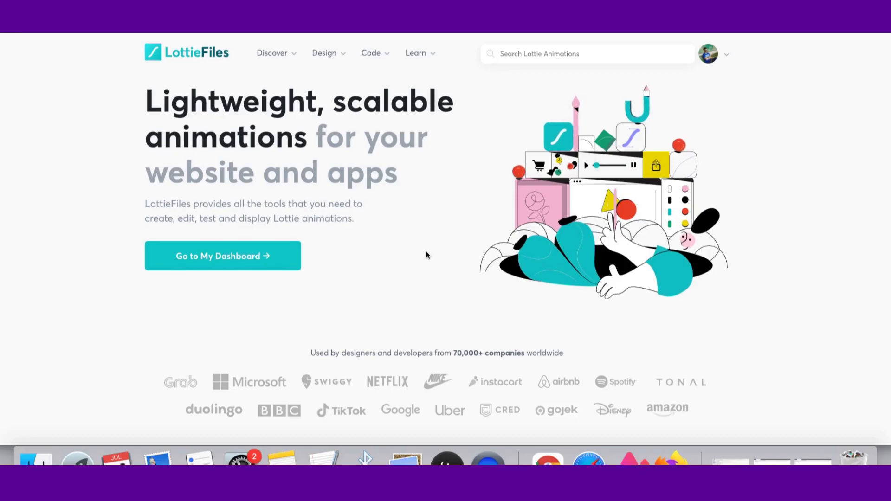
pyautogui.scroll(-4, 383, 290)
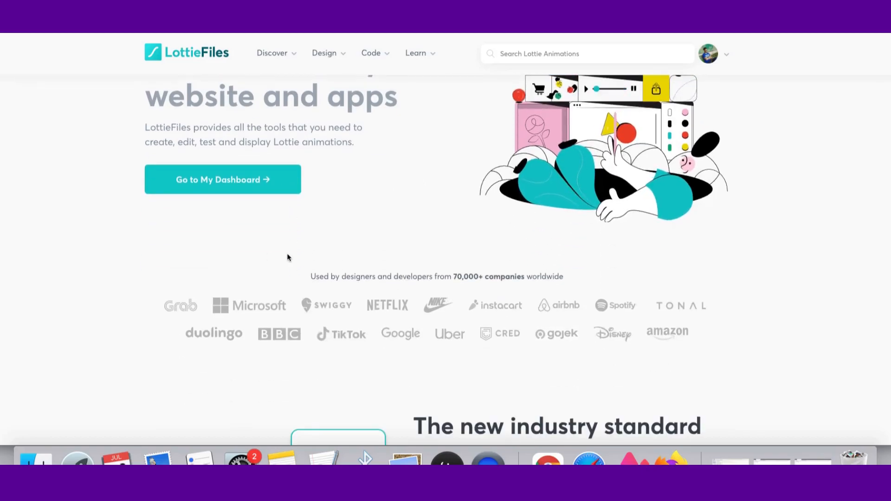
pyautogui.scroll(-9, 431, 271)
pyautogui.scroll(13, 424, 276)
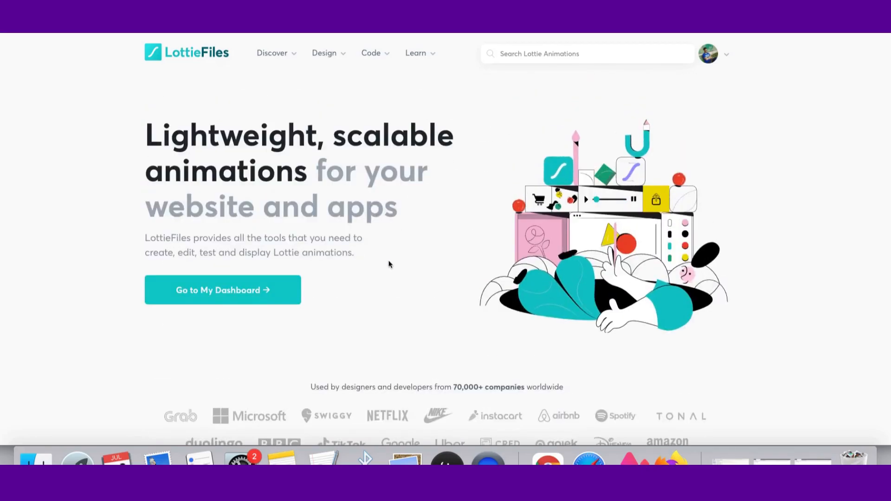
pyautogui.scroll(-9, 437, 272)
pyautogui.scroll(-3, 263, 313)
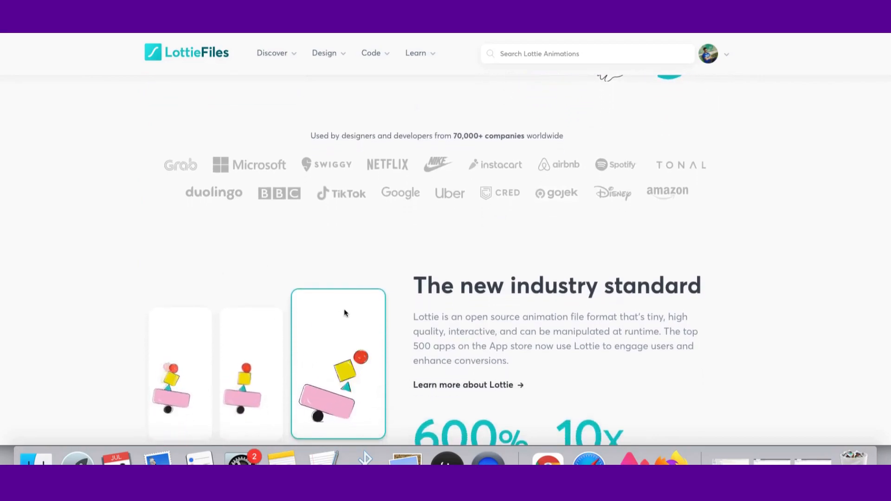
pyautogui.scroll(-1, 265, 315)
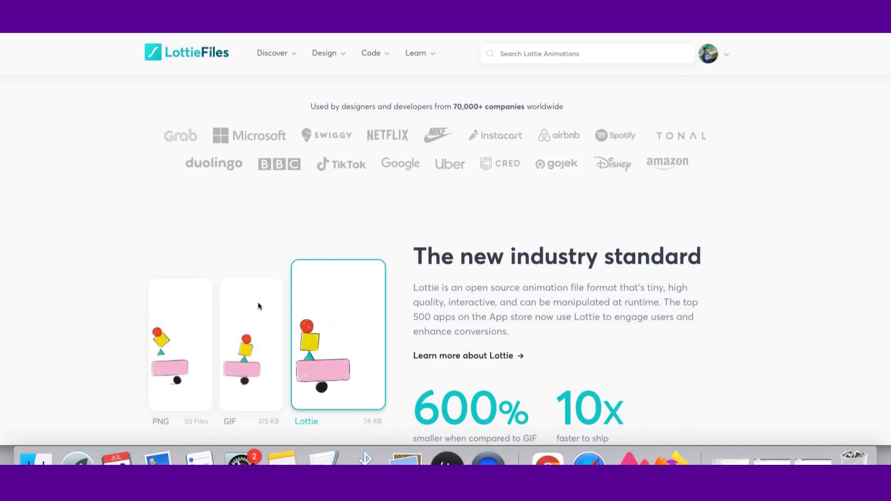
pyautogui.scroll(-2, 415, 272)
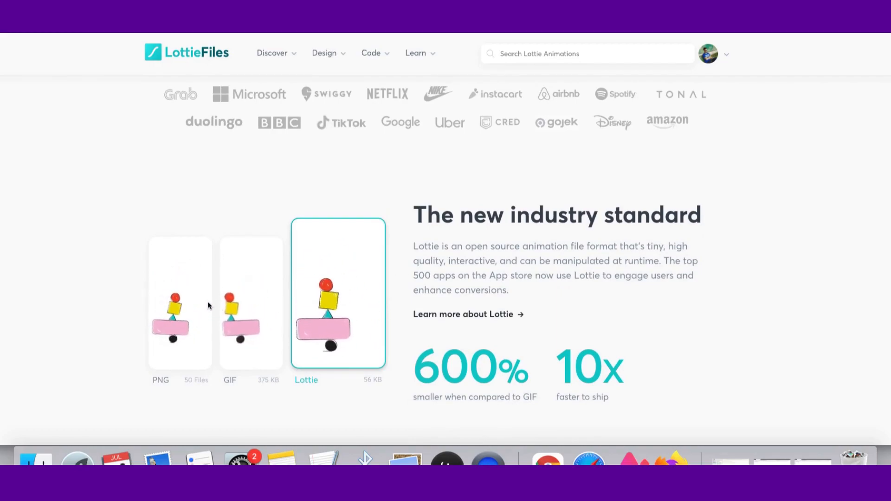
pyautogui.scroll(-1, 548, 347)
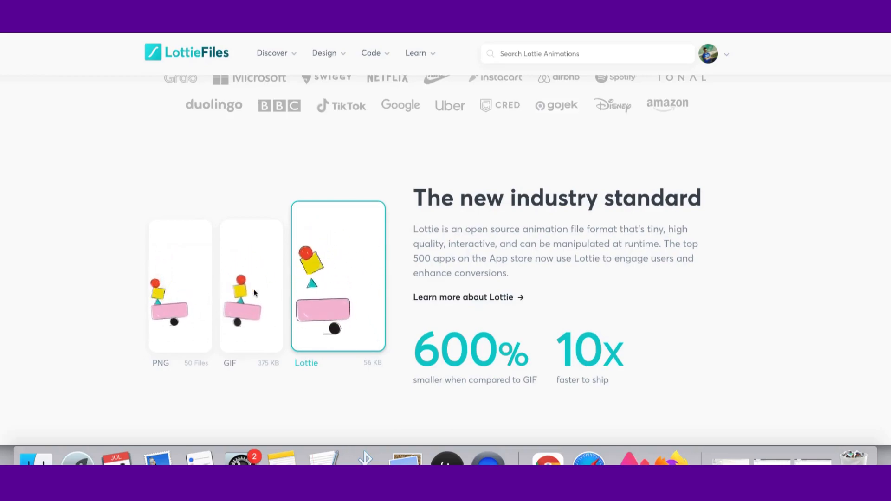
pyautogui.scroll(-3, 701, 325)
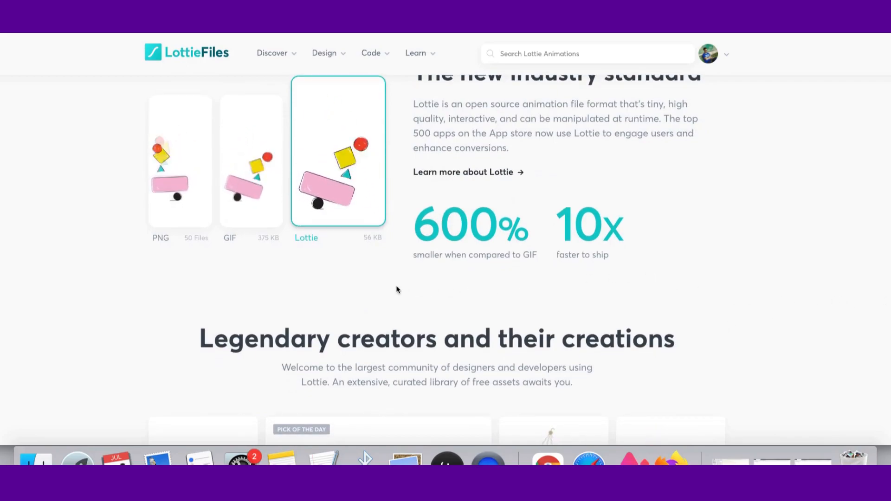
pyautogui.scroll(-3, 716, 281)
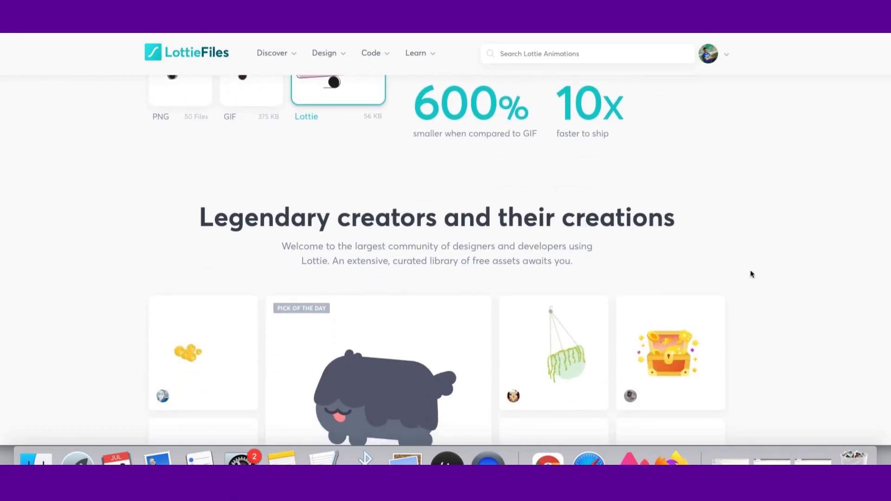
pyautogui.scroll(-5, 289, 287)
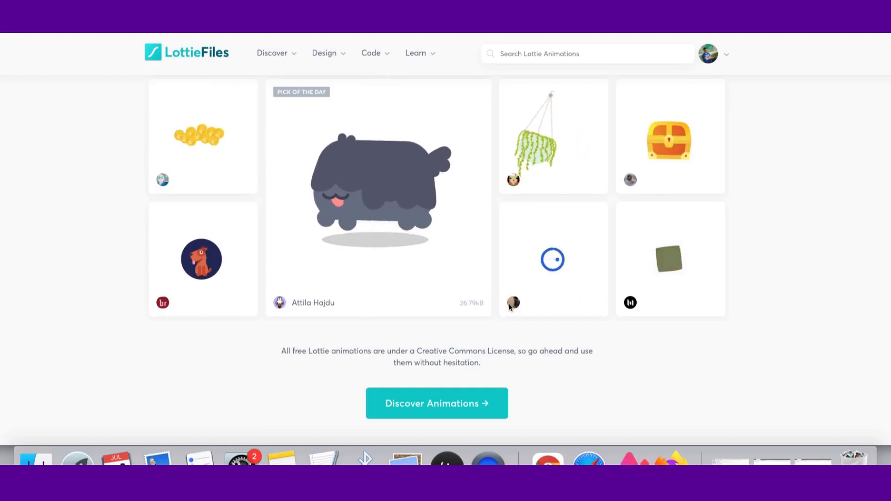
pyautogui.scroll(2, 623, 319)
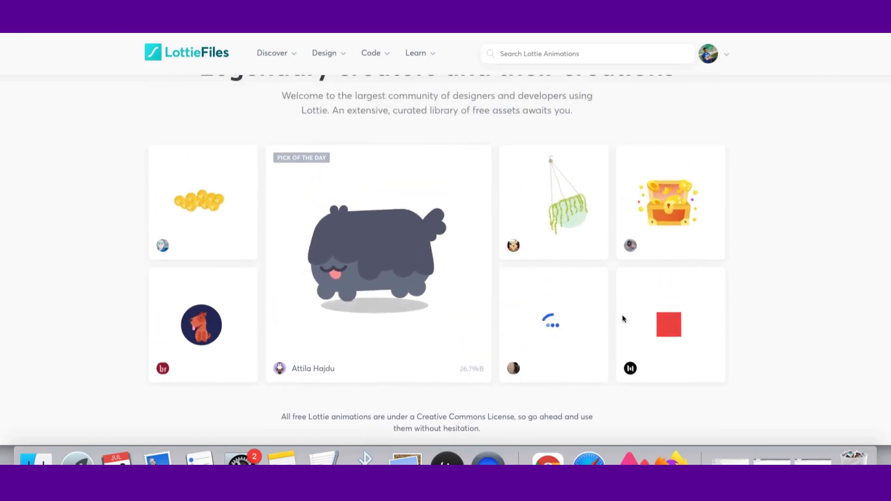
pyautogui.scroll(15, 623, 317)
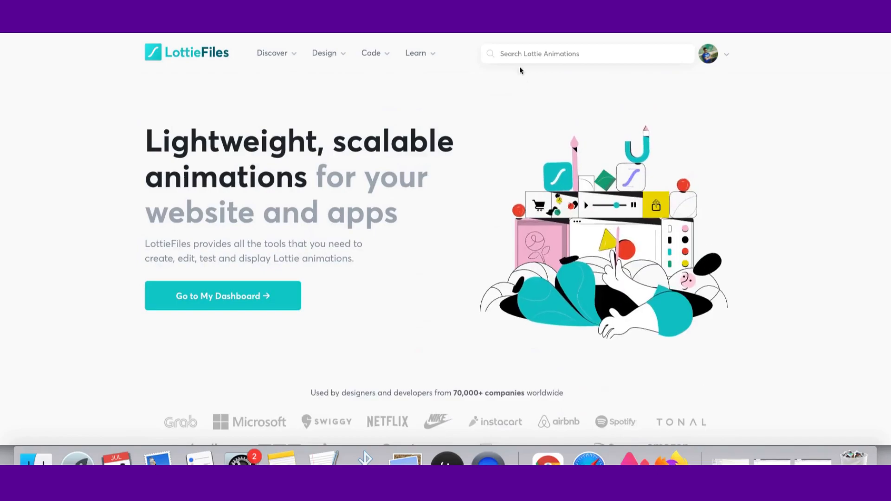
pyautogui.scroll(-15, 559, 244)
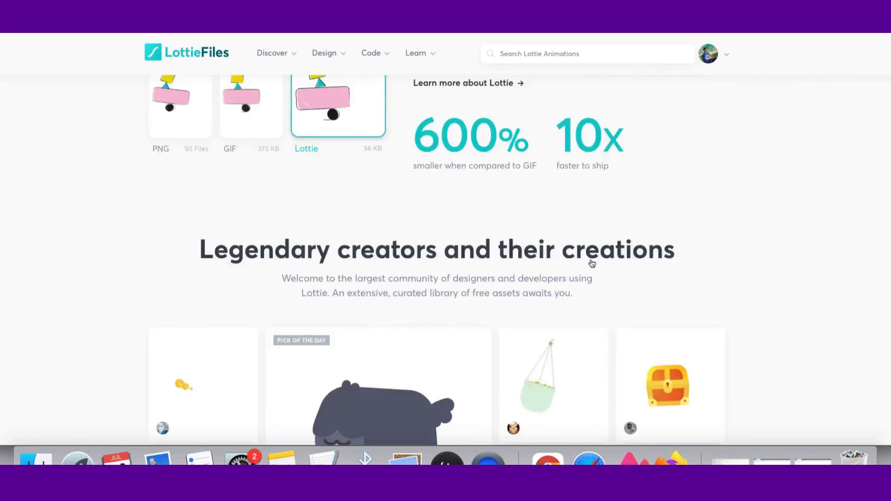
pyautogui.scroll(-1, 592, 263)
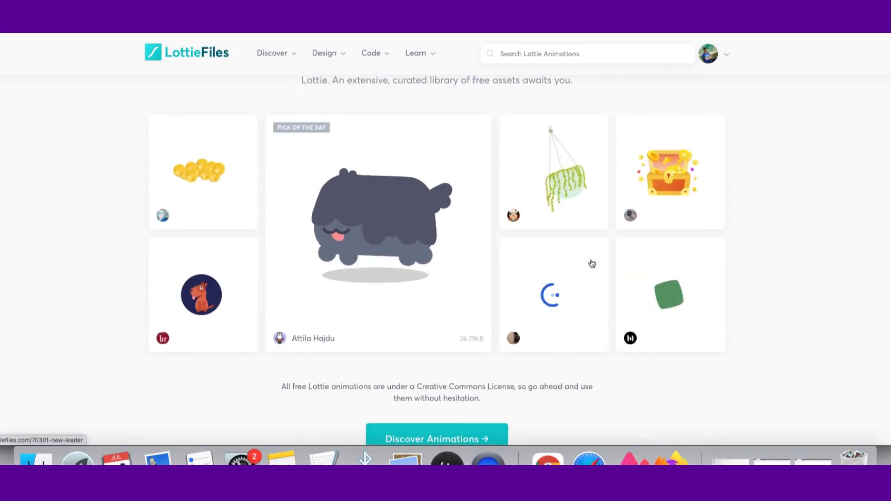
pyautogui.scroll(-4, 530, 287)
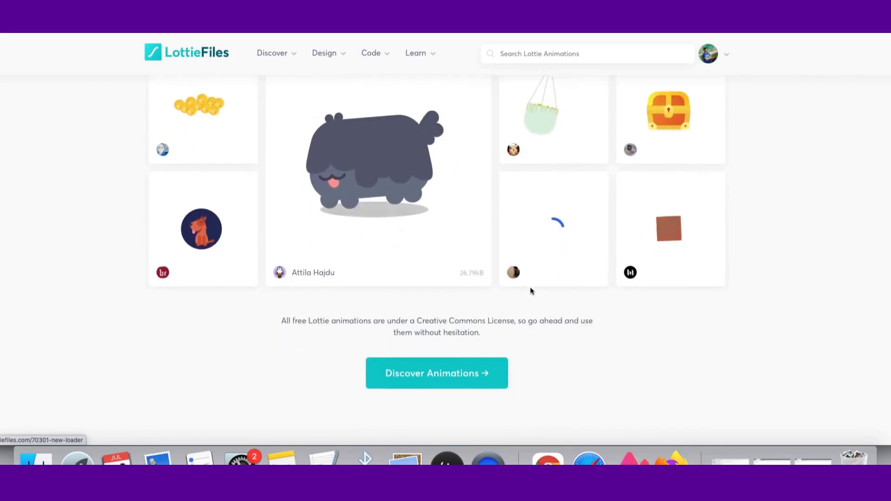
pyautogui.scroll(5, 409, 306)
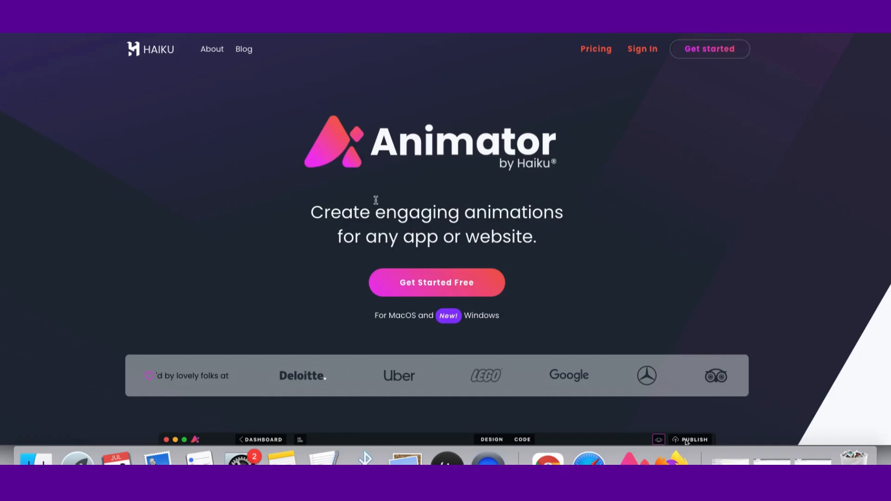
# - Scroll through the Haiku Animator website to review its features, integrations and pricing
pyautogui.scroll(-10, 504, 302)
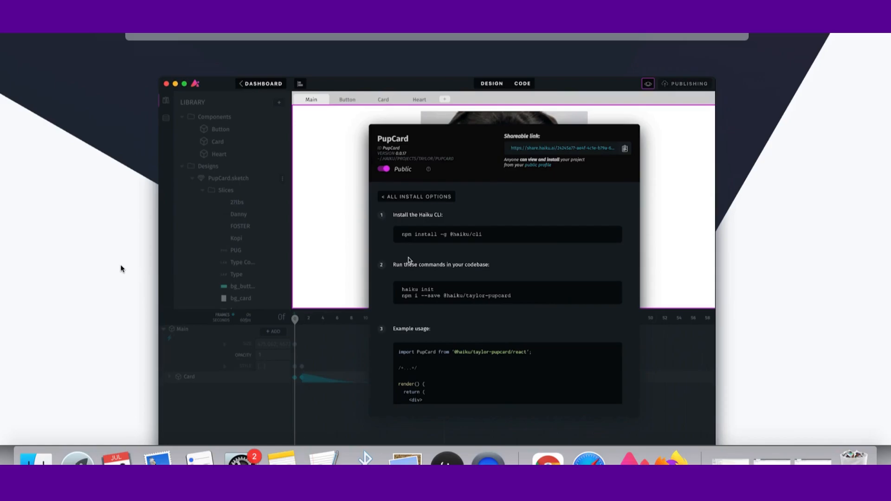
pyautogui.scroll(-2, 122, 268)
pyautogui.scroll(4, 214, 269)
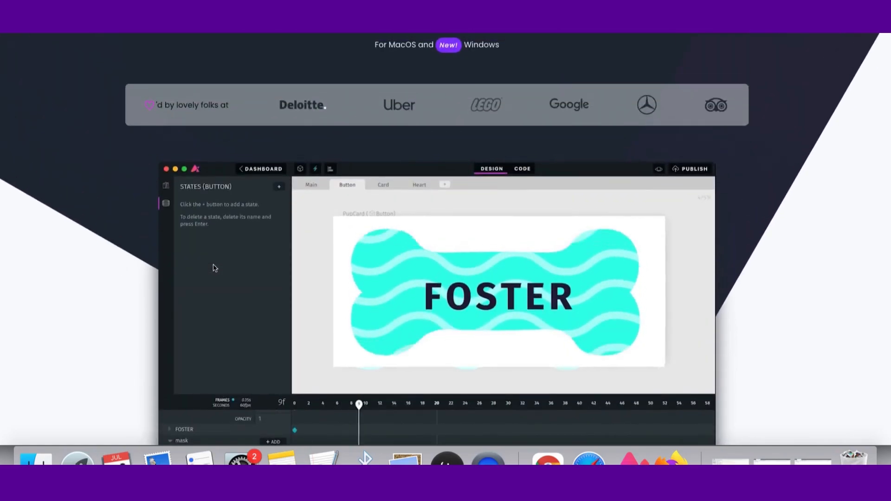
pyautogui.scroll(-3, 324, 264)
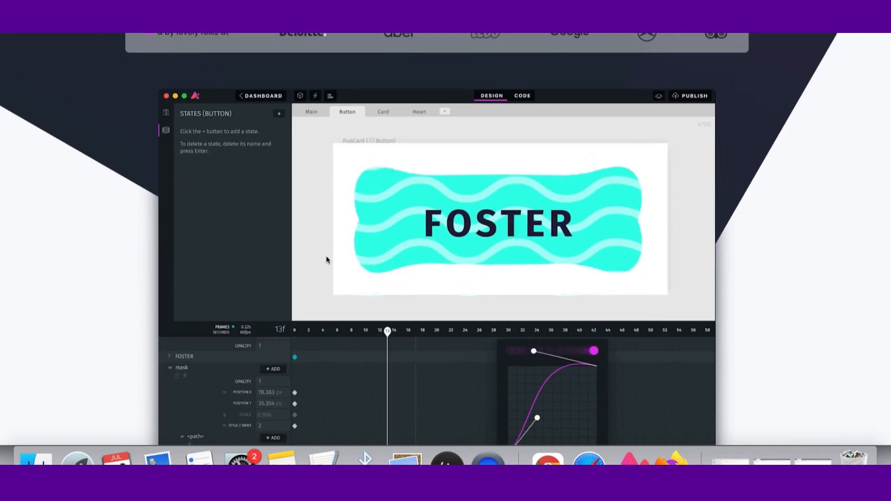
pyautogui.scroll(-1, 279, 255)
pyautogui.scroll(-15, 279, 255)
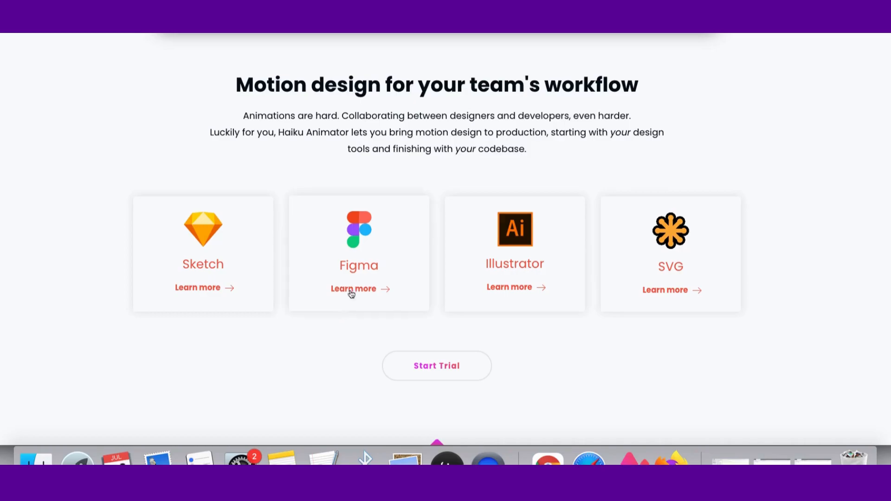
pyautogui.scroll(-7, 349, 297)
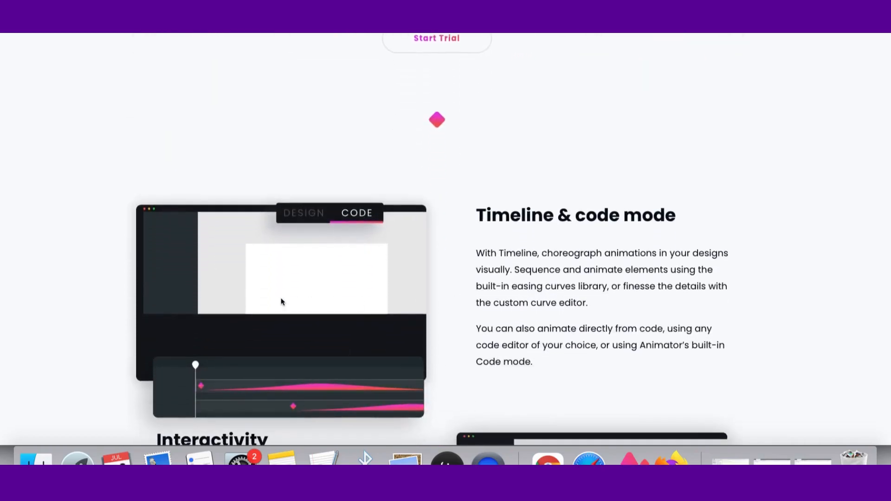
pyautogui.scroll(20, 385, 278)
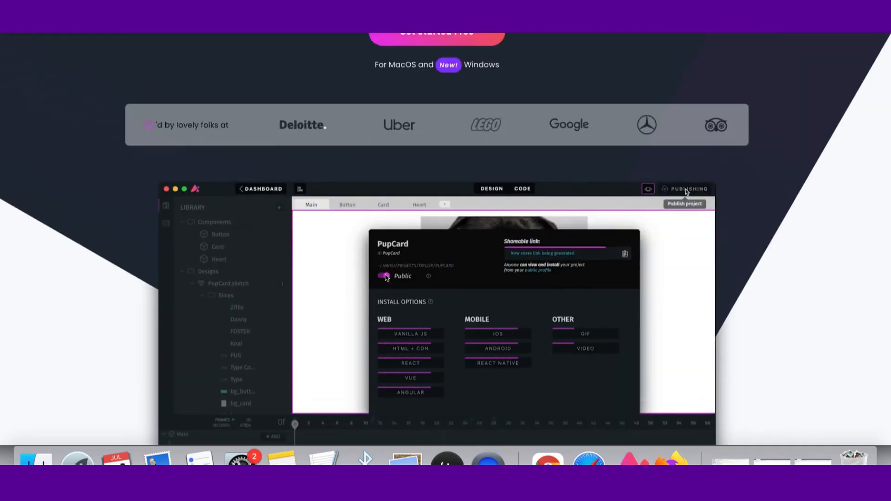
pyautogui.scroll(-20, 386, 278)
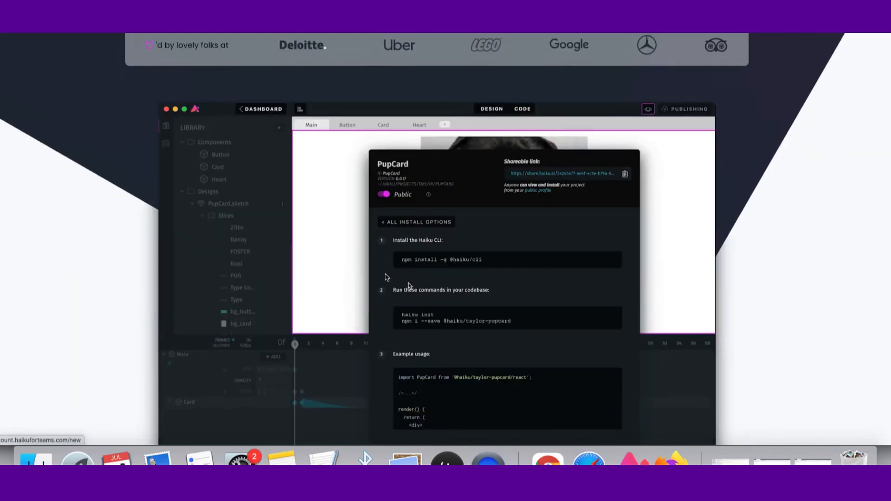
pyautogui.scroll(-20, 386, 277)
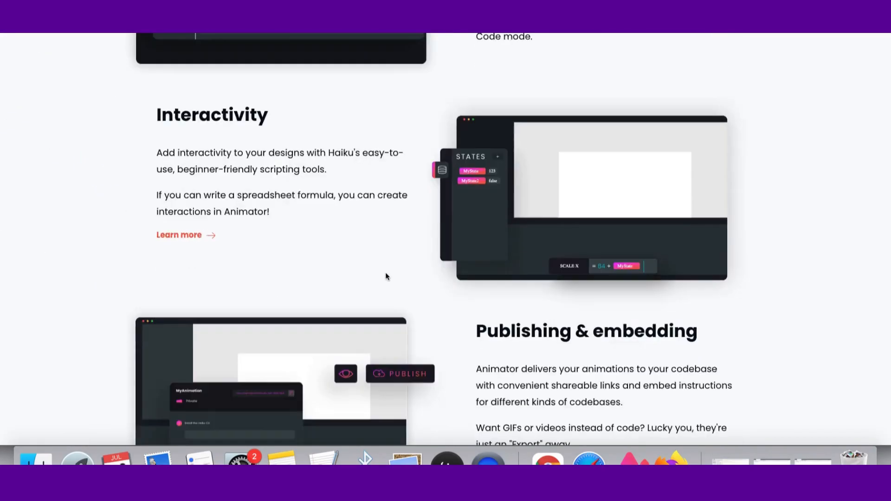
pyautogui.scroll(-1, 438, 228)
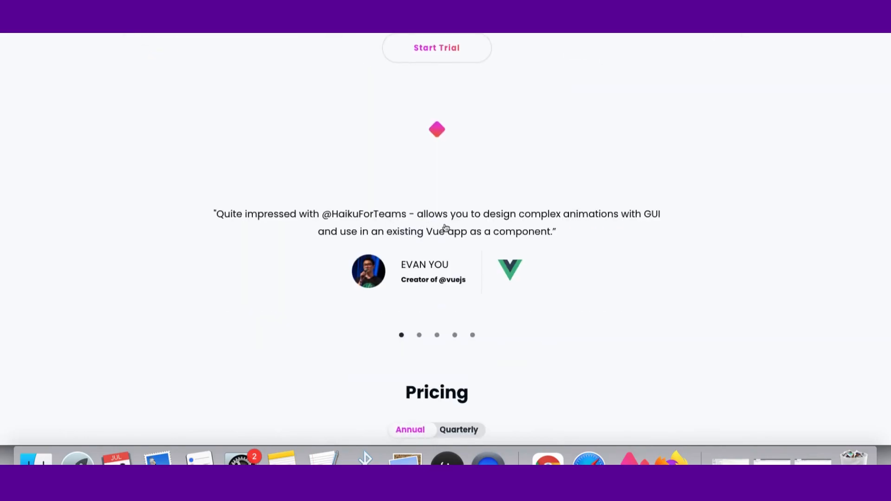
pyautogui.scroll(-5, 480, 238)
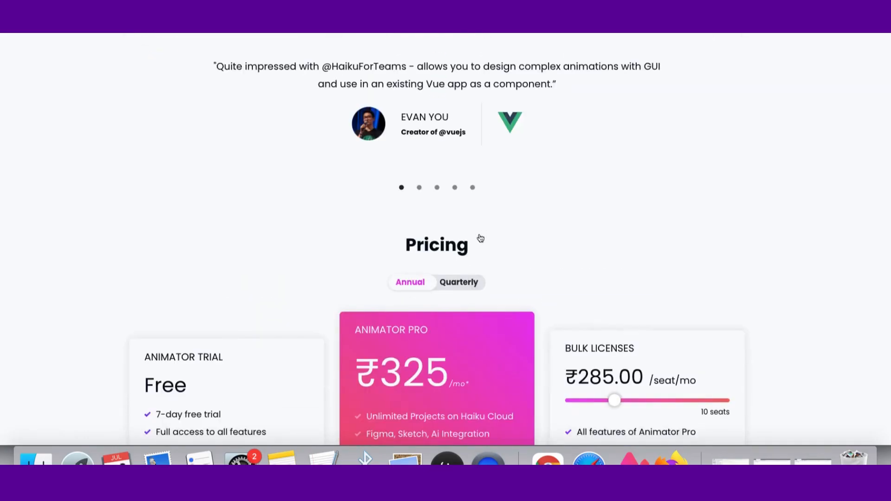
pyautogui.scroll(15, 479, 237)
pyautogui.scroll(20, 479, 237)
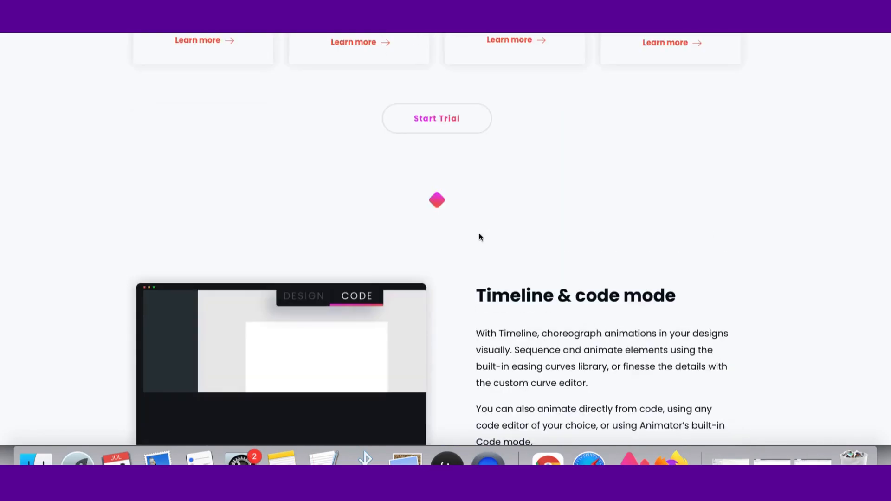
pyautogui.scroll(-4, 574, 153)
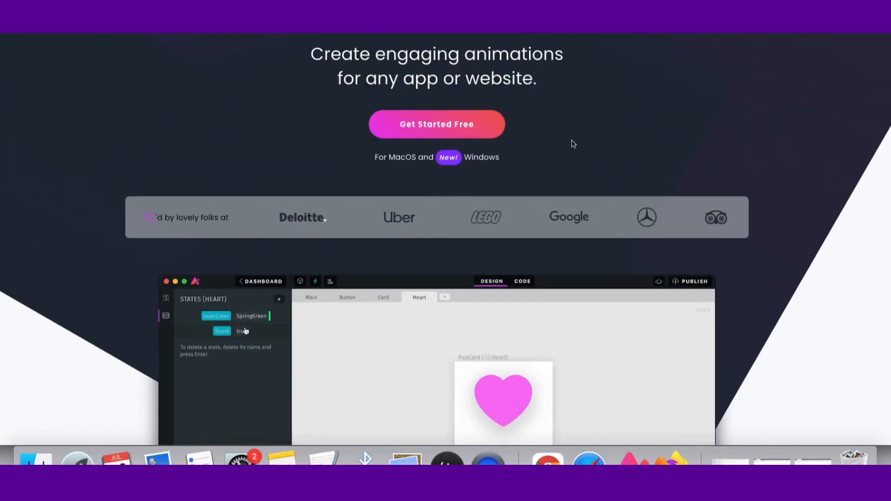
pyautogui.scroll(4, 613, 168)
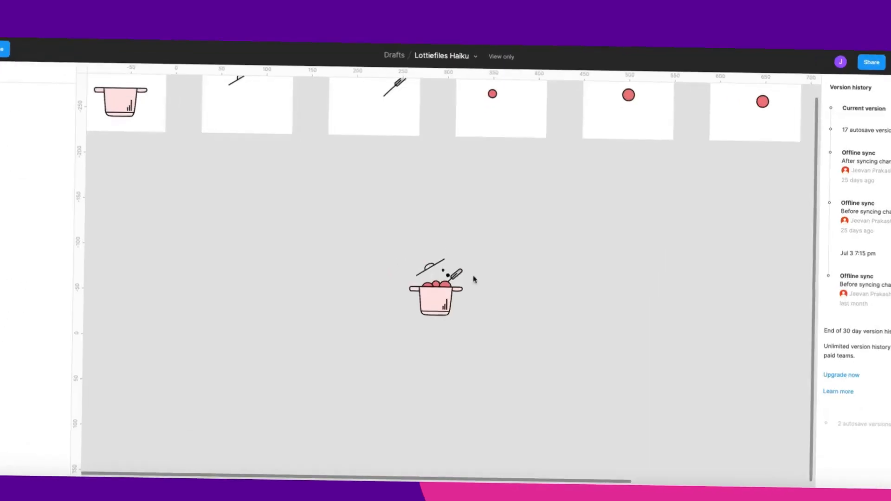
# - Close the version history of the Lottiefiles Haiku design file to return to editing
pyautogui.scroll(3, 446, 287)
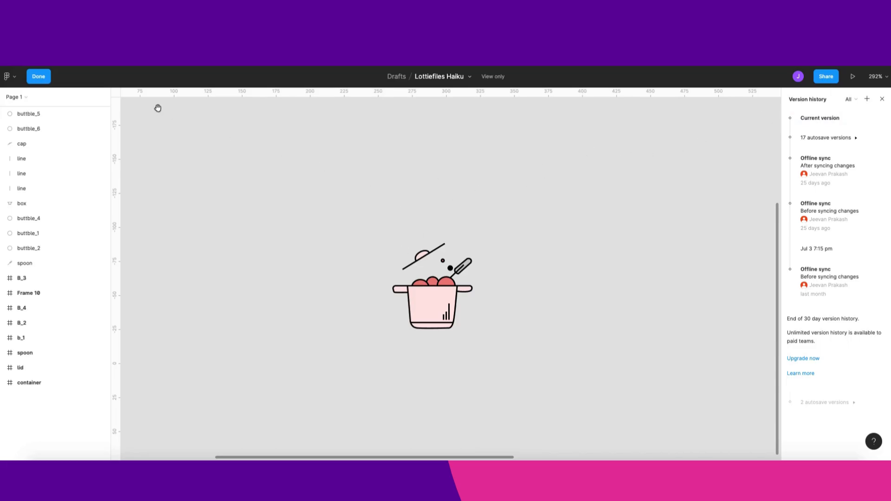
pyautogui.click(39, 77)
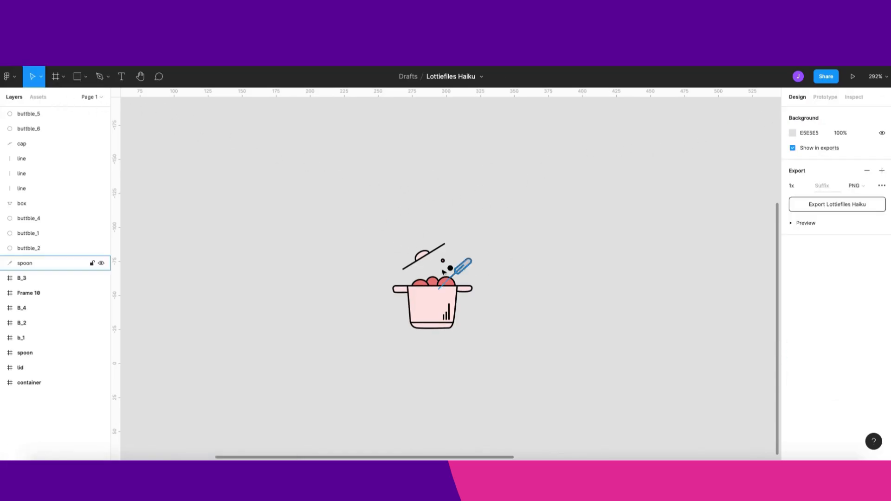
# - Examine the pot illustration's layers, selecting the box layer and zooming in on the canvas
pyautogui.scroll(1, 424, 282)
pyautogui.scroll(-1, 413, 272)
pyautogui.click(22, 203)
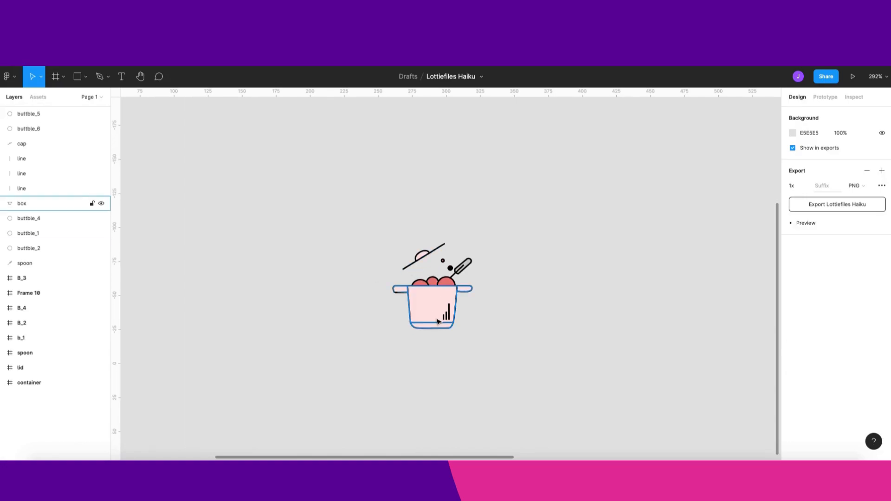
pyautogui.click(107, 79)
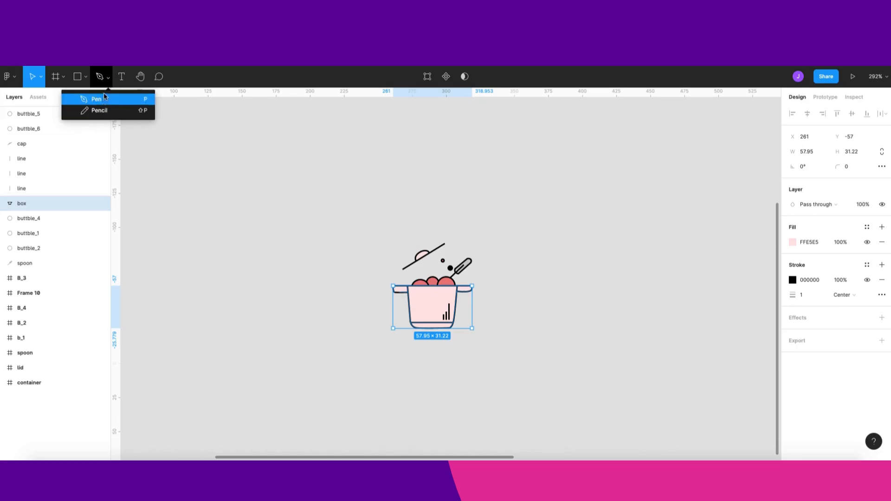
pyautogui.click(512, 303)
pyautogui.scroll(3, 481, 305)
pyautogui.click(449, 322)
pyautogui.moveTo(523, 386); pyautogui.dragTo(330, 306)
pyautogui.click(607, 303)
pyautogui.moveTo(373, 257); pyautogui.dragTo(519, 366)
pyautogui.click(518, 374)
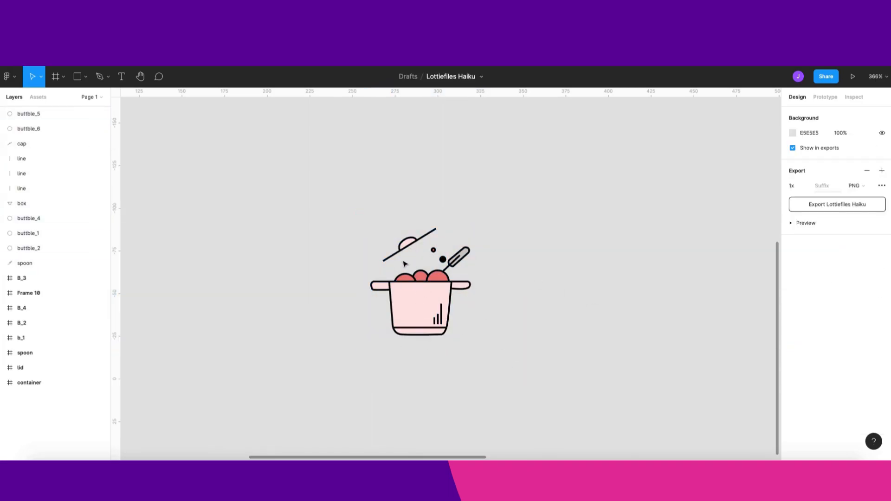
# - Examine the bubbles, lid and spoon of the pot illustration by selecting them on the canvas
pyautogui.click(436, 284)
pyautogui.click(420, 277)
pyautogui.click(404, 278)
pyautogui.click(445, 275)
pyautogui.click(487, 257)
pyautogui.moveTo(465, 259); pyautogui.dragTo(475, 261)
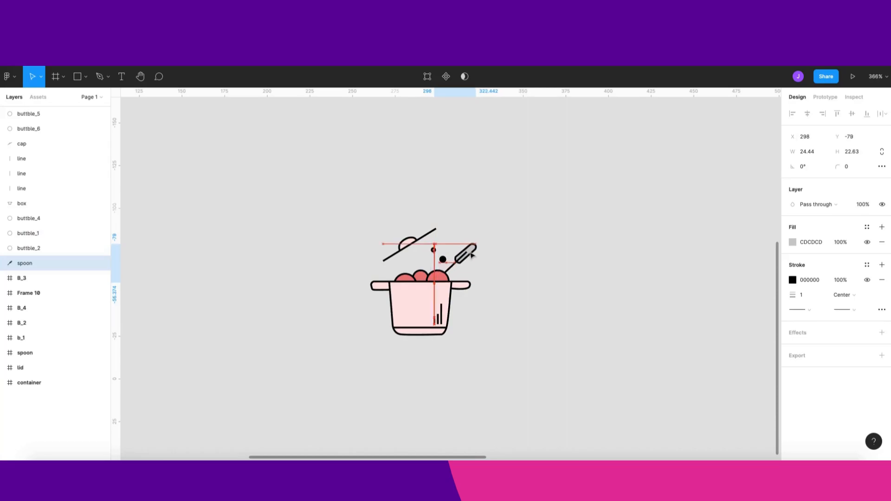
# - Inspect the bubbles, cap, box and spoon closely by selecting them on the zoomed-in pot illustration
pyautogui.click(456, 242)
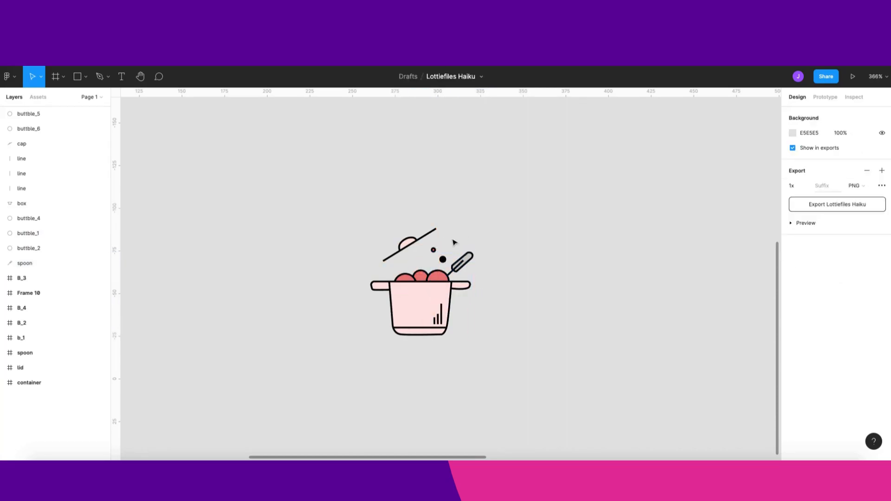
pyautogui.moveTo(434, 250); pyautogui.dragTo(447, 241)
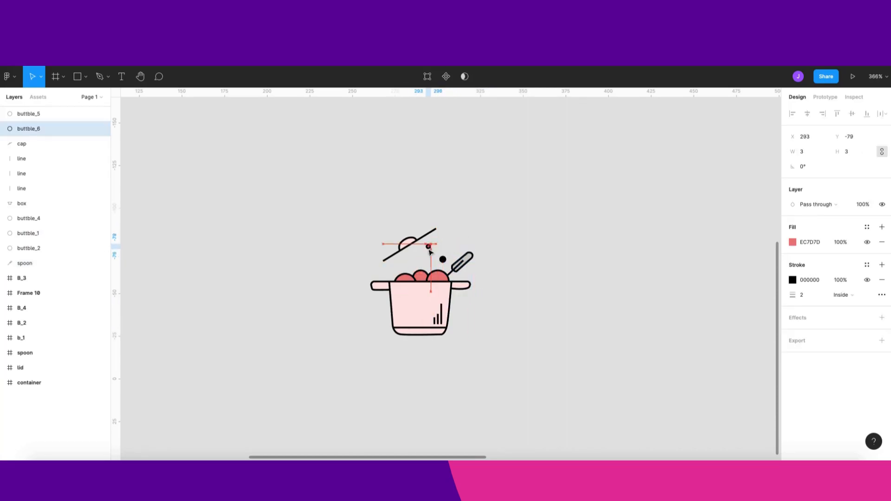
pyautogui.click(443, 259)
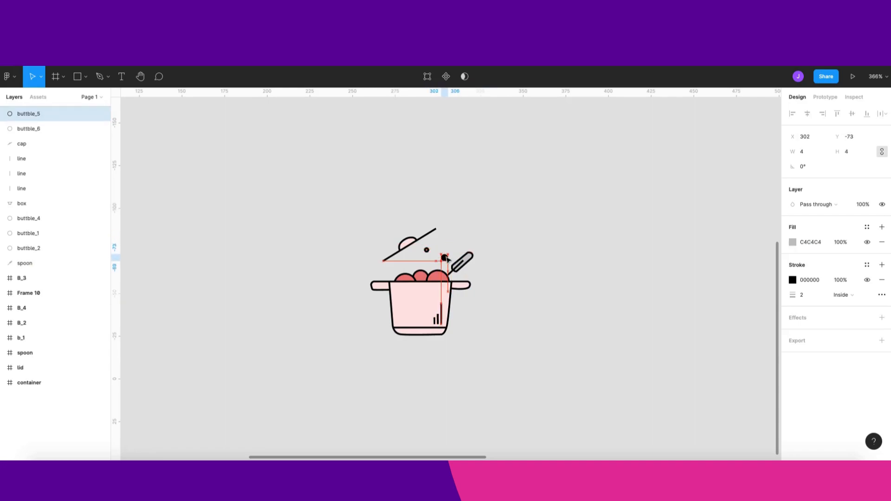
pyautogui.click(506, 270)
pyautogui.scroll(2, 462, 290)
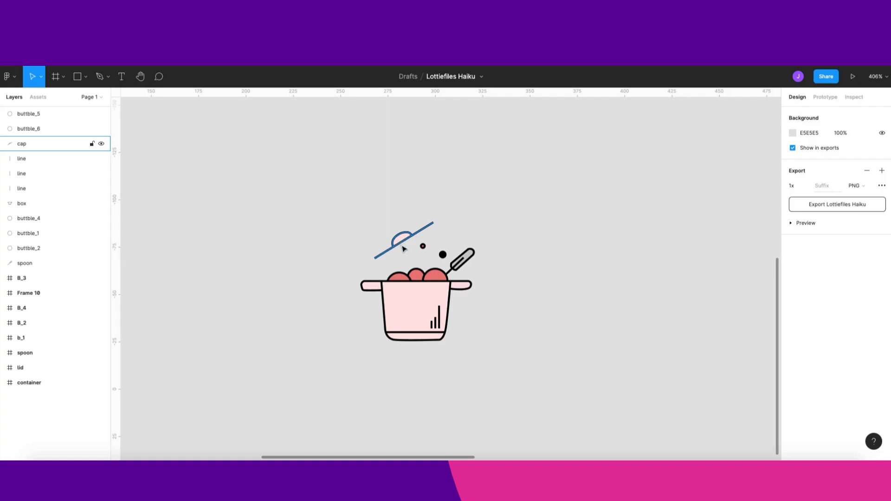
pyautogui.moveTo(403, 248); pyautogui.dragTo(406, 257)
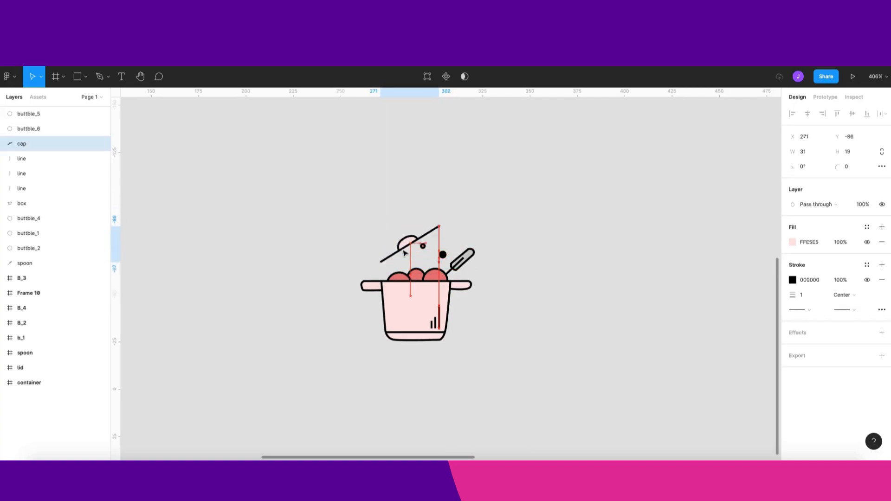
pyautogui.scroll(5, 444, 285)
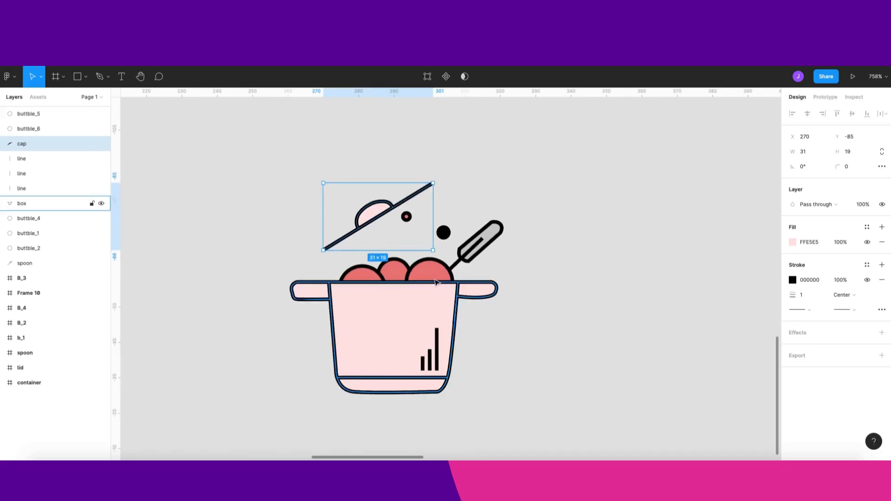
pyautogui.click(430, 291)
pyautogui.moveTo(388, 268); pyautogui.dragTo(371, 274)
pyautogui.moveTo(475, 253)
pyautogui.mouseDown()
pyautogui.moveTo(446, 263)
pyautogui.moveTo(475, 262)
pyautogui.mouseUp()
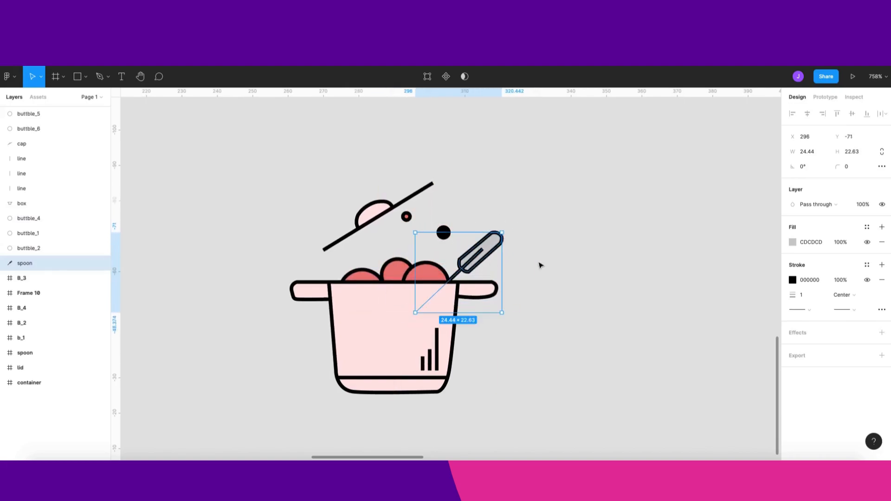
pyautogui.scroll(-5, 548, 270)
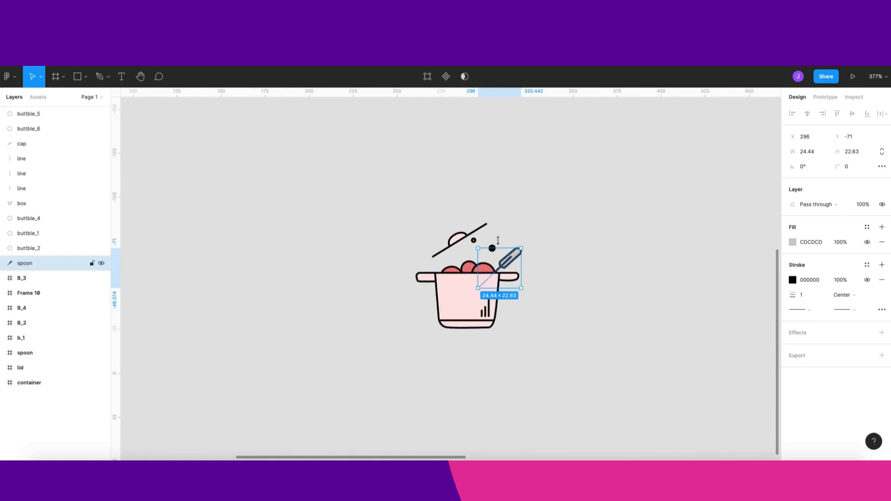
pyautogui.moveTo(371, 210); pyautogui.dragTo(529, 348)
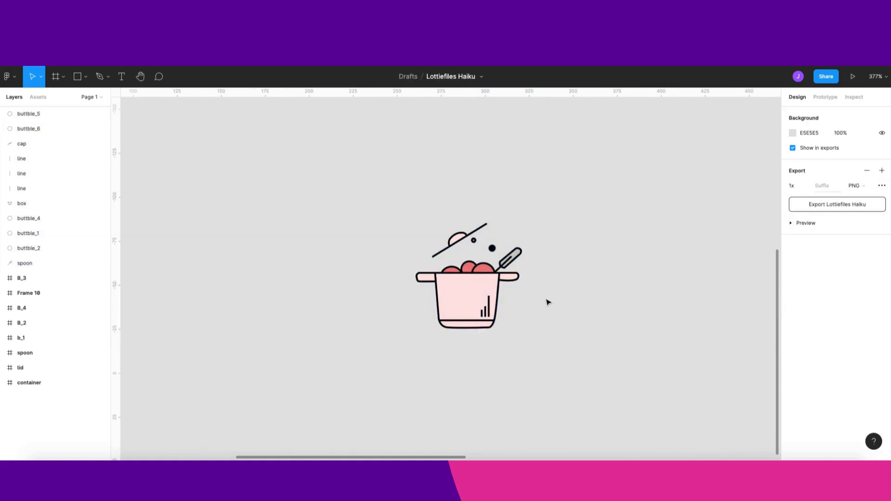
# - Examine the separate component frames (container, lid, spoon, bubbles) and the elements inside them
pyautogui.scroll(3, 546, 303)
pyautogui.scroll(-5, 545, 304)
pyautogui.scroll(3, 408, 249)
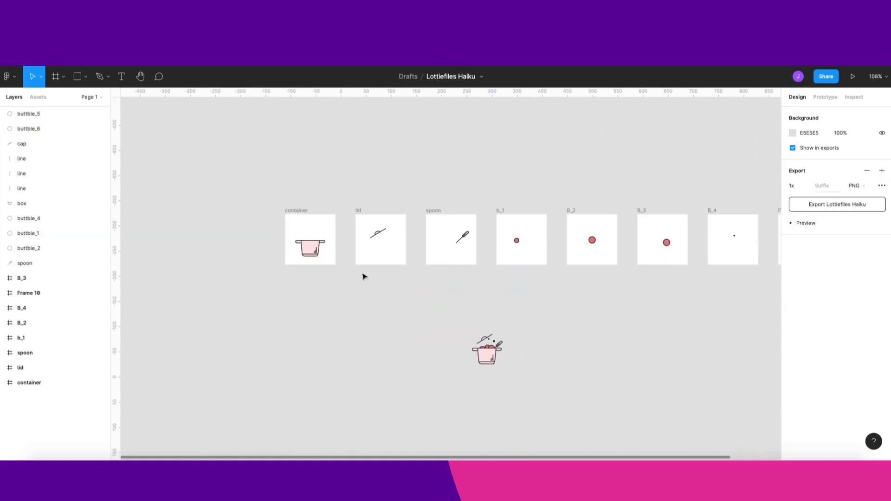
pyautogui.scroll(5, 318, 258)
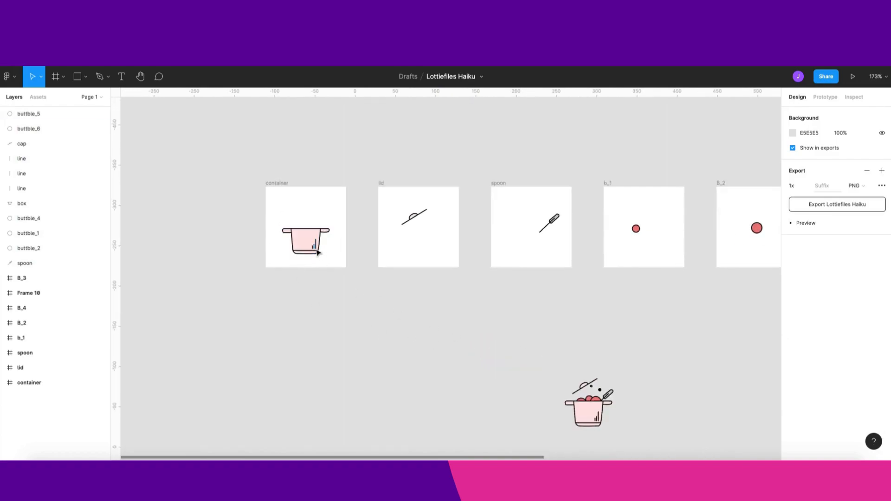
pyautogui.scroll(5, 288, 223)
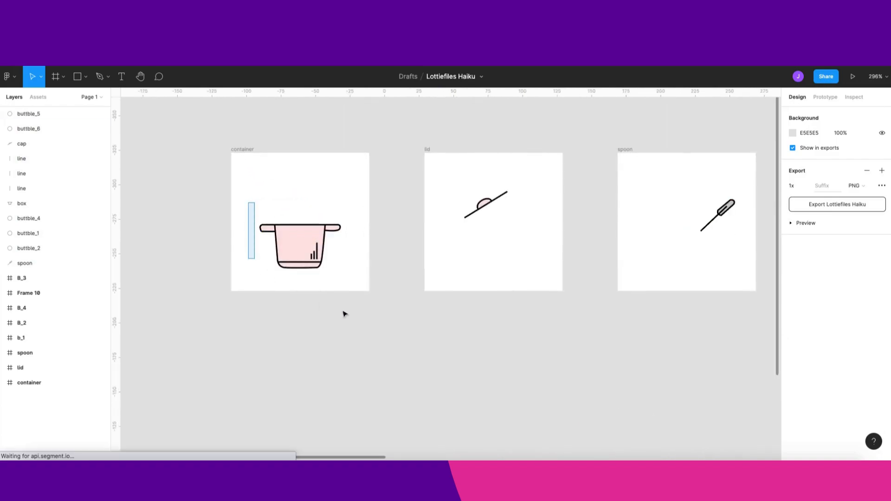
pyautogui.moveTo(248, 203); pyautogui.dragTo(358, 309)
pyautogui.moveTo(451, 162); pyautogui.dragTo(531, 279)
pyautogui.moveTo(643, 241); pyautogui.dragTo(427, 254)
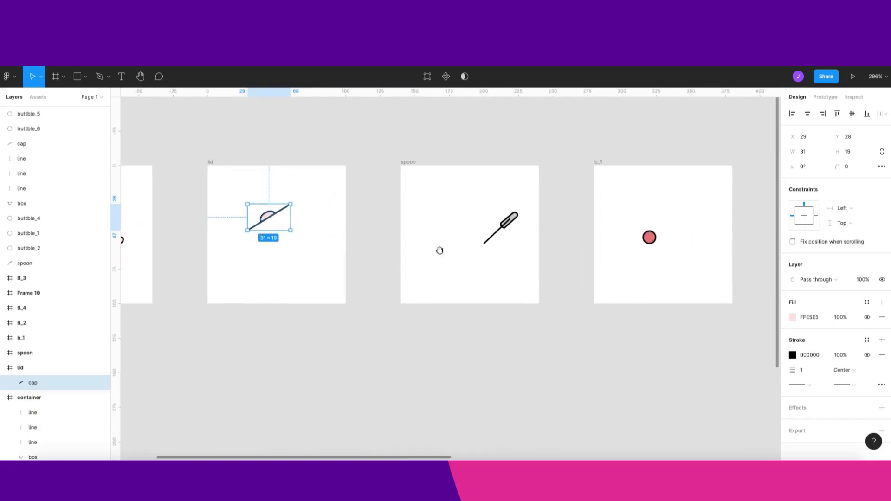
pyautogui.moveTo(447, 189); pyautogui.dragTo(539, 275)
pyautogui.moveTo(710, 310); pyautogui.dragTo(588, 206)
pyautogui.scroll(-15, 670, 270)
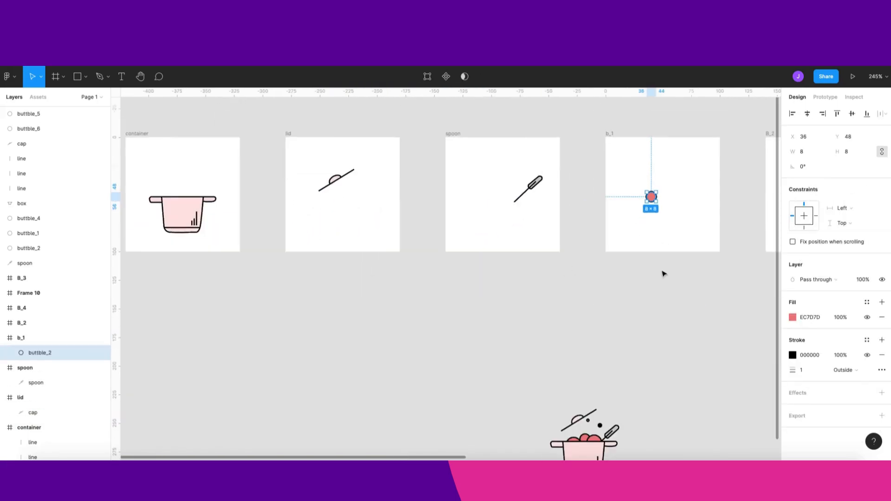
pyautogui.moveTo(668, 274); pyautogui.dragTo(498, 291)
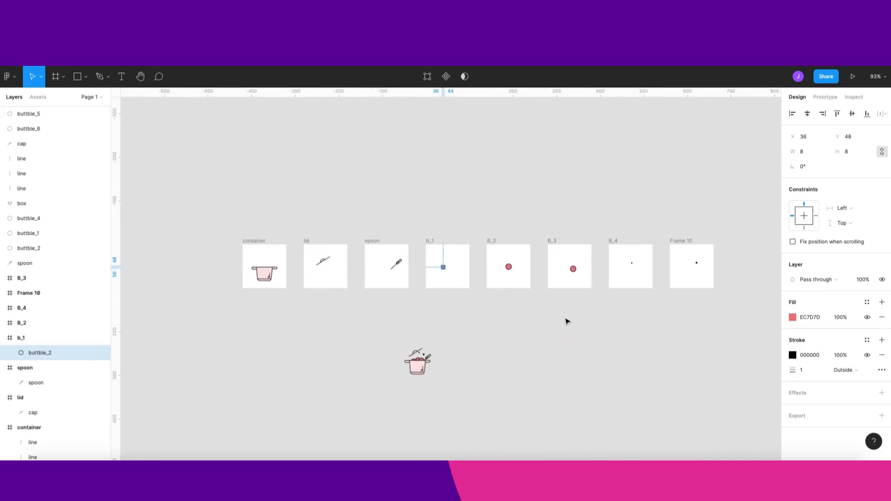
# - Select all component frames and set their white fill opacity to 0%
pyautogui.click(712, 314)
pyautogui.moveTo(725, 305); pyautogui.dragTo(242, 260)
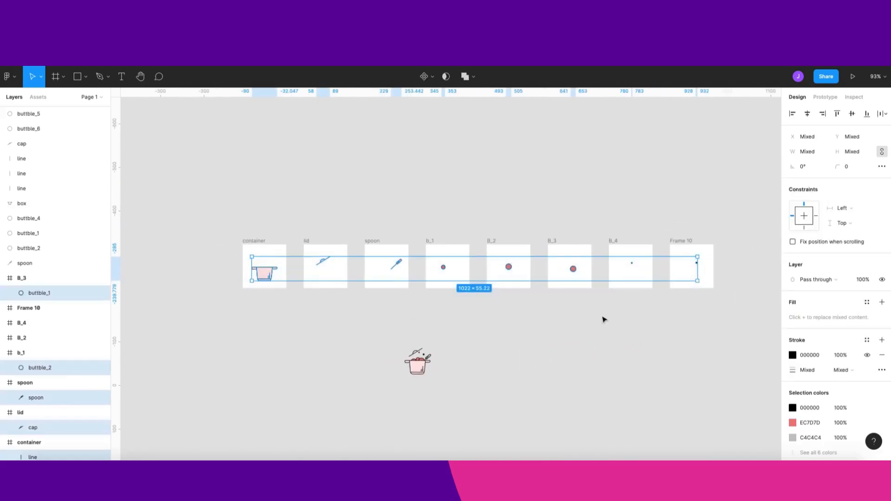
pyautogui.click(593, 322)
pyautogui.moveTo(225, 220); pyautogui.dragTo(763, 307)
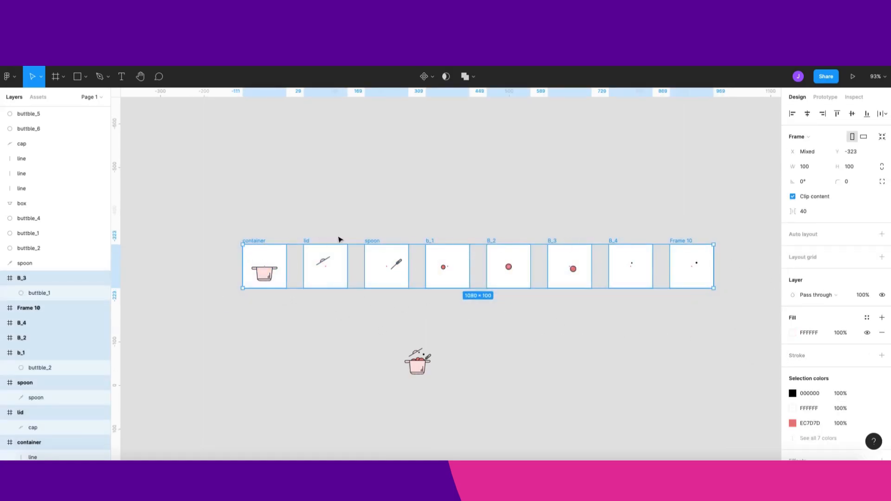
pyautogui.click(795, 331)
pyautogui.click(845, 333)
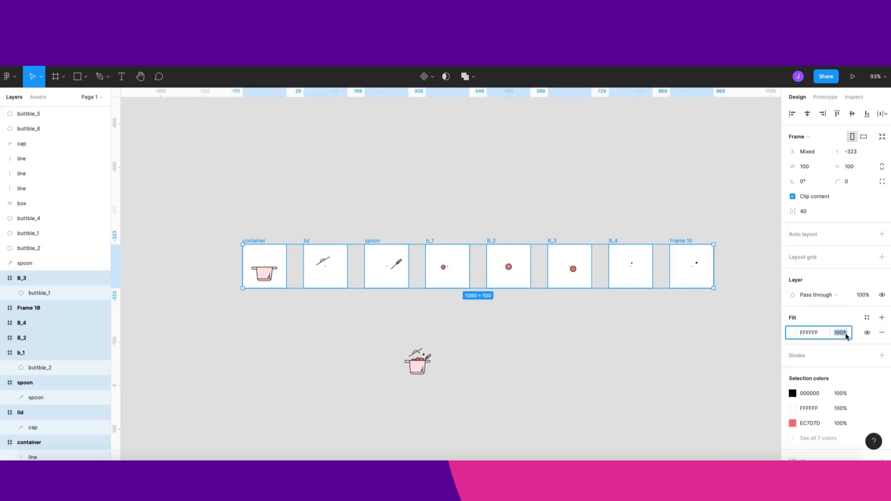
pyautogui.write('0')
pyautogui.click(734, 361)
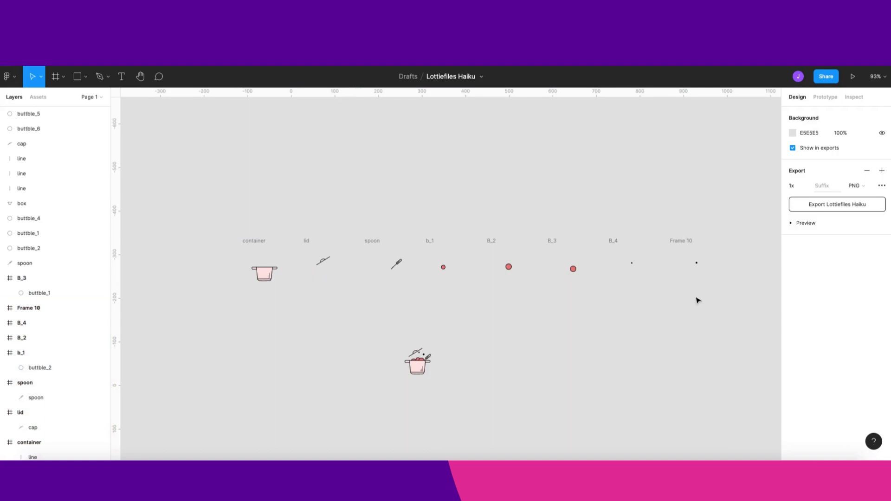
# - Resize the container frame to fit its contents
pyautogui.click(253, 242)
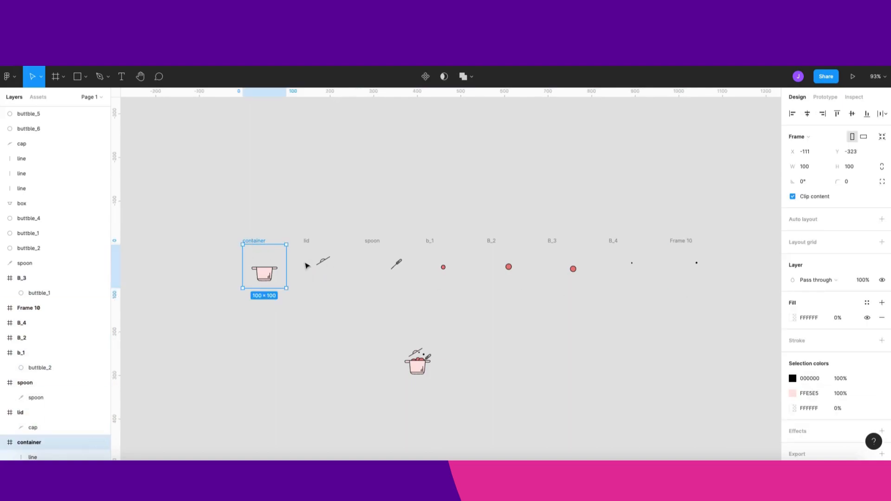
pyautogui.click(276, 226)
pyautogui.click(260, 241)
pyautogui.scroll(5, 288, 311)
pyautogui.click(330, 333)
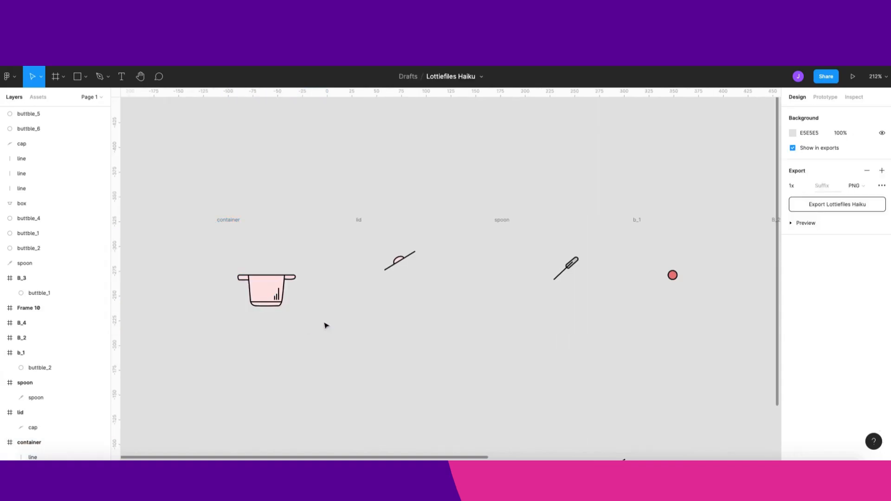
pyautogui.click(235, 230)
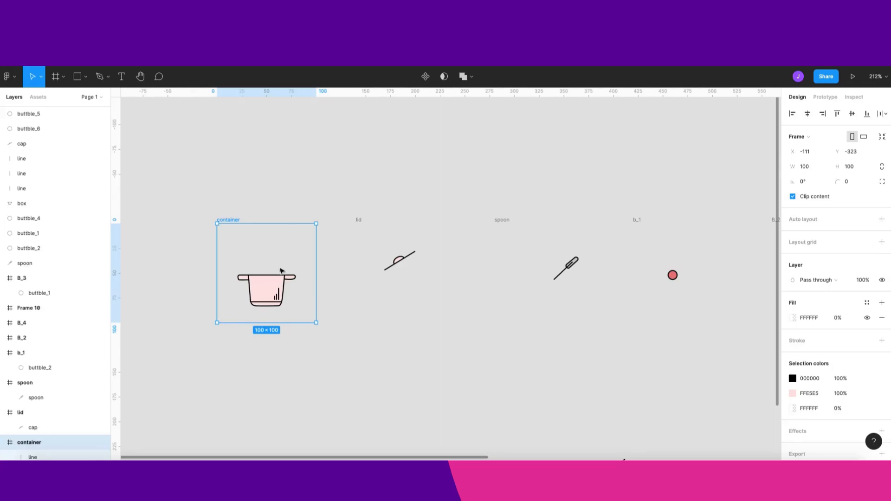
pyautogui.click(302, 192)
pyautogui.click(230, 221)
pyautogui.click(882, 136)
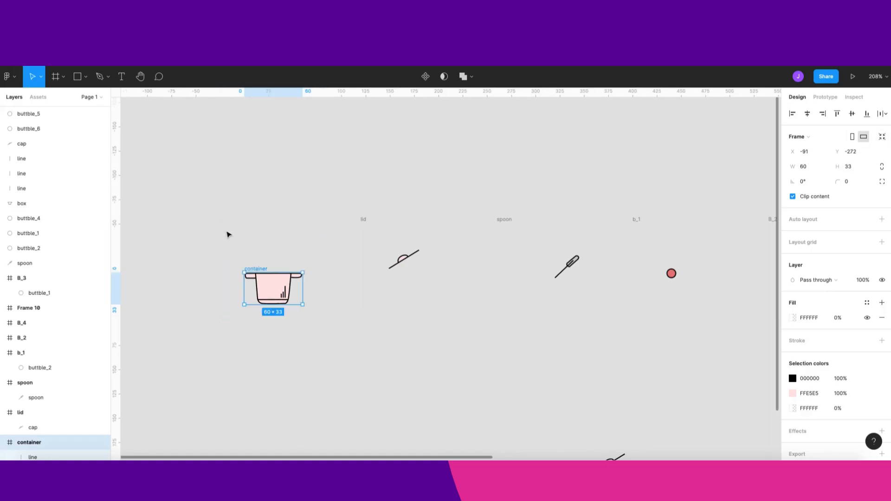
# - Move the container frame slightly up and to the left
pyautogui.click(253, 206)
pyautogui.click(256, 269)
pyautogui.moveTo(256, 270); pyautogui.dragTo(203, 236)
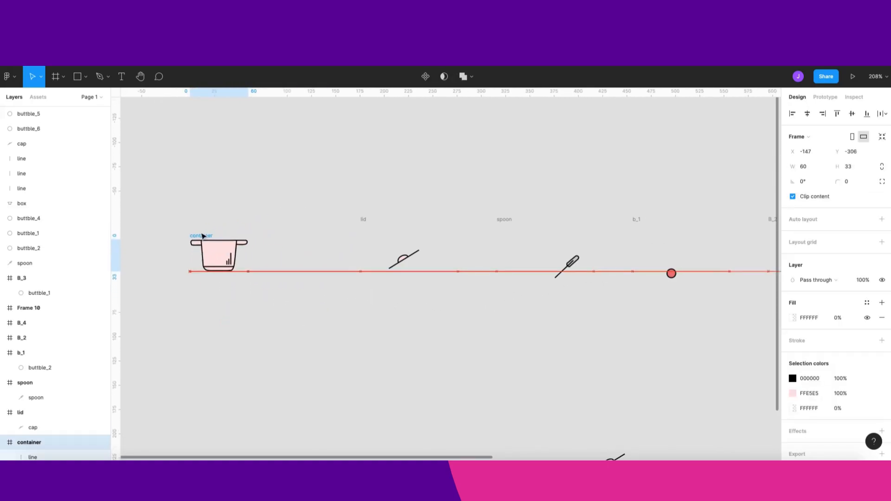
# - Select the remaining component frames and resize them to fit their contents
pyautogui.scroll(-5, 478, 292)
pyautogui.hscroll(2, 584, 312)
pyautogui.moveTo(701, 310); pyautogui.dragTo(374, 252)
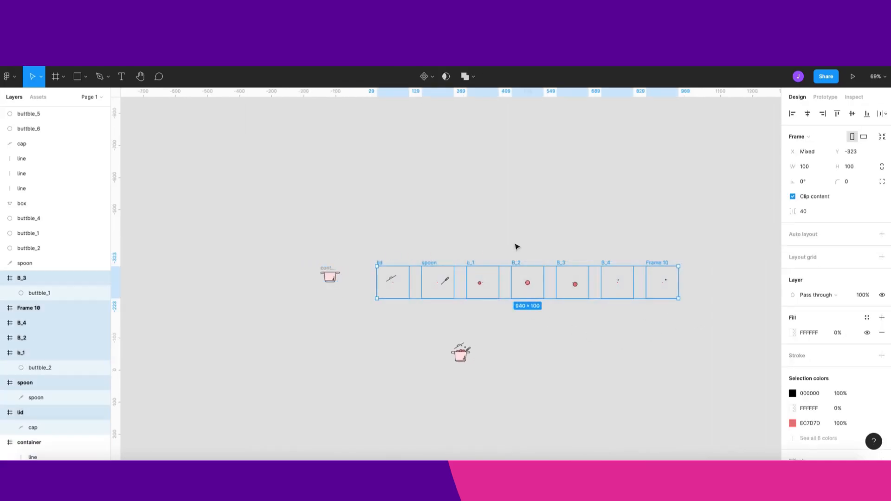
pyautogui.click(883, 137)
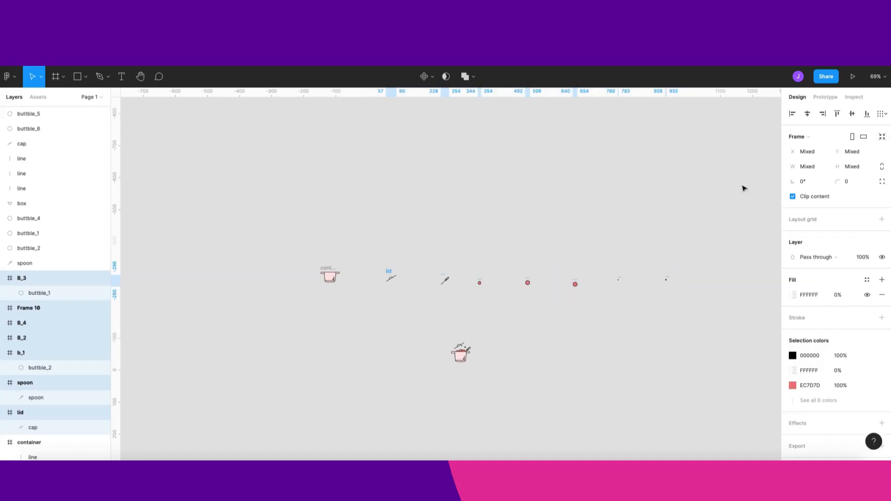
# - Review all the resized frames together and collapse the expanded frame groups in the layer list
pyautogui.scroll(1, 575, 222)
pyautogui.scroll(2, 534, 222)
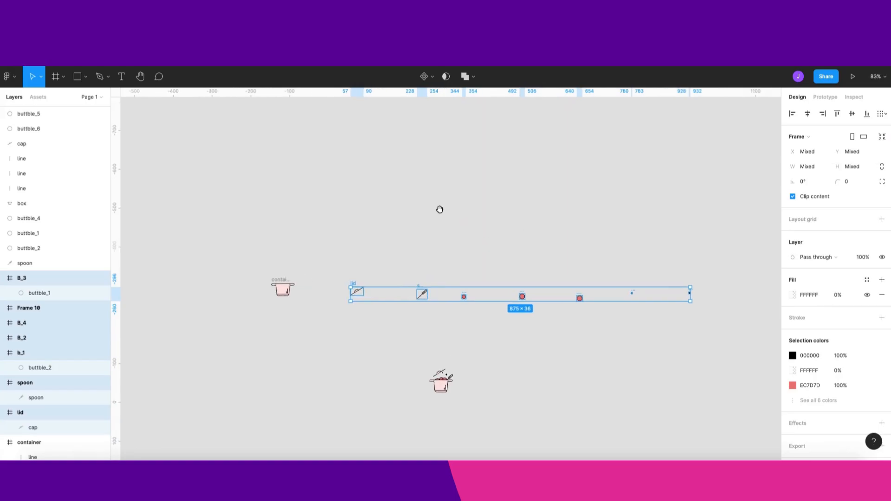
pyautogui.moveTo(440, 209); pyautogui.dragTo(449, 170)
pyautogui.click(473, 207)
pyautogui.moveTo(507, 382); pyautogui.dragTo(434, 342)
pyautogui.moveTo(215, 199); pyautogui.dragTo(728, 291)
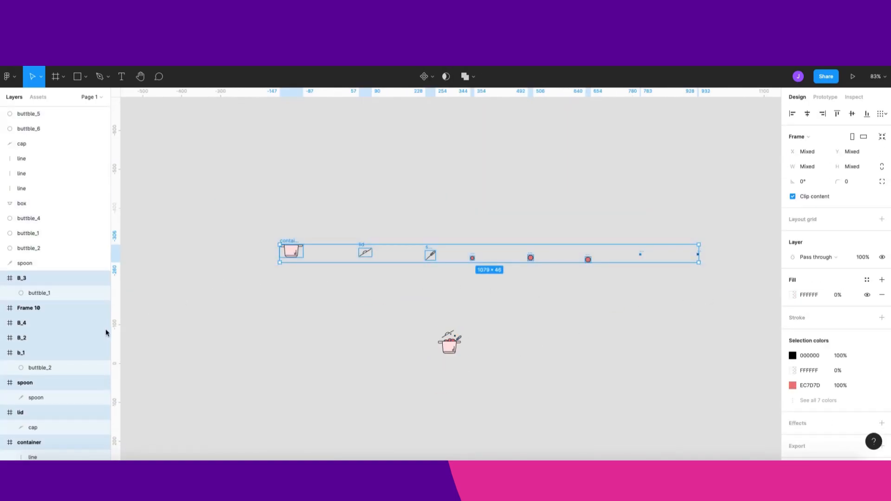
pyautogui.press('Escape')
pyautogui.click(3, 278)
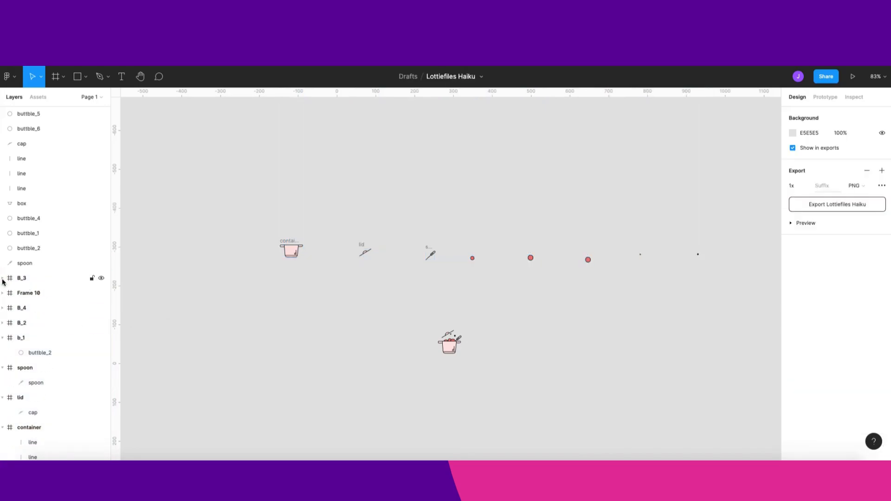
pyautogui.click(3, 338)
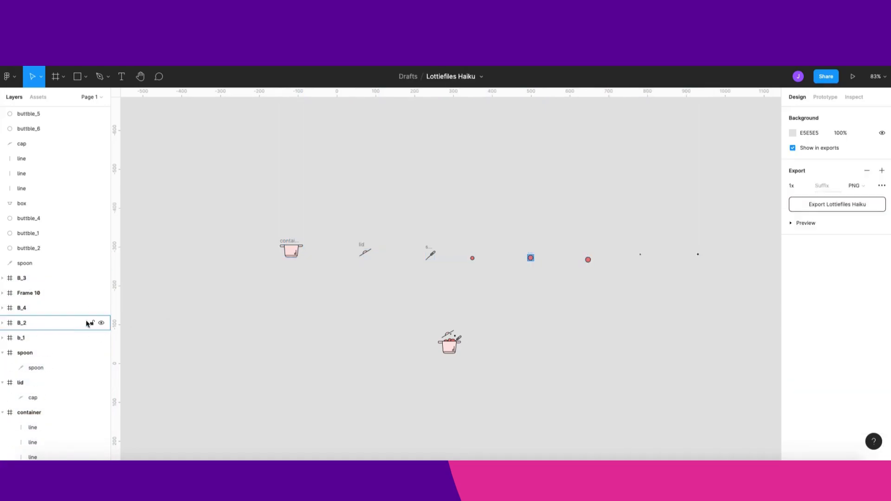
# - Inspect the resized container, lid and spoon frames by selecting each one
pyautogui.click(292, 241)
pyautogui.click(293, 241)
pyautogui.scroll(3, 292, 251)
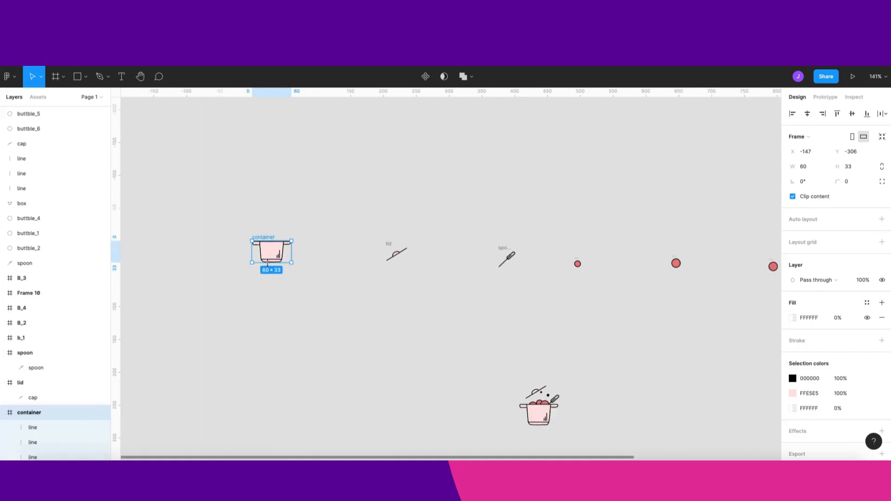
pyautogui.click(391, 256)
pyautogui.click(397, 254)
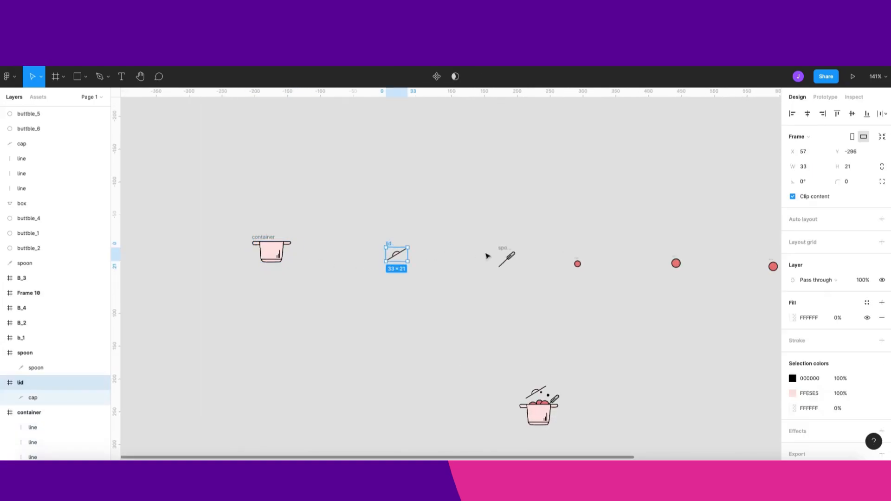
pyautogui.click(502, 250)
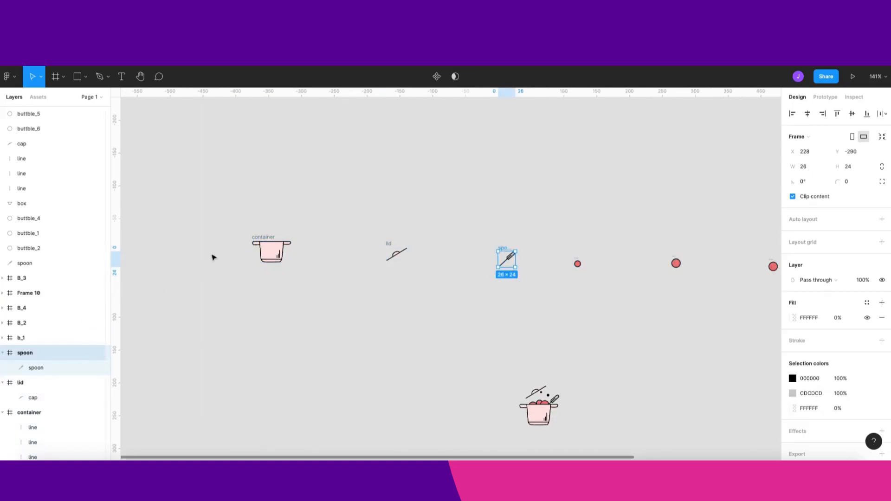
pyautogui.click(271, 246)
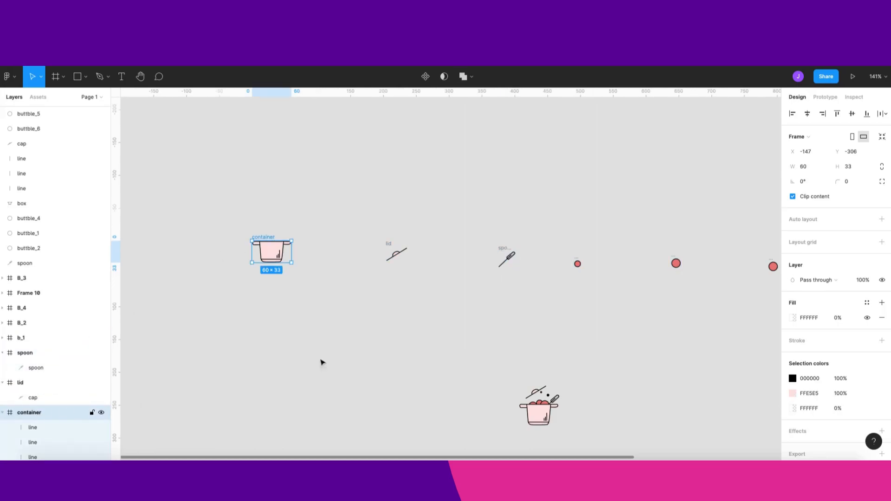
# - Select the lid and spoon frames, then zoom out and pan to view all the component frames
pyautogui.click(394, 252)
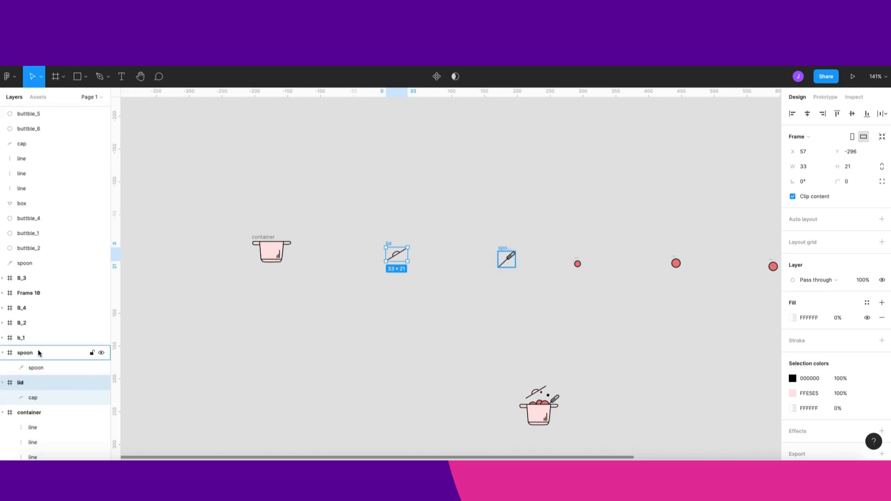
pyautogui.click(37, 353)
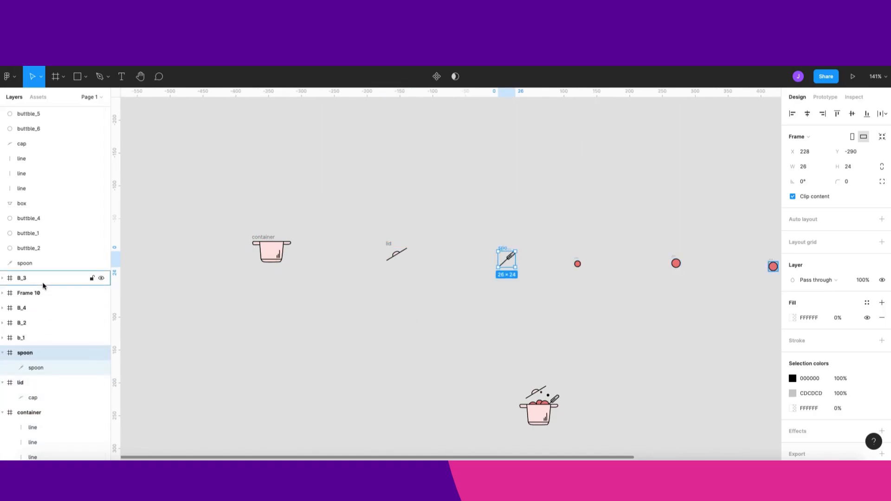
pyautogui.scroll(-2, 668, 310)
pyautogui.moveTo(701, 290); pyautogui.dragTo(586, 277)
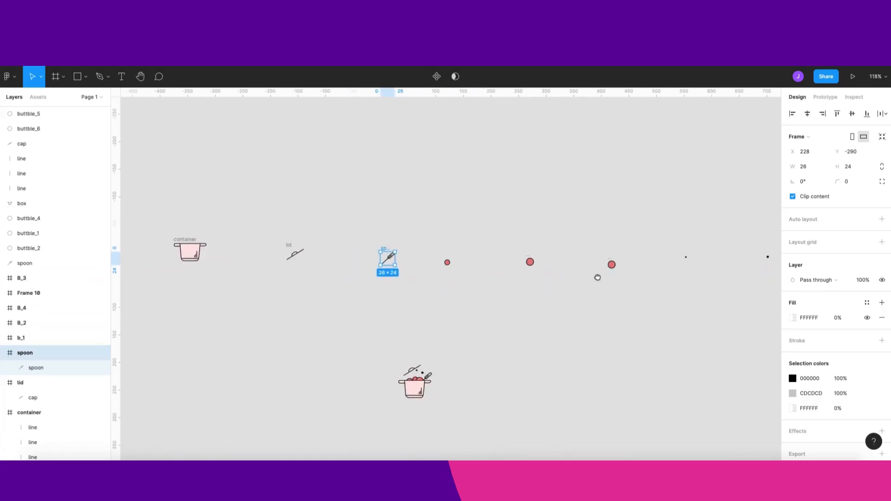
pyautogui.hscroll(-3, 580, 296)
pyautogui.click(573, 323)
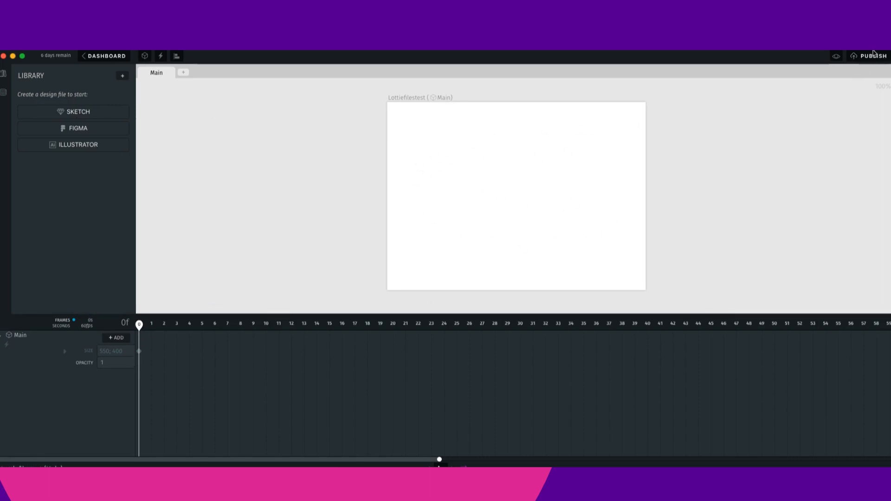
pyautogui.click(177, 57)
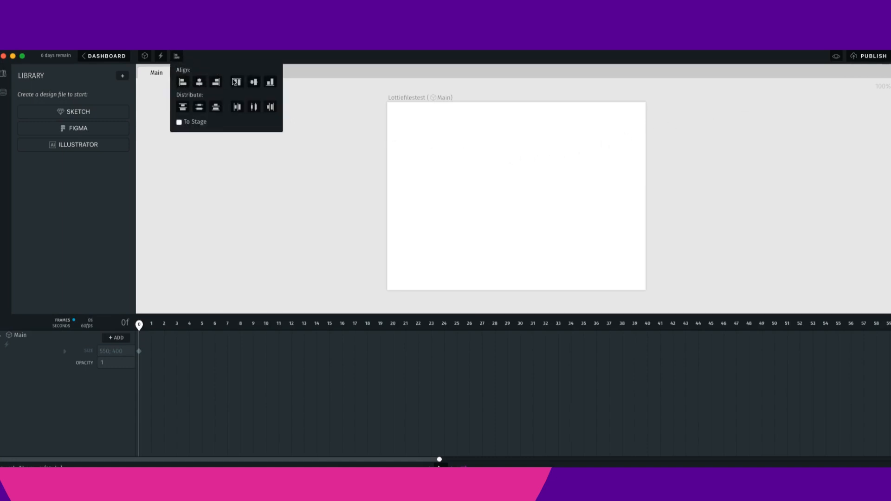
pyautogui.click(269, 184)
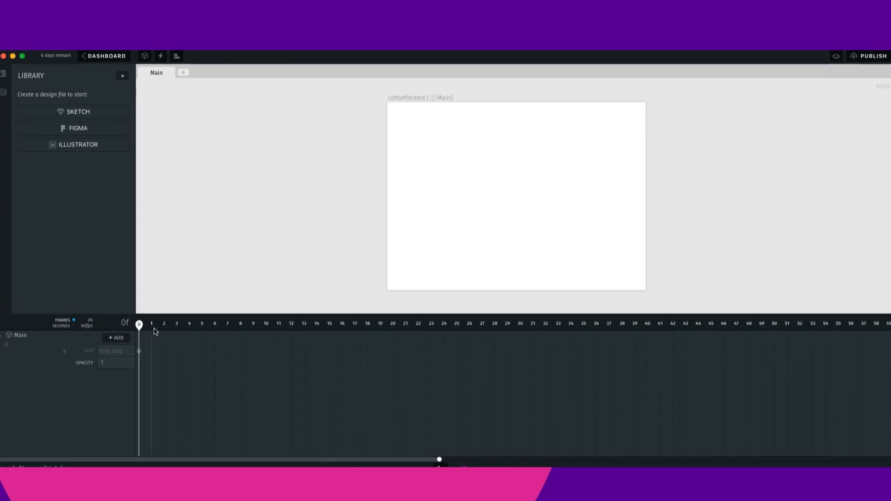
pyautogui.moveTo(140, 325); pyautogui.dragTo(102, 378)
pyautogui.click(119, 340)
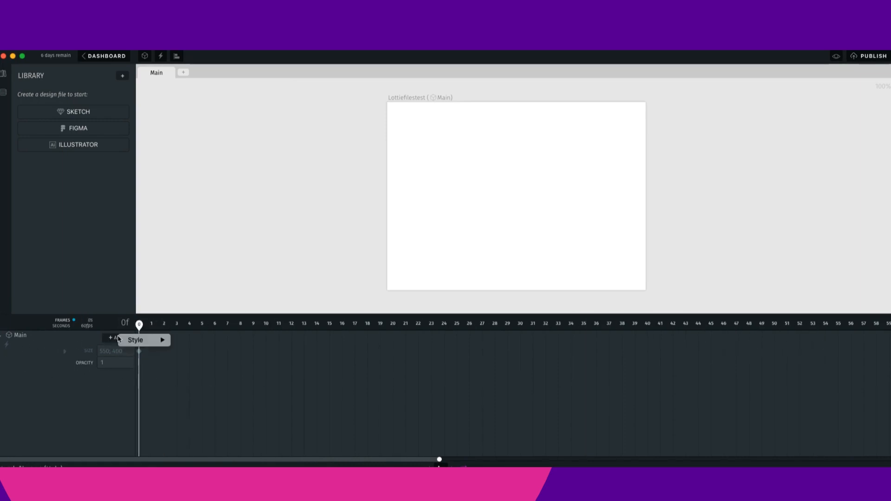
pyautogui.moveTo(135, 342)
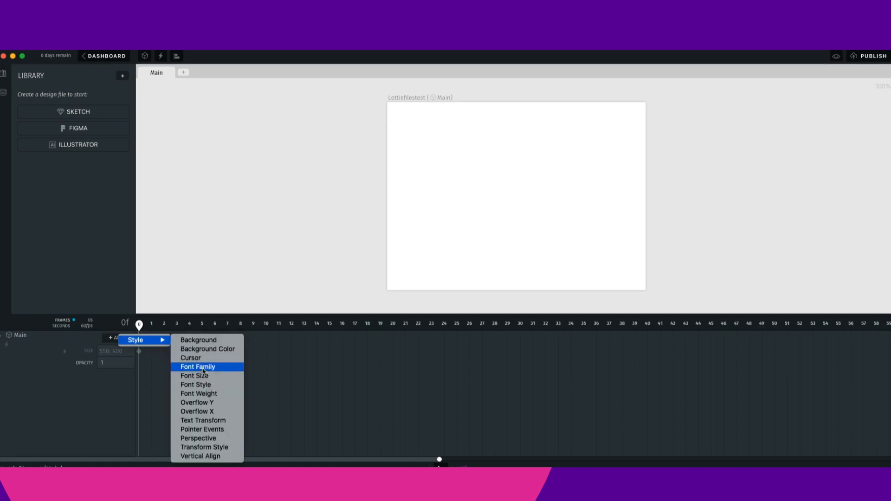
pyautogui.click(71, 407)
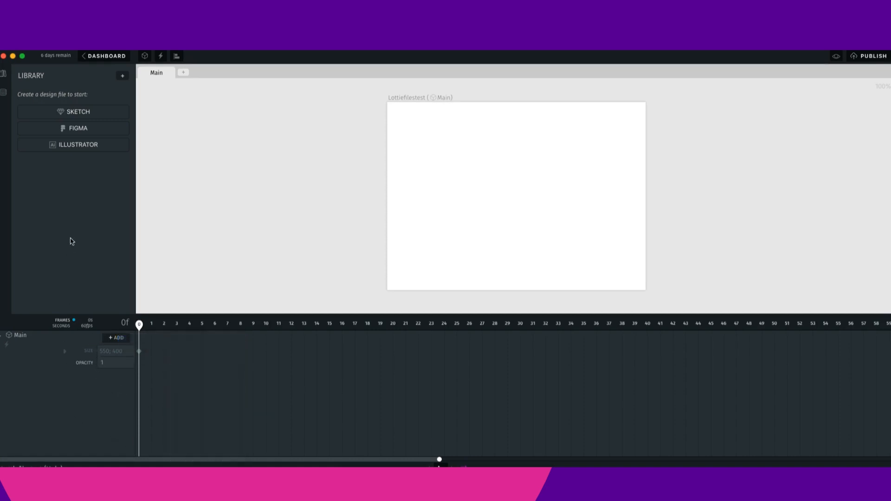
# - Start a Figma import and copy the Figma file's URL from the browser address bar
pyautogui.click(88, 129)
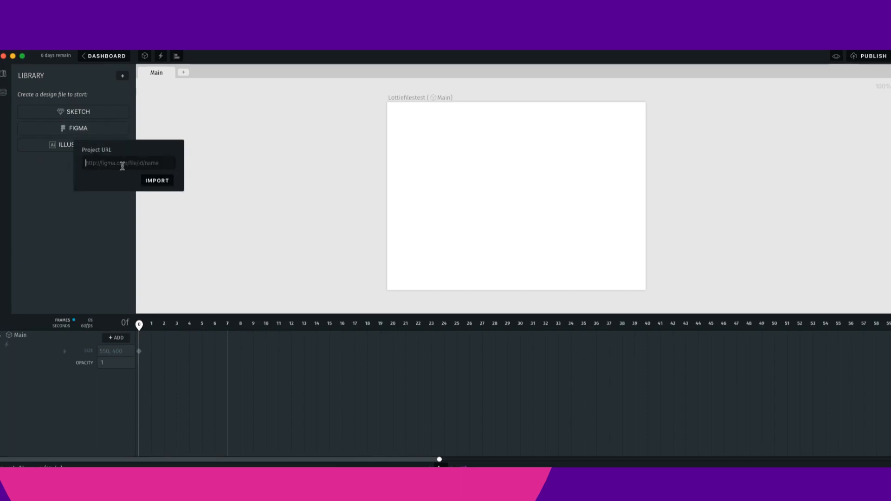
pyautogui.click(439, 465)
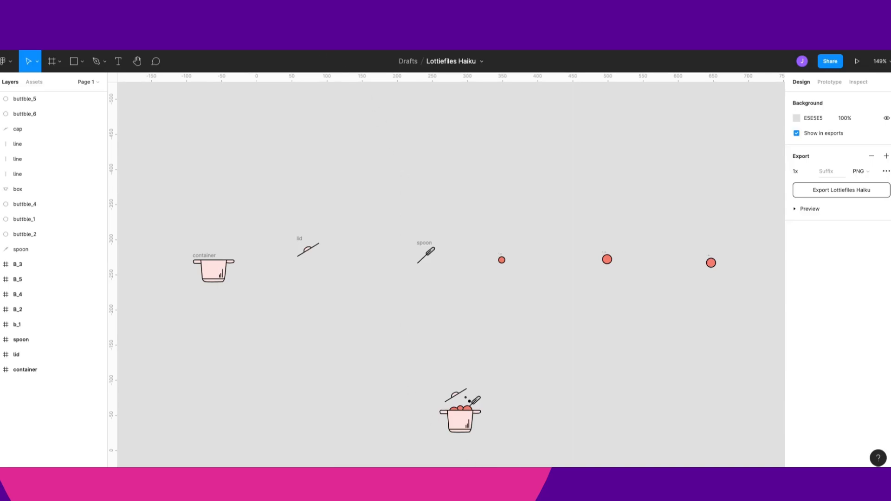
pyautogui.press('super+l')
pyautogui.tripleClick(297, 60)
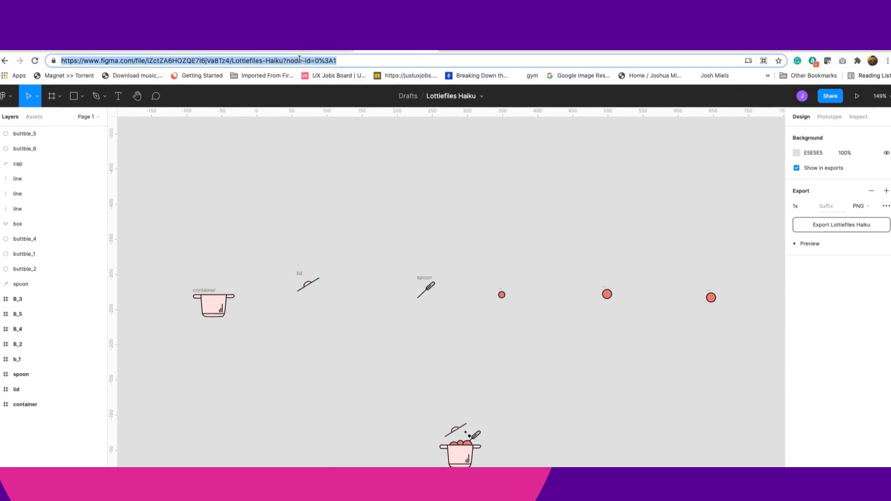
pyautogui.rightClick(297, 62)
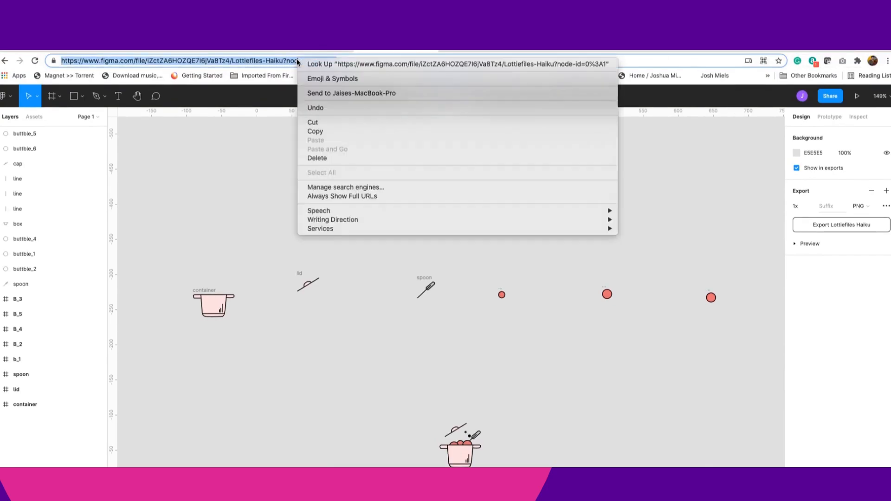
pyautogui.click(333, 130)
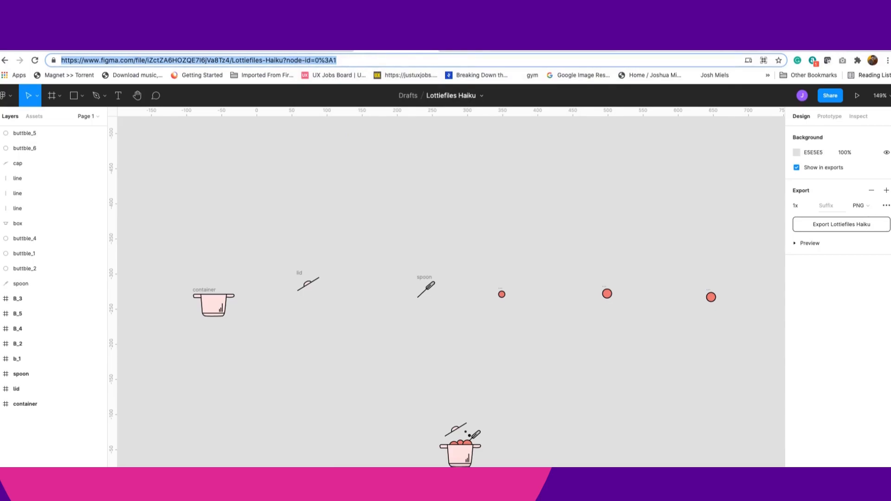
# - Paste the file URL into the Project URL field and import the design
pyautogui.click(518, 482)
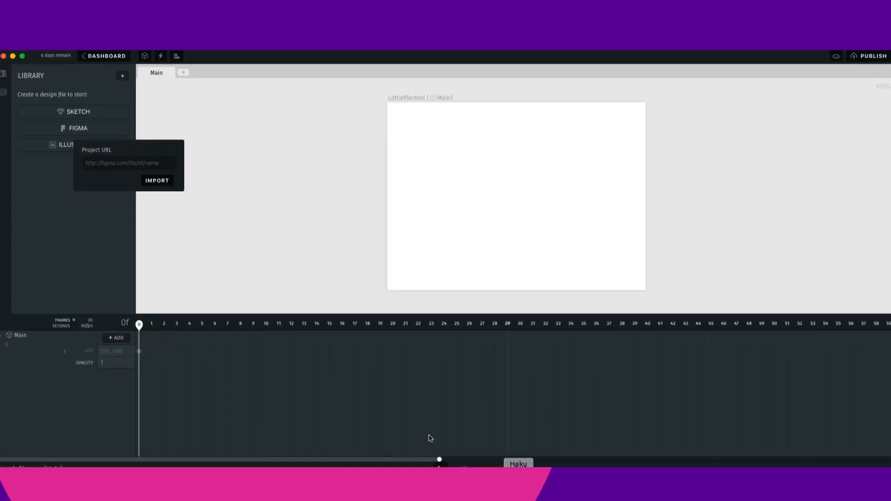
pyautogui.click(97, 168)
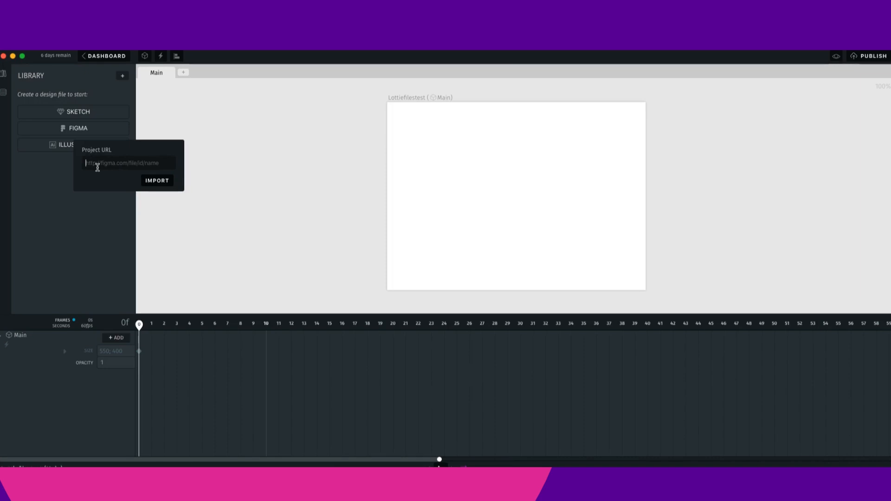
pyautogui.press('super+v')
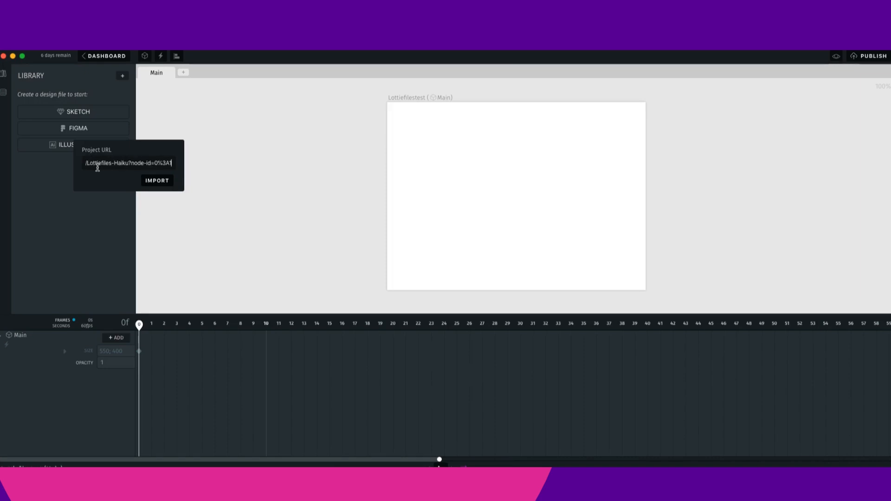
pyautogui.click(158, 181)
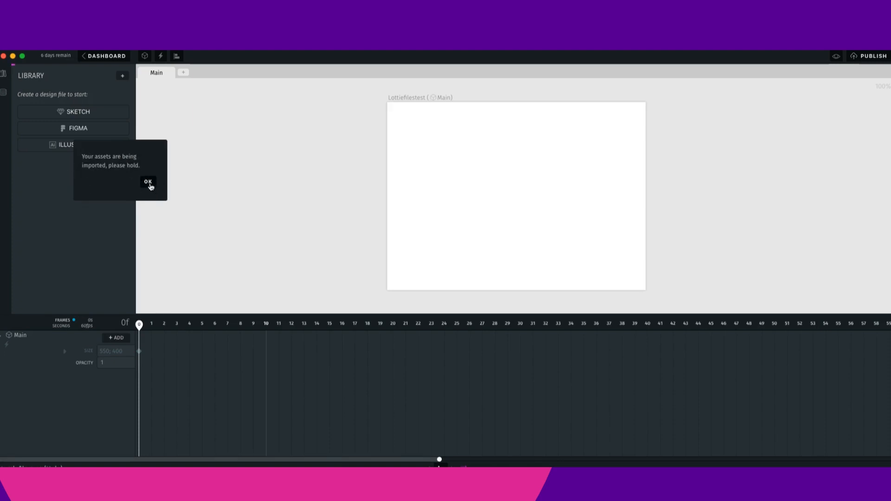
pyautogui.click(150, 186)
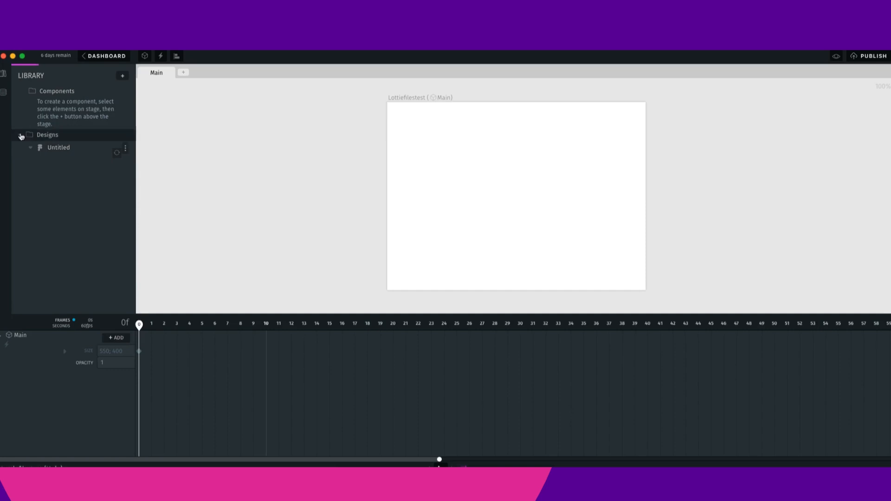
# - Expand the imported Untitled design's frames and place the spoon and container frames on the stage
pyautogui.click(20, 135)
pyautogui.click(20, 135)
pyautogui.click(27, 148)
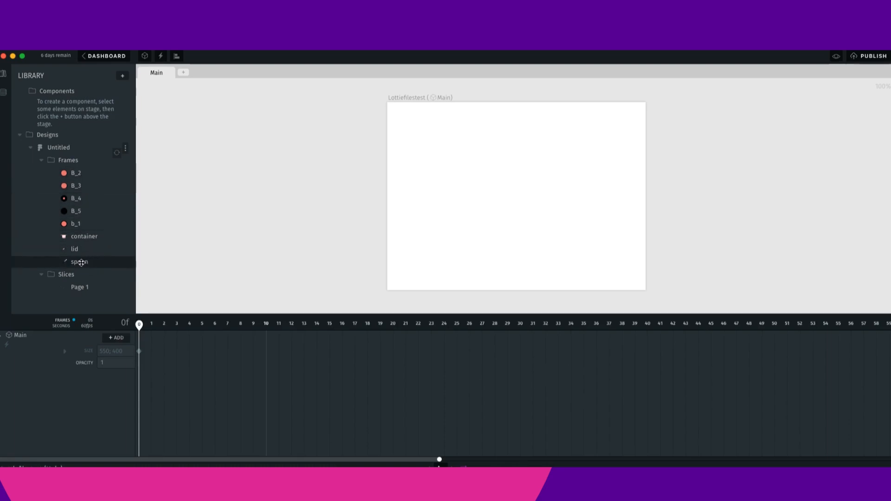
pyautogui.moveTo(78, 262); pyautogui.dragTo(486, 188)
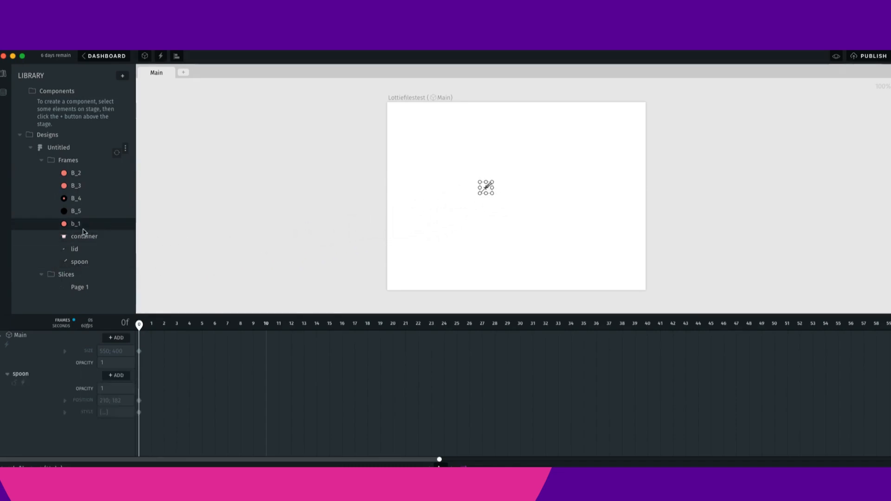
pyautogui.moveTo(76, 236); pyautogui.dragTo(493, 195)
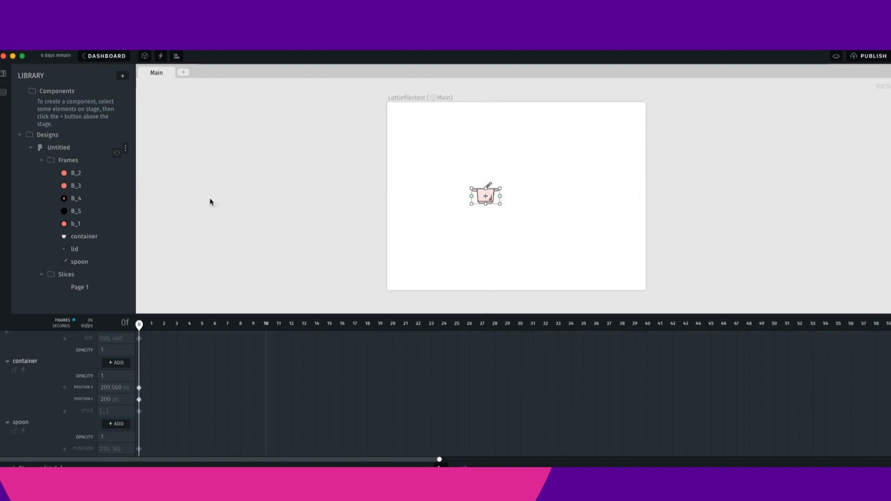
# - Place the b_1, B_5, B_4, B_3, B_2 bubble frames and the lid frame onto the pot on the stage
pyautogui.moveTo(73, 227); pyautogui.dragTo(502, 201)
pyautogui.moveTo(73, 211); pyautogui.dragTo(486, 199)
pyautogui.moveTo(73, 198); pyautogui.dragTo(491, 198)
pyautogui.moveTo(82, 186)
pyautogui.mouseDown()
pyautogui.moveTo(368, 209)
pyautogui.moveTo(489, 196)
pyautogui.mouseUp()
pyautogui.moveTo(75, 173); pyautogui.dragTo(488, 194)
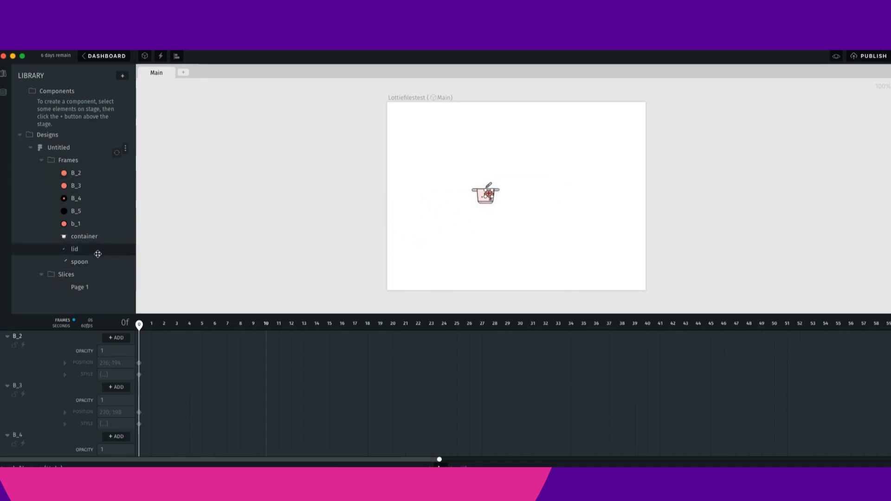
pyautogui.moveTo(79, 249); pyautogui.dragTo(477, 182)
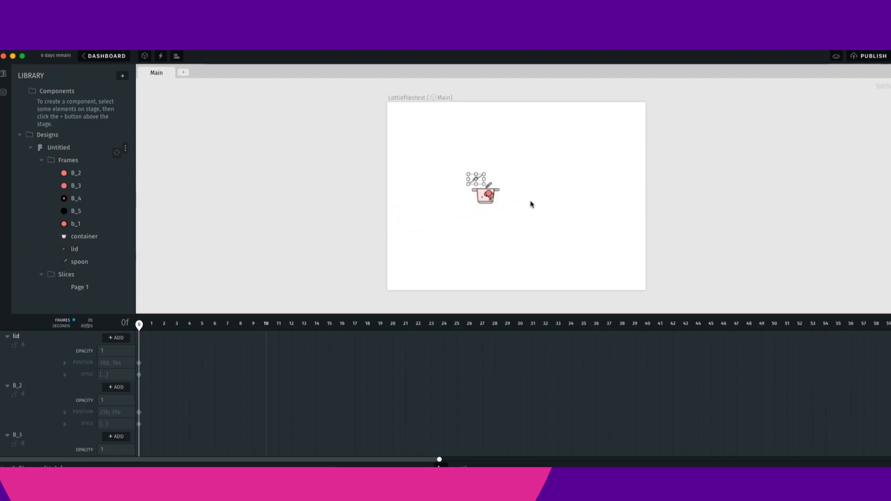
# - Shrink the Main stage and move the assembled pot artwork into its top-left corner
pyautogui.scroll(5, 516, 195)
pyautogui.moveTo(349, 124); pyautogui.dragTo(383, 141)
pyautogui.click(389, 225)
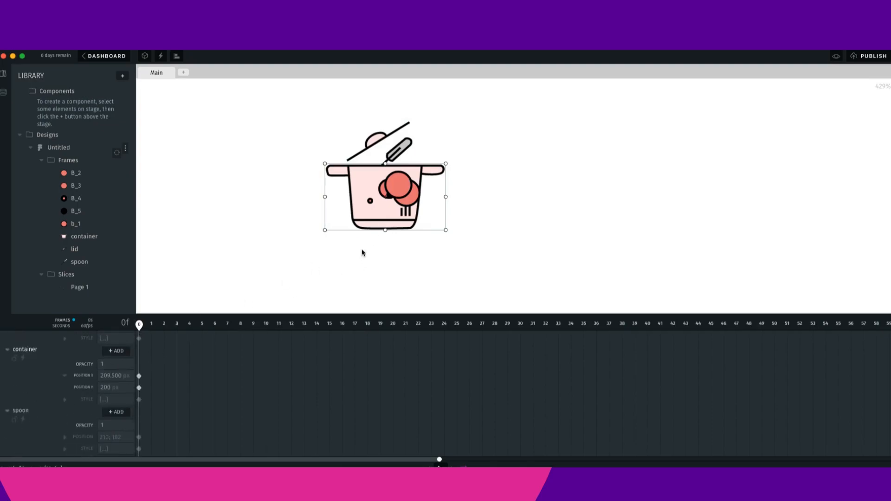
pyautogui.scroll(-8, 440, 264)
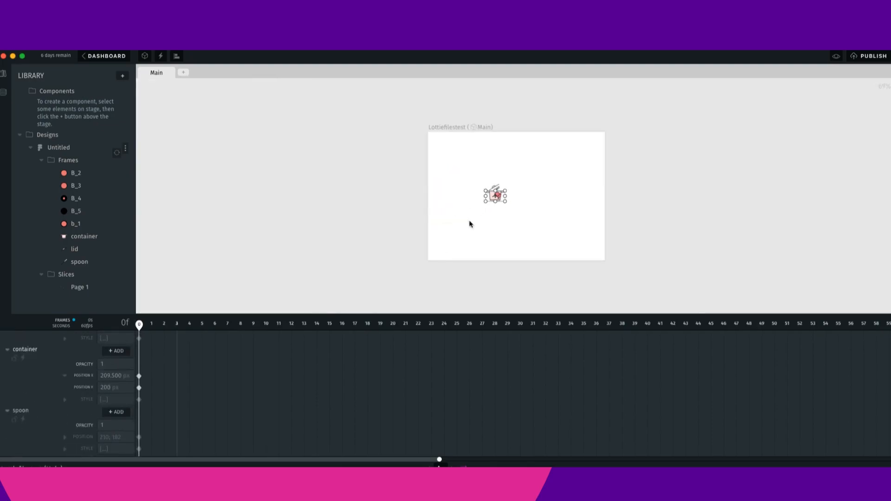
pyautogui.click(466, 133)
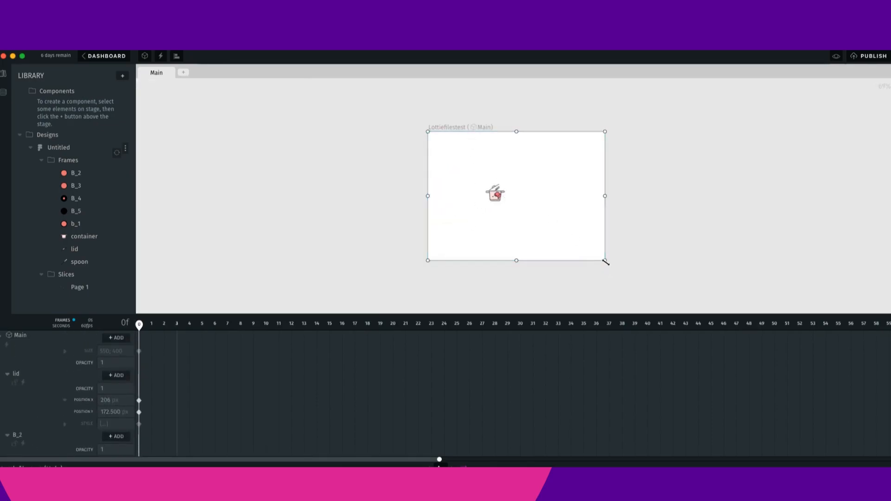
pyautogui.scroll(2, 584, 243)
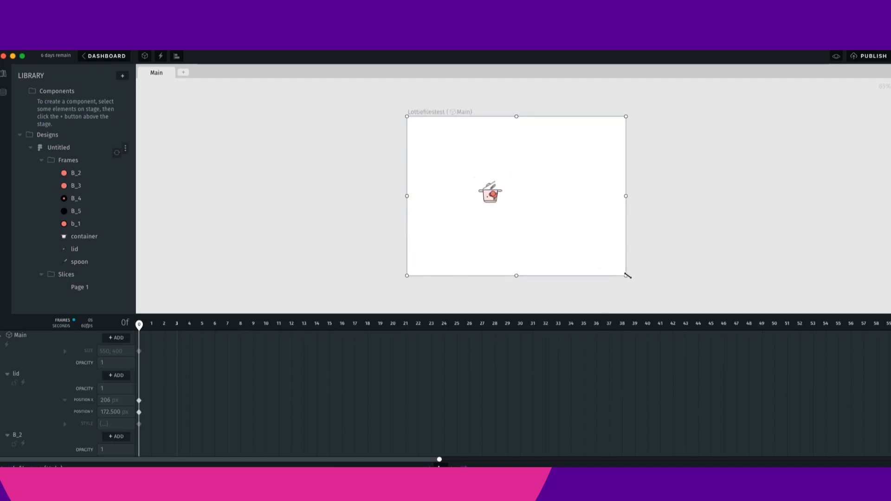
pyautogui.moveTo(628, 276); pyautogui.dragTo(577, 245)
pyautogui.moveTo(643, 297); pyautogui.dragTo(511, 200)
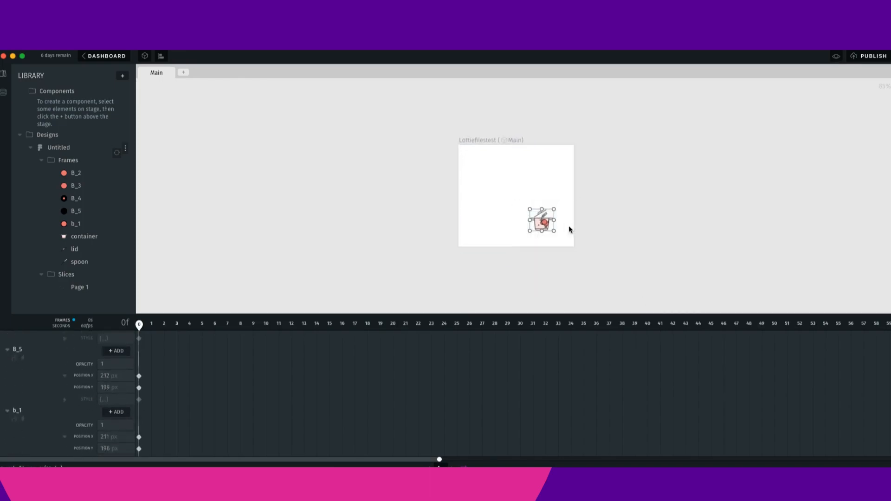
pyautogui.moveTo(544, 225); pyautogui.dragTo(473, 160)
# - Resize the stage to fit tightly around the pot, about 59 × 68, and center the artwork within it
pyautogui.click(499, 140)
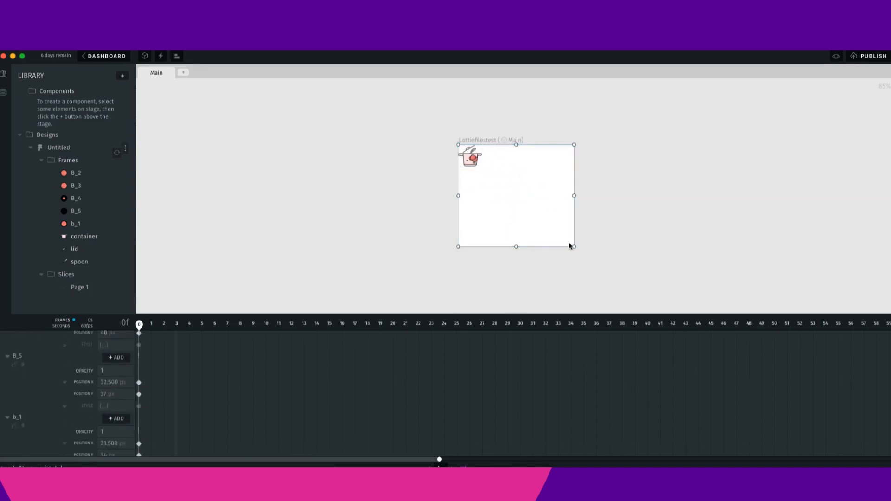
pyautogui.moveTo(575, 249); pyautogui.dragTo(532, 211)
pyautogui.scroll(10, 532, 211)
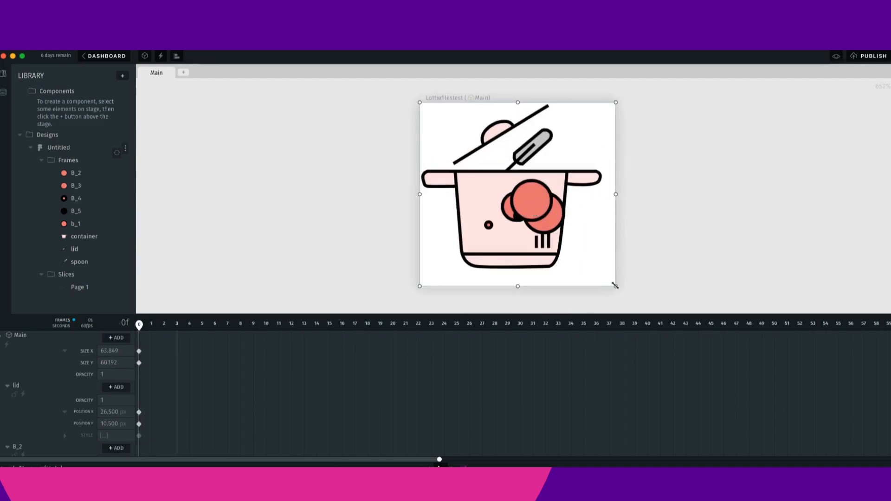
pyautogui.moveTo(614, 285); pyautogui.dragTo(608, 298)
pyautogui.moveTo(680, 286); pyautogui.dragTo(415, 101)
pyautogui.moveTo(508, 199); pyautogui.dragTo(518, 241)
pyautogui.click(656, 240)
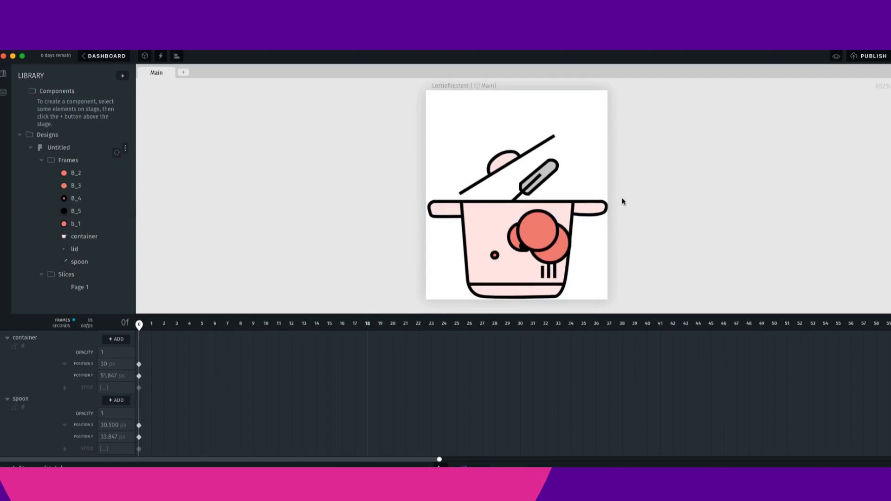
# - Collapse the lid, B_2 and B_3 layer rows in the timeline
pyautogui.scroll(10, 56, 385)
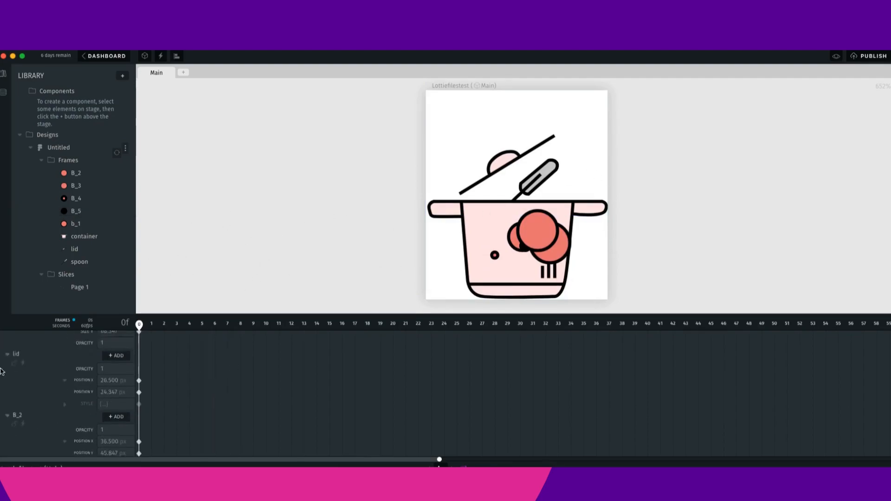
pyautogui.click(7, 387)
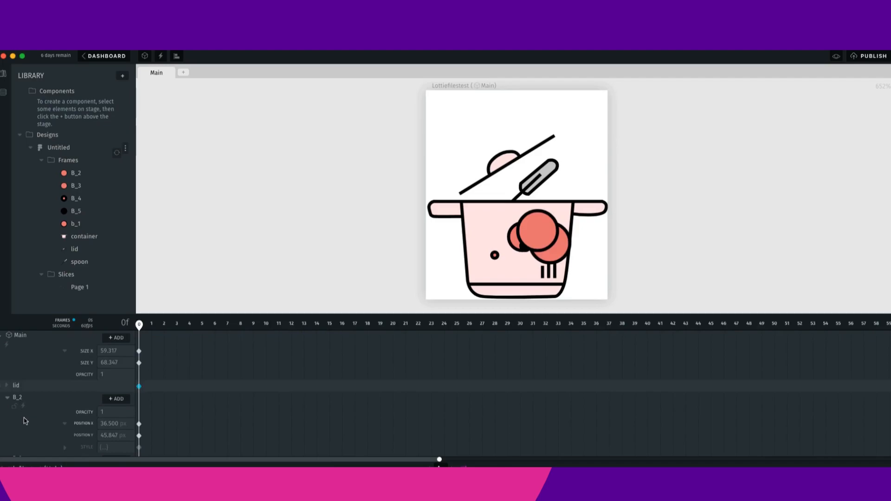
pyautogui.click(11, 399)
pyautogui.click(8, 399)
pyautogui.click(9, 410)
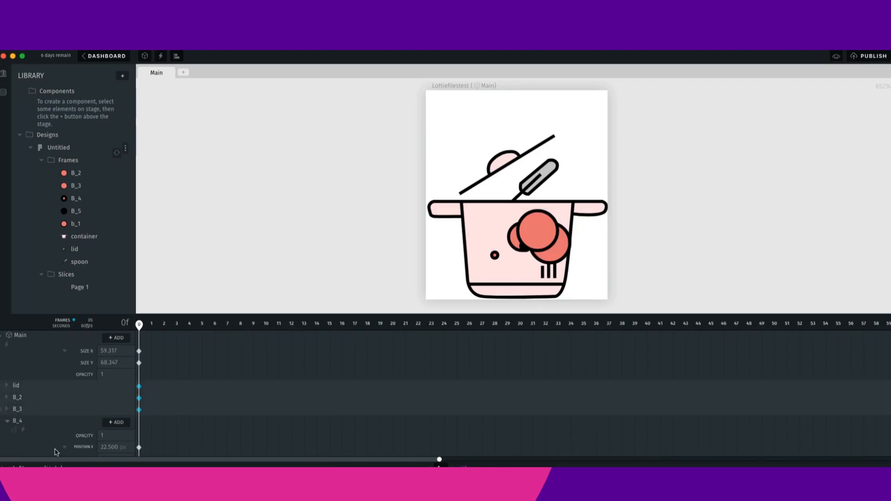
# - Collapse the B_4, B_5, b_1, container and lid layer rows in the timeline
pyautogui.click(11, 427)
pyautogui.scroll(-2, 11, 425)
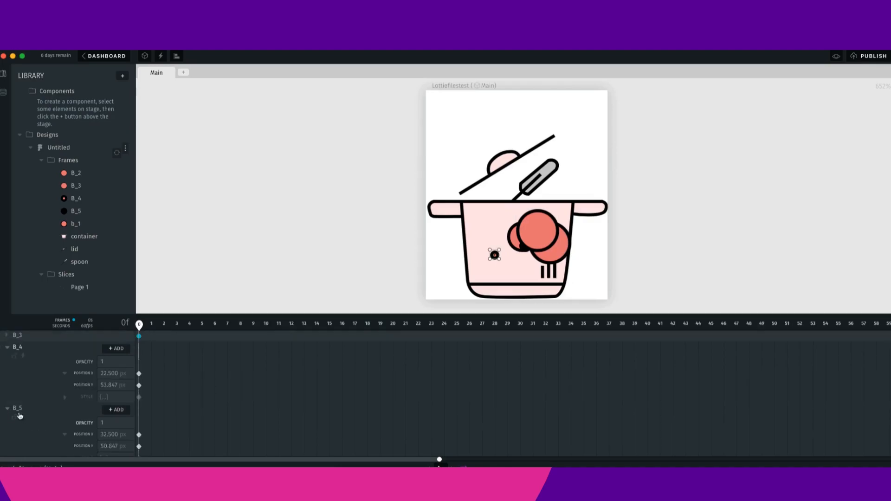
pyautogui.click(9, 406)
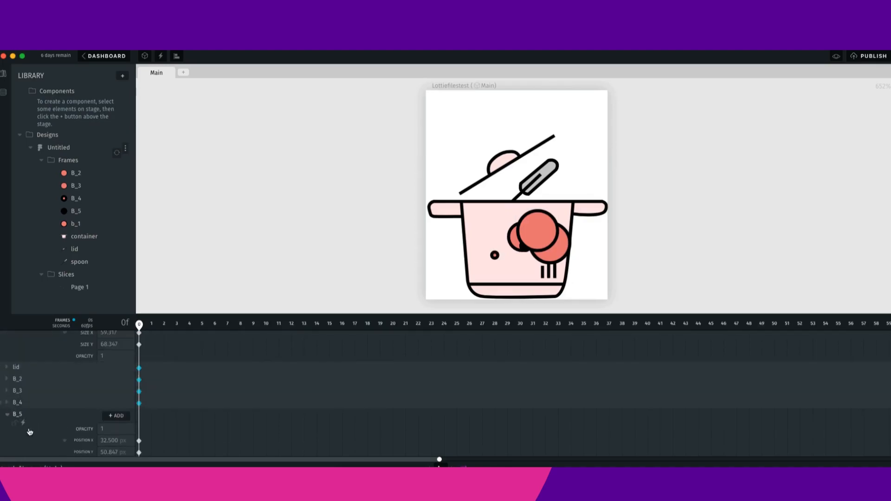
pyautogui.click(8, 415)
pyautogui.scroll(-1, 47, 427)
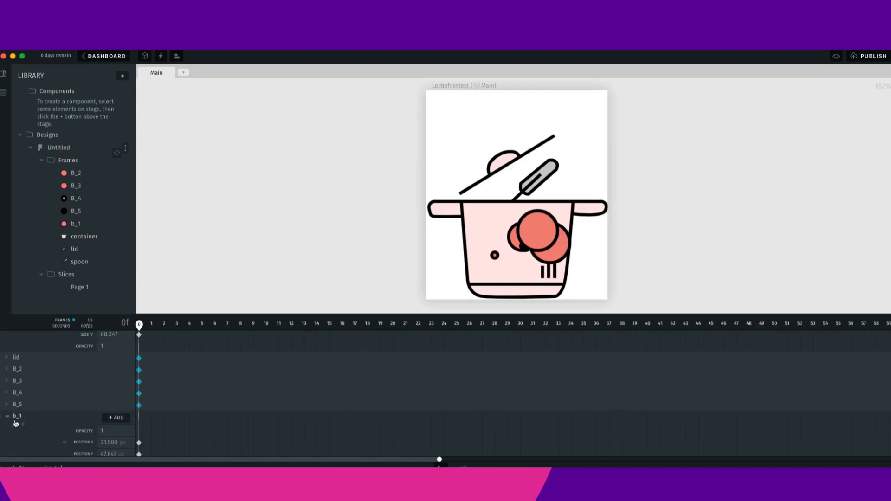
pyautogui.click(8, 417)
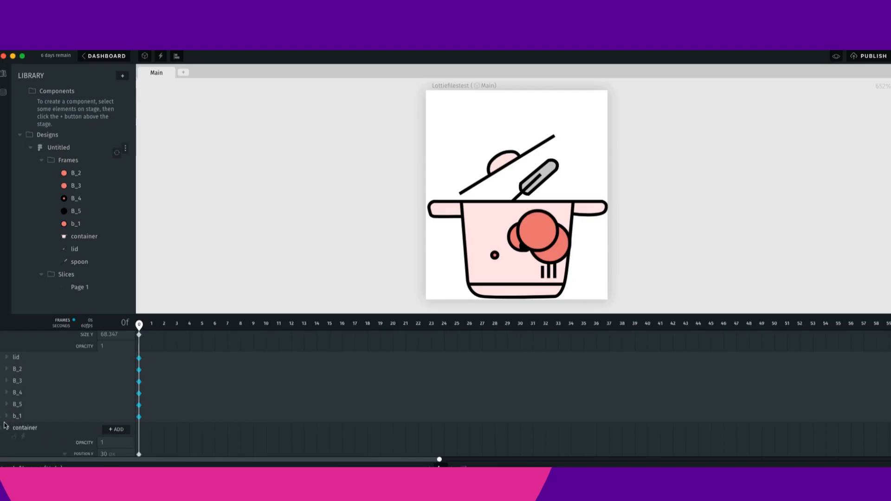
pyautogui.click(46, 436)
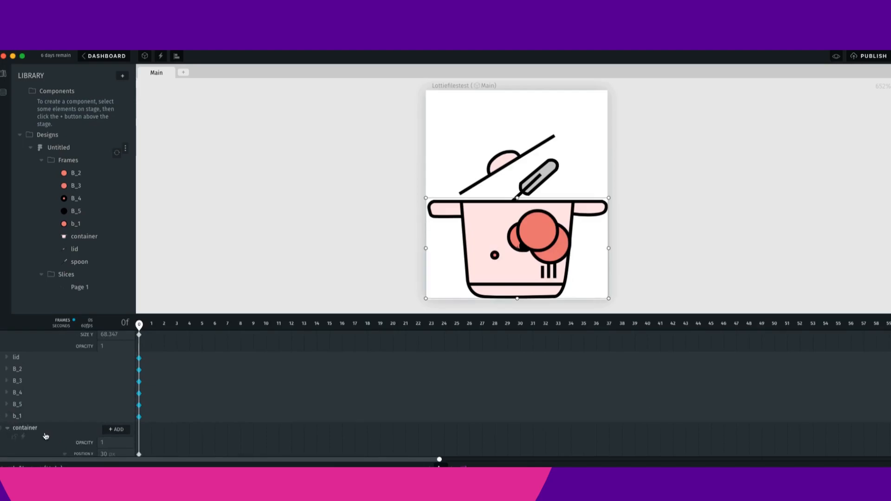
pyautogui.click(7, 430)
pyautogui.click(7, 441)
pyautogui.click(20, 371)
pyautogui.scroll(2, 90, 433)
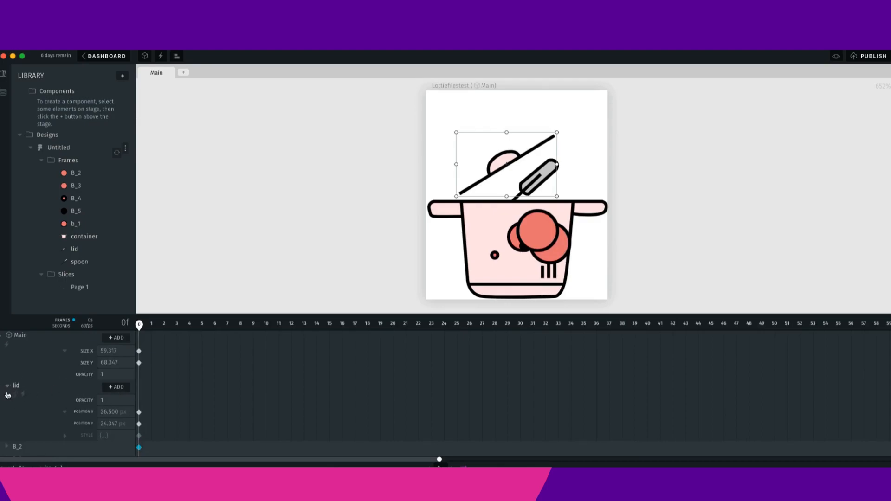
pyautogui.click(7, 386)
pyautogui.scroll(-1, 29, 446)
# - Reorder the layers so container and spoon sit directly beneath lid in the stack
pyautogui.moveTo(34, 447); pyautogui.dragTo(37, 367)
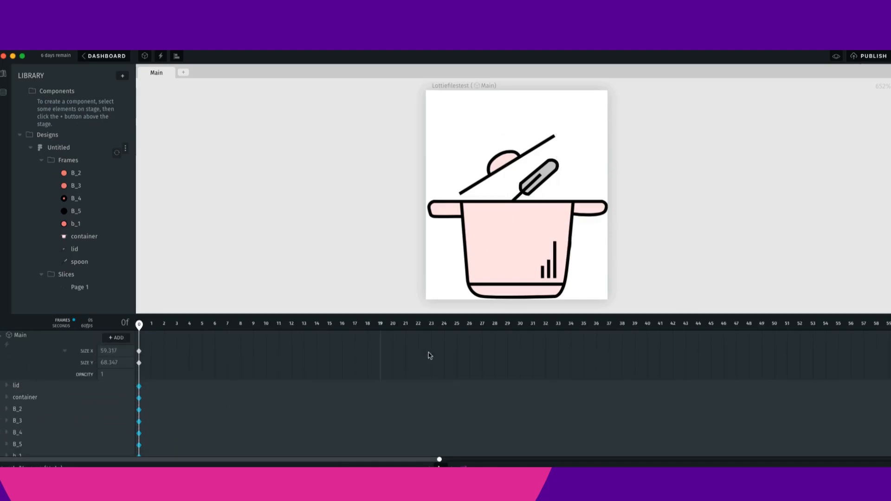
pyautogui.scroll(-1, 69, 426)
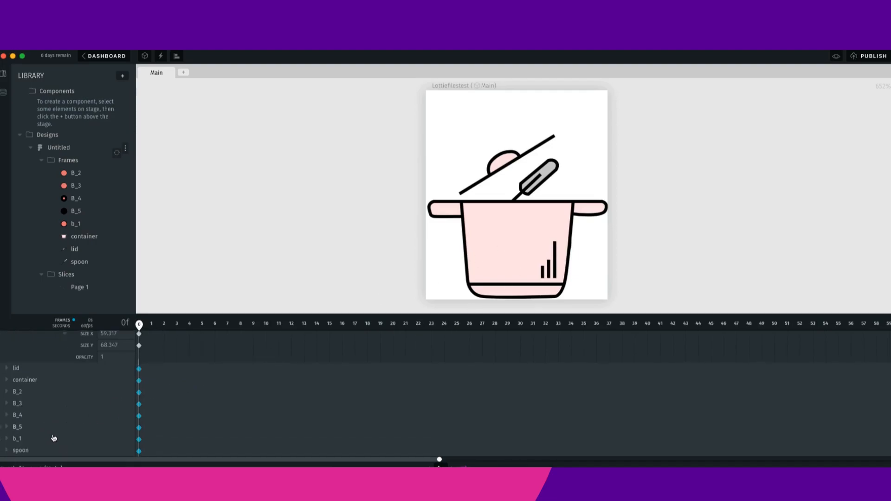
pyautogui.click(27, 451)
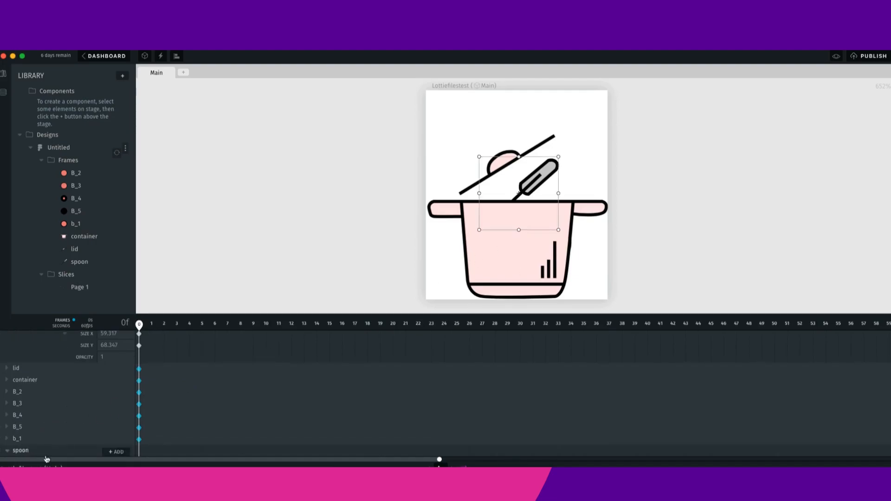
pyautogui.moveTo(34, 456); pyautogui.dragTo(29, 377)
# - Expand the B_2 through B_5 layer rows to reveal their position properties
pyautogui.scroll(-4, 40, 411)
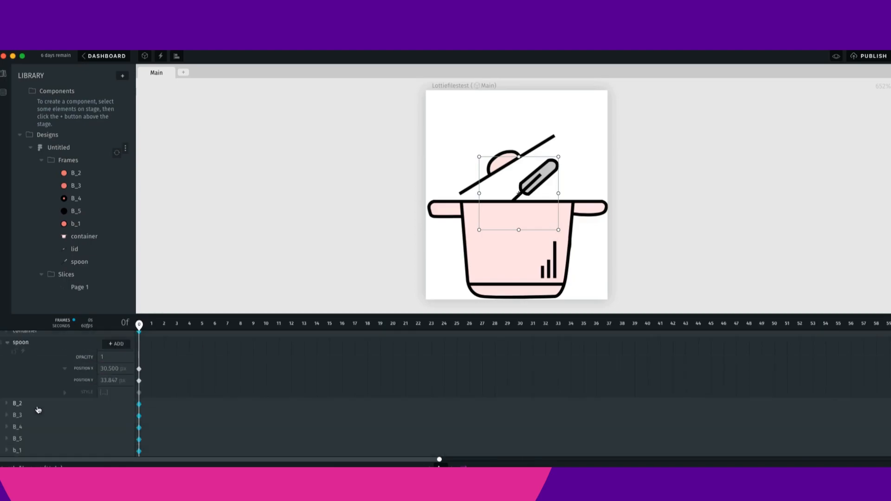
pyautogui.click(36, 409)
pyautogui.scroll(-3, 60, 425)
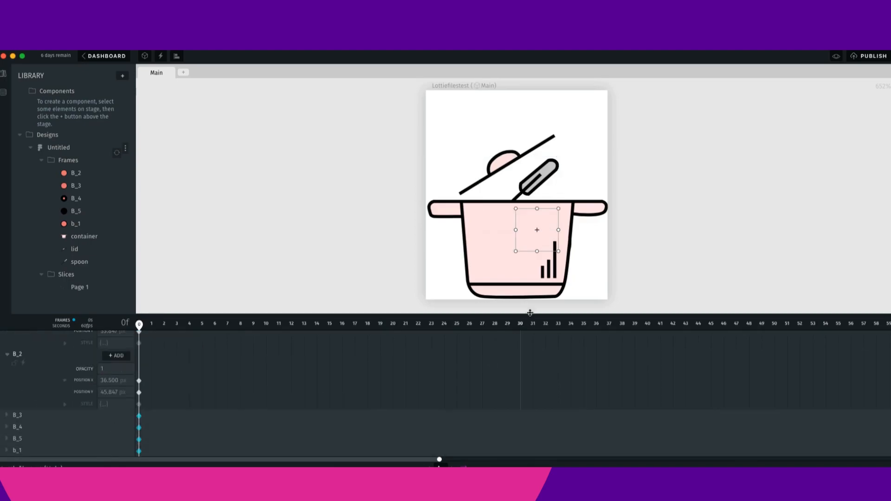
pyautogui.click(57, 456)
pyautogui.click(68, 439)
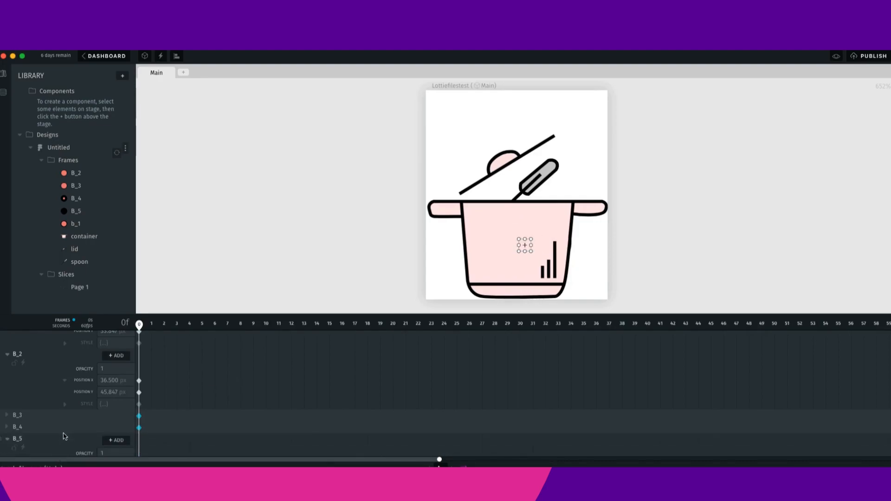
pyautogui.click(63, 428)
pyautogui.click(64, 416)
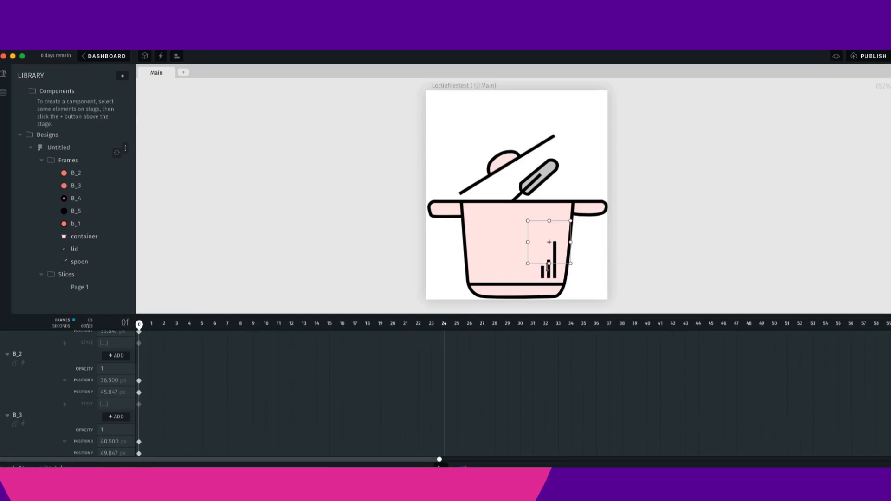
# - Reposition the bubbles, spoon and lid on the stage so the bubbles peek out above the pot rim
pyautogui.moveTo(548, 251); pyautogui.dragTo(730, 268)
pyautogui.moveTo(580, 284); pyautogui.dragTo(481, 206)
pyautogui.moveTo(539, 224); pyautogui.dragTo(529, 185)
pyautogui.moveTo(736, 248); pyautogui.dragTo(559, 267)
pyautogui.click(468, 213)
pyautogui.moveTo(485, 216); pyautogui.dragTo(547, 176)
pyautogui.moveTo(480, 218); pyautogui.dragTo(573, 186)
pyautogui.moveTo(570, 277); pyautogui.dragTo(557, 235)
pyautogui.click(523, 186)
pyautogui.moveTo(523, 186); pyautogui.dragTo(467, 178)
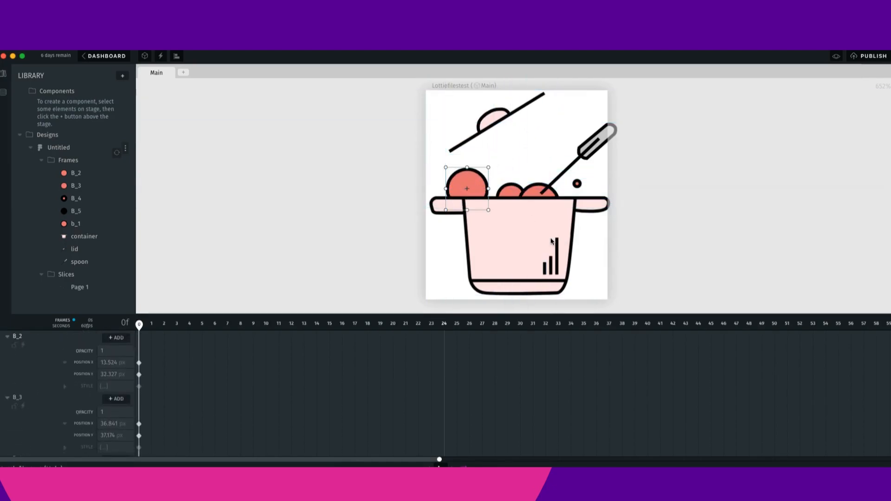
pyautogui.moveTo(557, 206); pyautogui.dragTo(549, 259)
pyautogui.moveTo(521, 210); pyautogui.dragTo(536, 130)
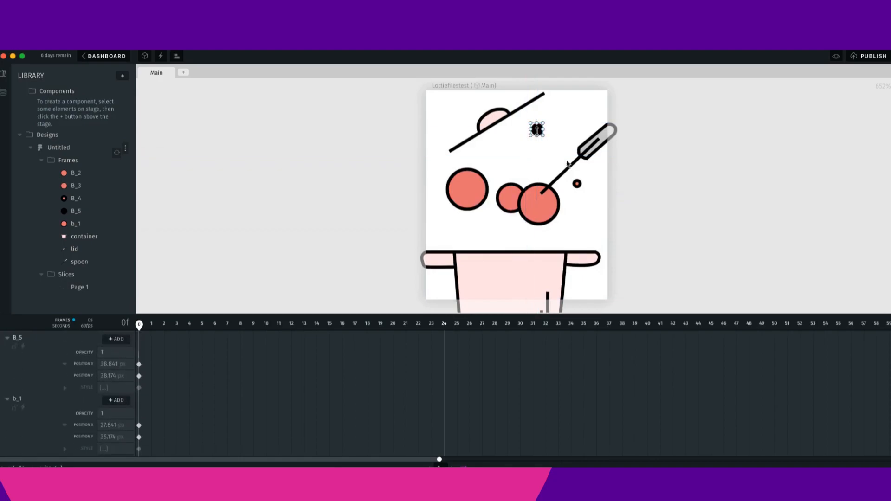
pyautogui.moveTo(546, 264); pyautogui.dragTo(545, 207)
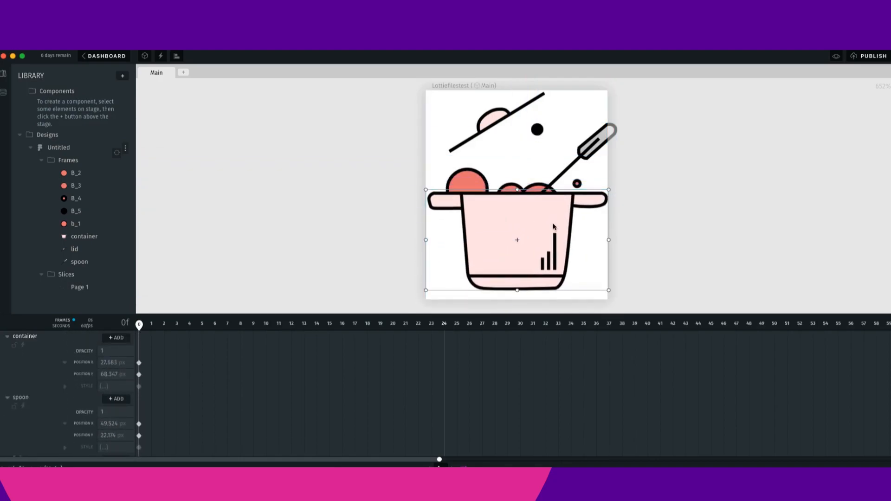
# - Fine-tune the positions of the pot stripes, a bubble, the spoon and the lid
pyautogui.scroll(1, 540, 259)
pyautogui.moveTo(541, 256); pyautogui.dragTo(541, 265)
pyautogui.moveTo(476, 194); pyautogui.dragTo(499, 207)
pyautogui.moveTo(596, 136); pyautogui.dragTo(576, 178)
pyautogui.moveTo(486, 124); pyautogui.dragTo(486, 157)
# - Enlarge the stage to about 74 × 79 to fit the rearranged artwork
pyautogui.scroll(-1, 584, 250)
pyautogui.scroll(-2, 584, 250)
pyautogui.click(489, 100)
pyautogui.moveTo(591, 284); pyautogui.dragTo(600, 296)
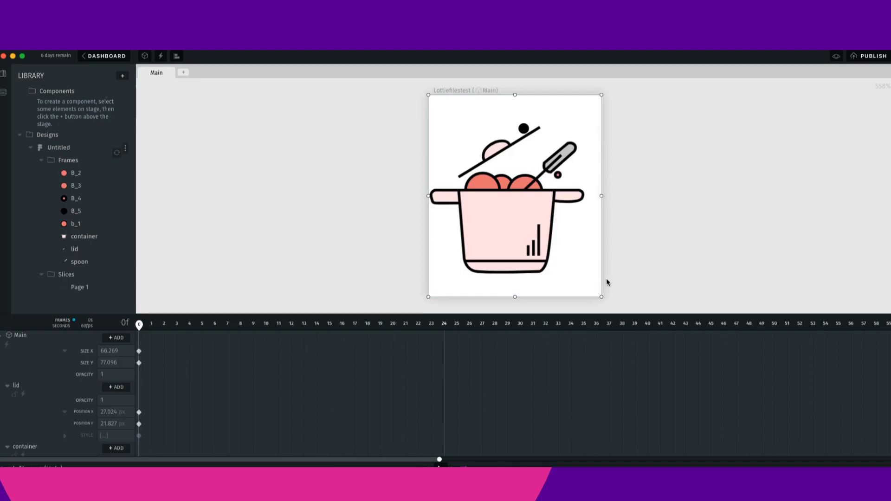
pyautogui.moveTo(602, 296); pyautogui.dragTo(601, 300)
pyautogui.moveTo(428, 196)
pyautogui.mouseDown()
pyautogui.moveTo(411, 195)
pyautogui.moveTo(419, 198)
pyautogui.mouseUp()
# - Reposition the spoon, lid and small bubble within the enlarged stage
pyautogui.click(675, 232)
pyautogui.moveTo(569, 173)
pyautogui.mouseDown()
pyautogui.moveTo(629, 222)
pyautogui.moveTo(567, 170)
pyautogui.moveTo(557, 131)
pyautogui.moveTo(538, 129)
pyautogui.moveTo(555, 156)
pyautogui.moveTo(518, 122)
pyautogui.moveTo(528, 168)
pyautogui.moveTo(568, 170)
pyautogui.mouseUp()
pyautogui.click(542, 129)
pyautogui.moveTo(493, 136); pyautogui.dragTo(505, 135)
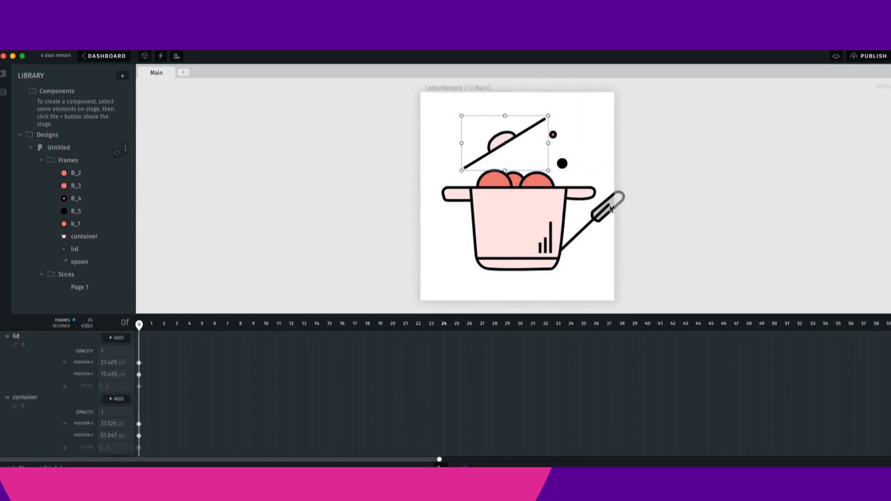
pyautogui.moveTo(600, 216); pyautogui.dragTo(532, 182)
pyautogui.click(562, 163)
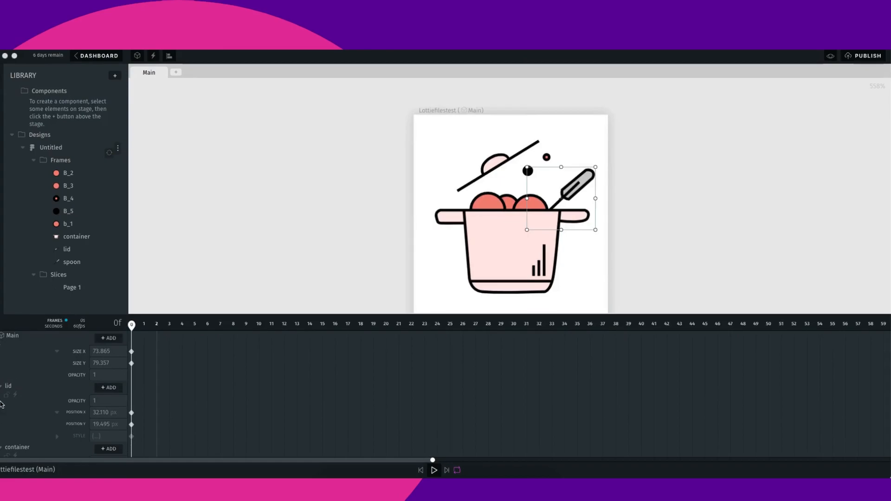
# - Collapse the layer rows and expand only the lid's properties in the timeline
pyautogui.click(2, 387)
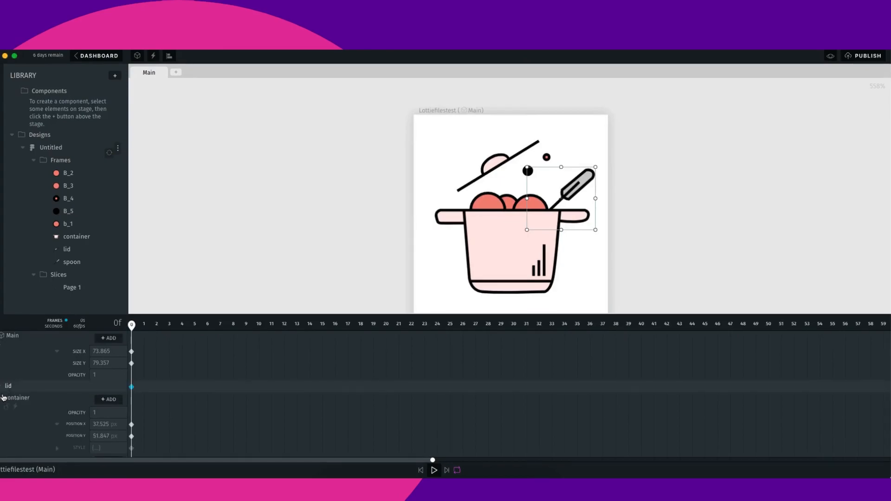
pyautogui.click(23, 414)
pyautogui.click(2, 402)
pyautogui.click(3, 414)
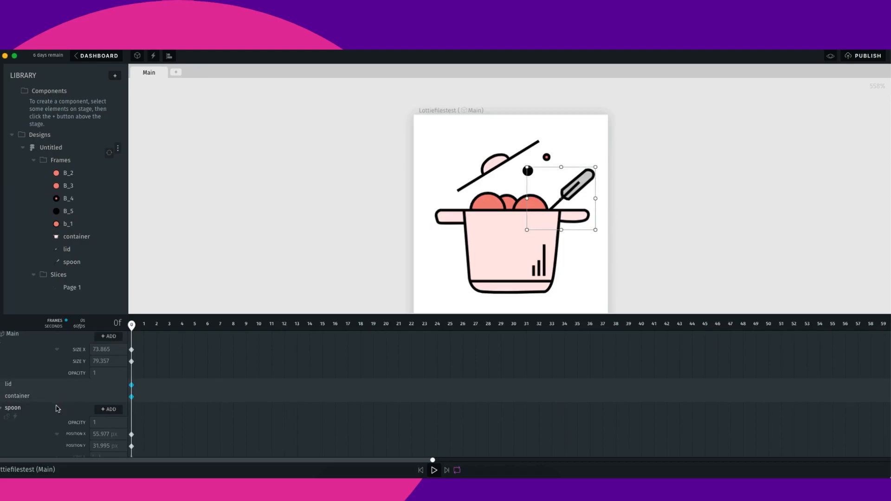
pyautogui.click(1, 408)
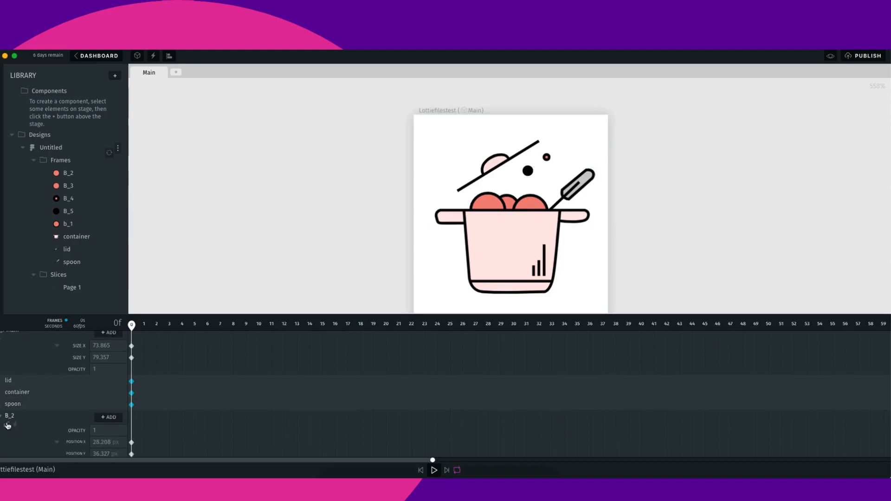
pyautogui.click(2, 418)
pyautogui.click(2, 430)
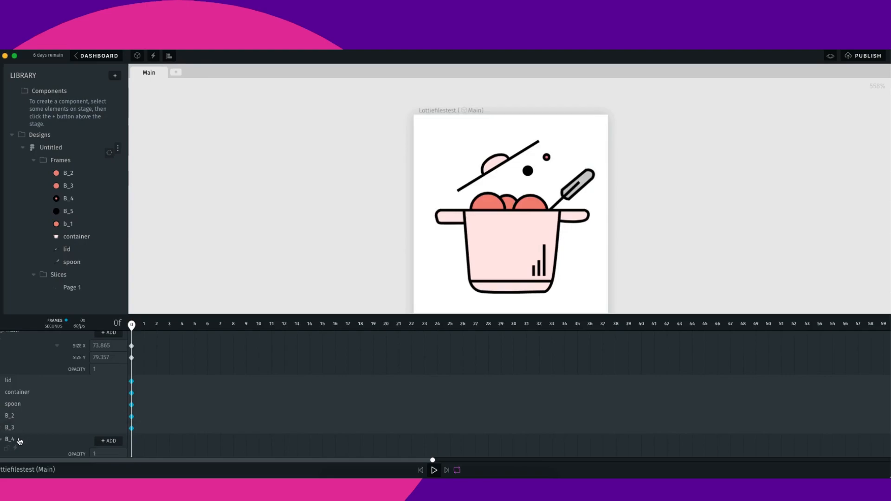
pyautogui.scroll(1, 15, 372)
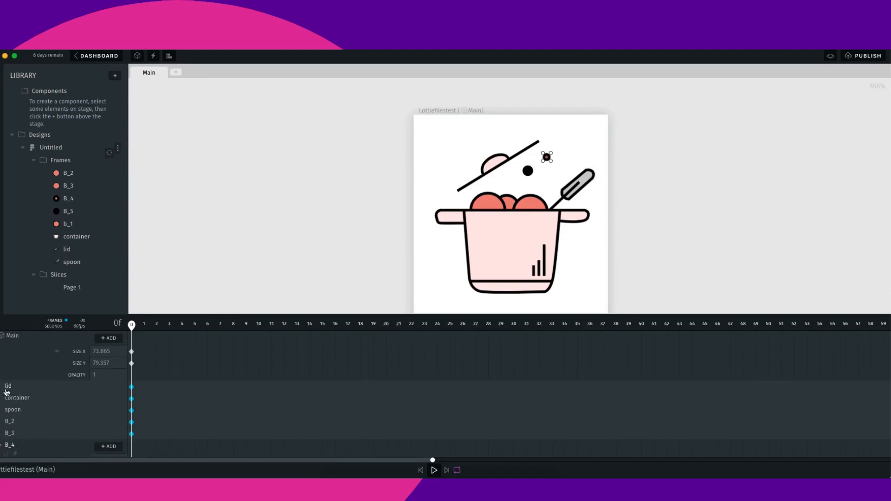
pyautogui.click(2, 389)
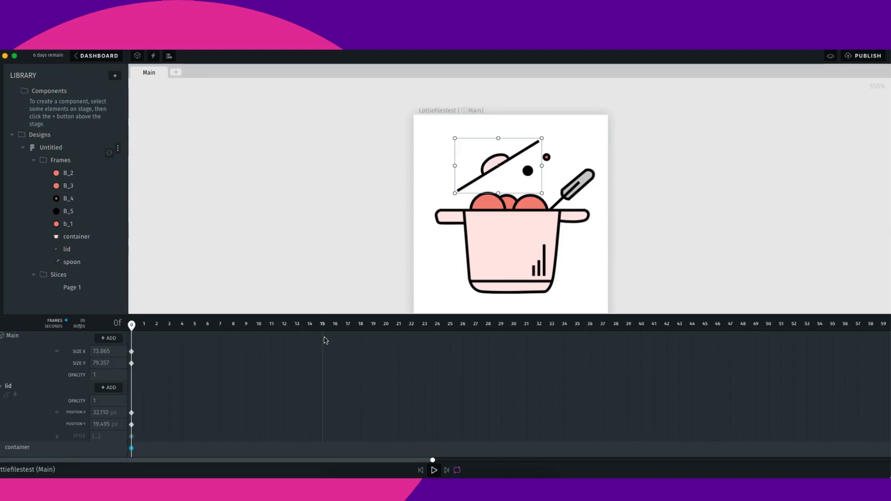
# - Keyframe the lid's position, nudging it at frame 15 and lifting it higher at frame 30
pyautogui.moveTo(134, 326); pyautogui.dragTo(325, 344)
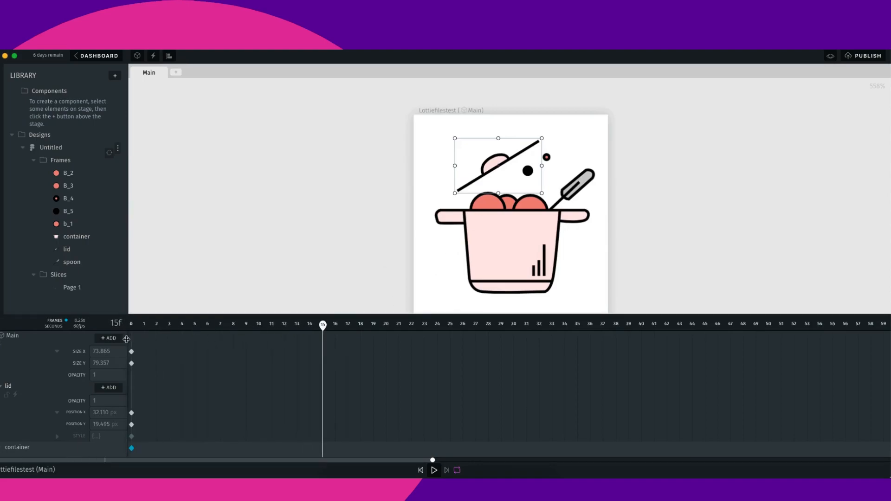
pyautogui.click(87, 355)
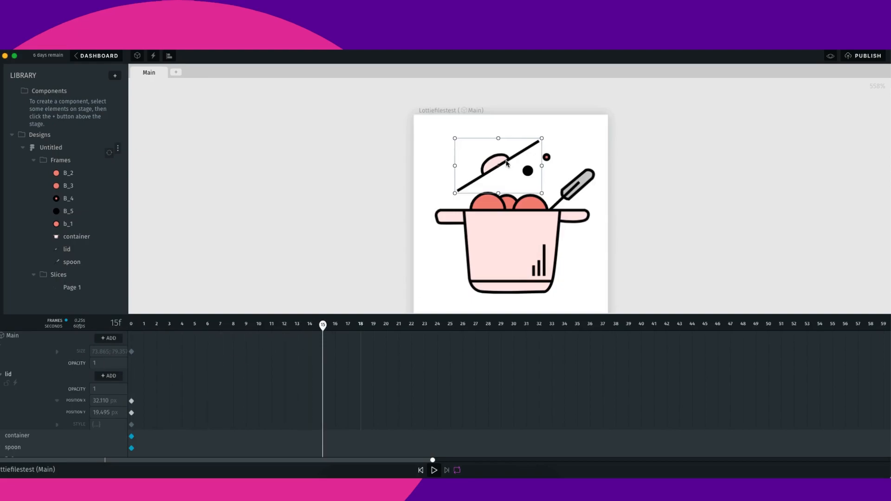
pyautogui.moveTo(502, 164)
pyautogui.mouseDown()
pyautogui.moveTo(503, 151)
pyautogui.moveTo(502, 182)
pyautogui.moveTo(505, 168)
pyautogui.mouseUp()
pyautogui.moveTo(323, 327); pyautogui.dragTo(513, 342)
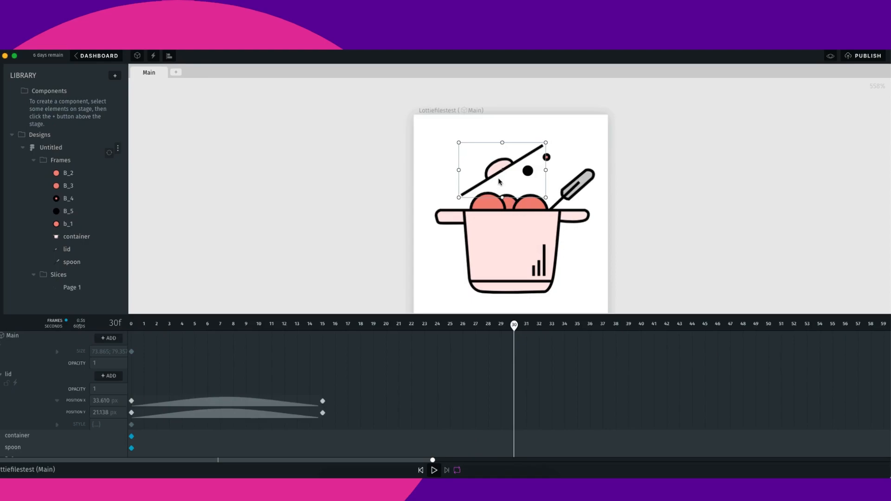
pyautogui.moveTo(499, 178); pyautogui.dragTo(498, 164)
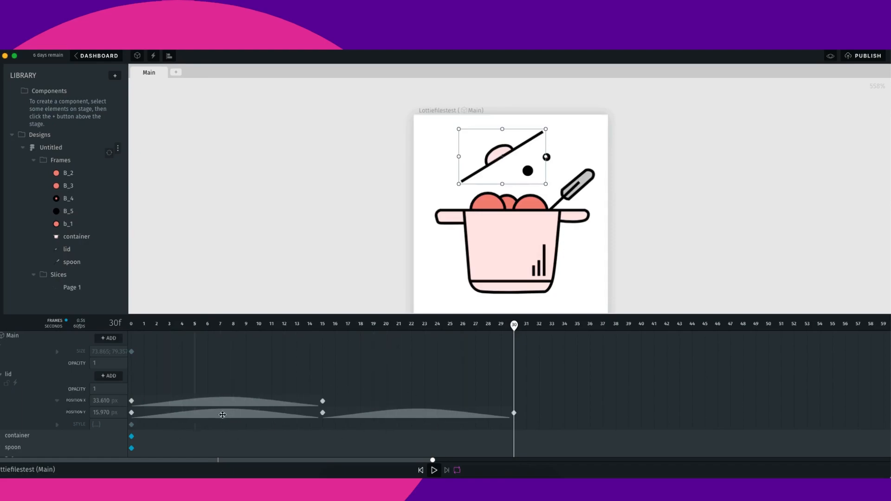
# - Lock the lid layer and expand the container's properties
pyautogui.scroll(-2, 408, 434)
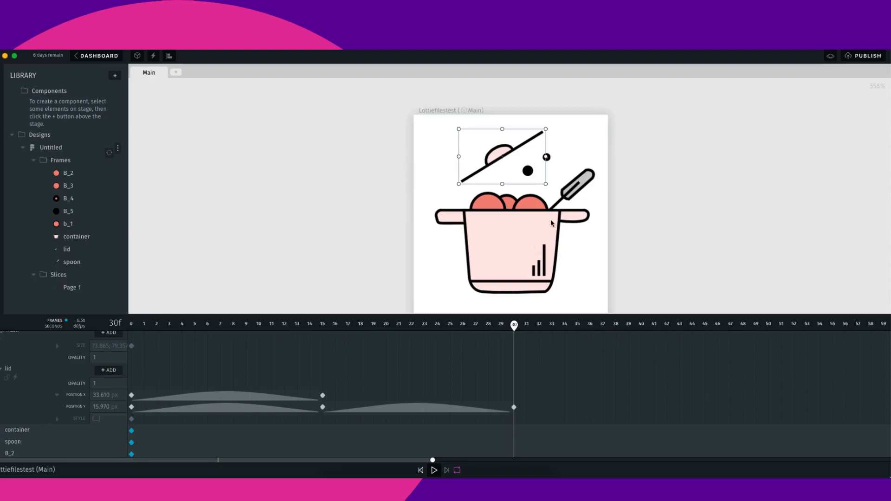
pyautogui.scroll(1, 18, 402)
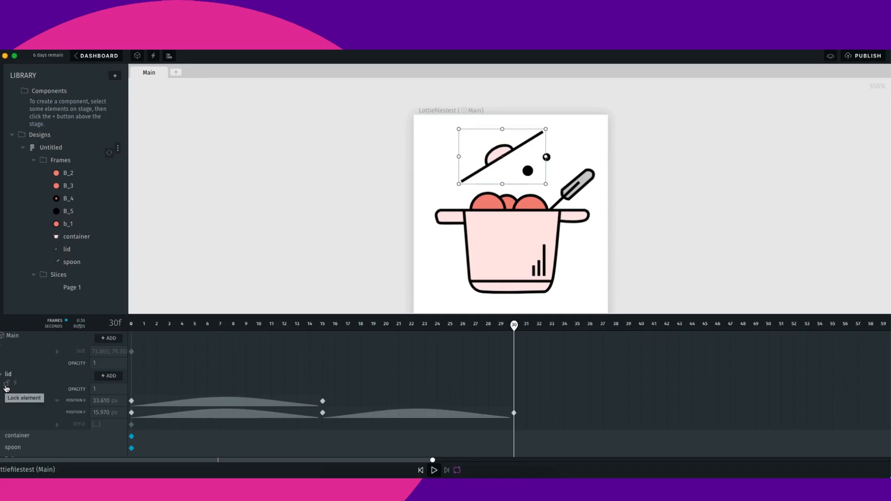
pyautogui.click(7, 388)
pyautogui.scroll(-1, 9, 446)
pyautogui.click(1, 432)
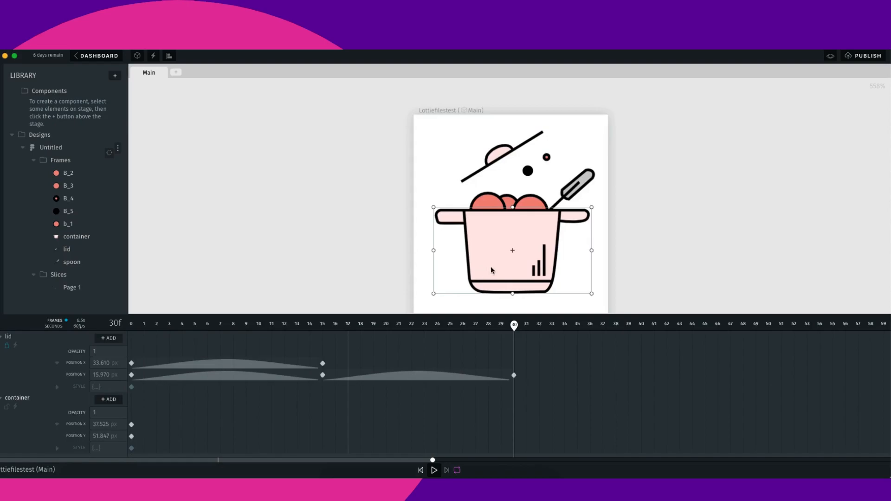
# - At frame 15, move the container down to position Y 53.847 to keyframe a bounce
pyautogui.moveTo(515, 325); pyautogui.dragTo(132, 324)
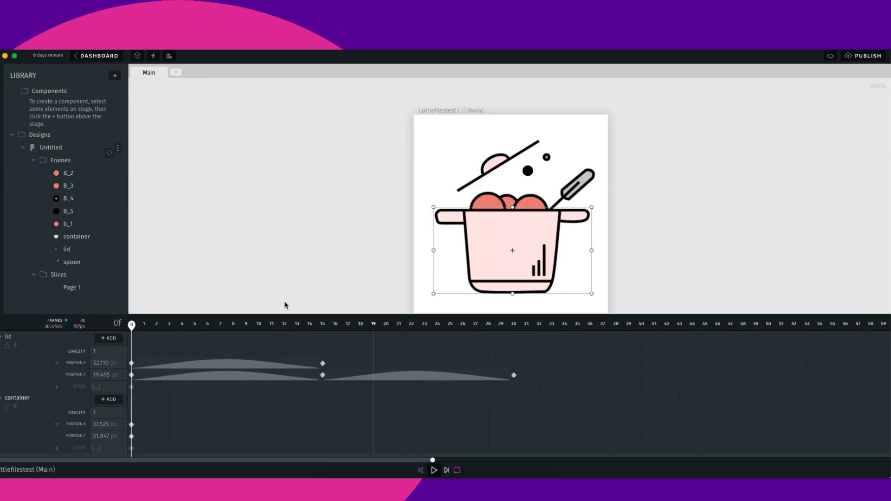
pyautogui.click(144, 325)
pyautogui.click(324, 334)
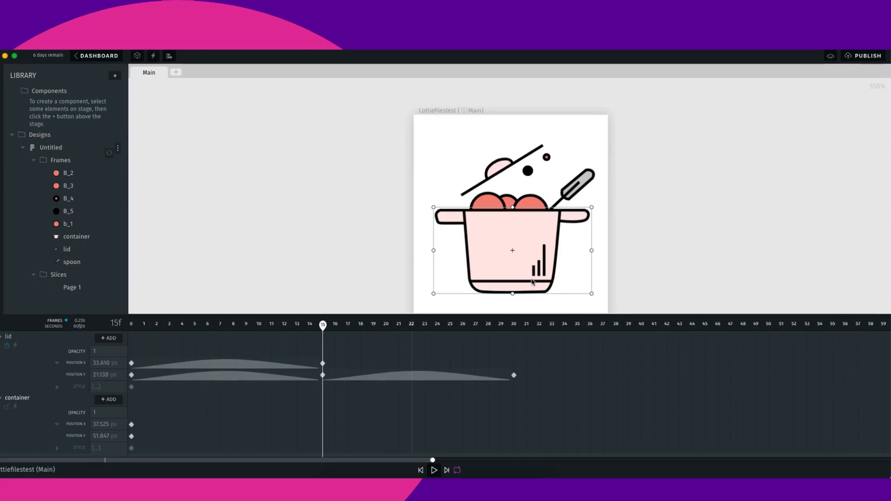
pyautogui.press('Down')
pyautogui.press('Down')
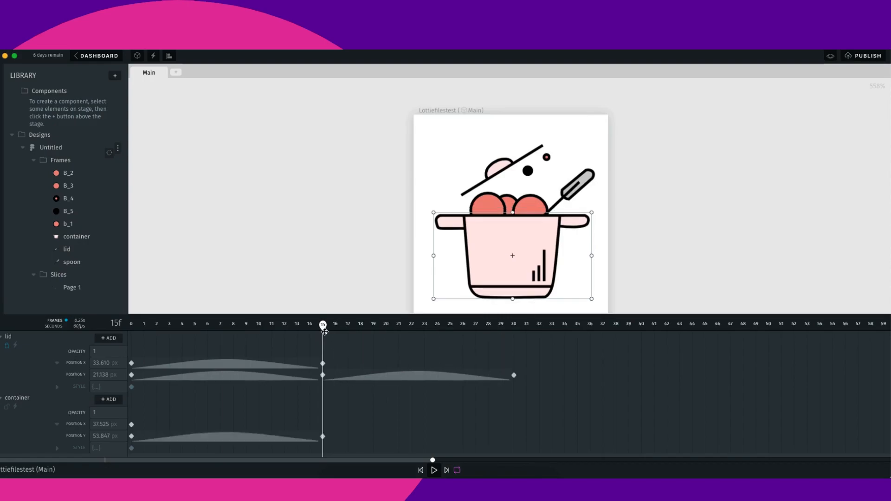
# - At frame 30, nudge the container up 1 px to keyframe position Y 51.847
pyautogui.scroll(1, 323, 328)
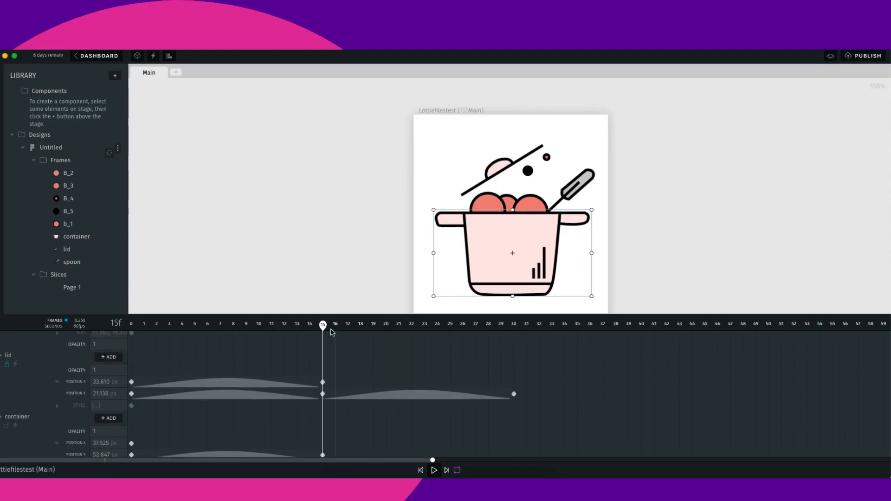
pyautogui.moveTo(322, 326); pyautogui.dragTo(513, 324)
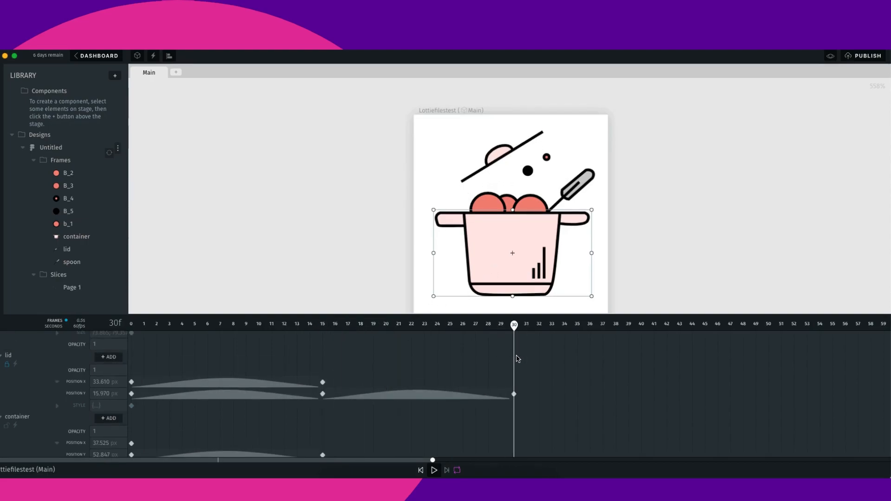
pyautogui.scroll(-1, 518, 359)
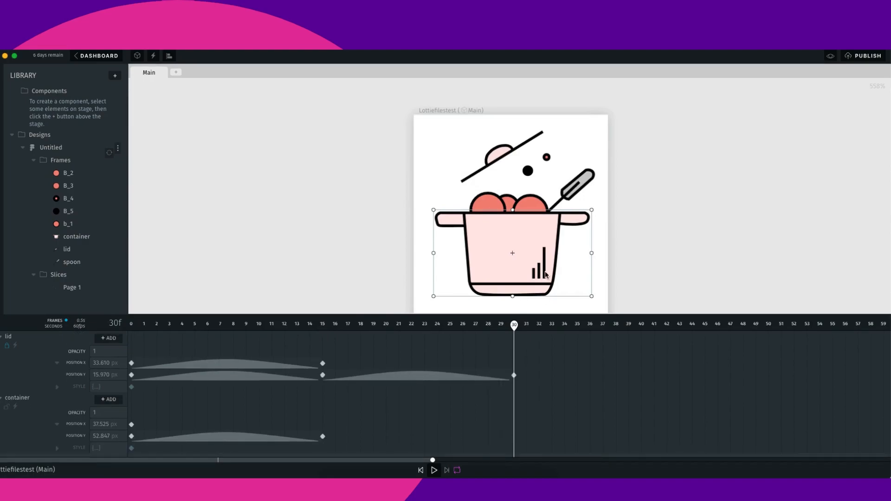
pyautogui.press('Up')
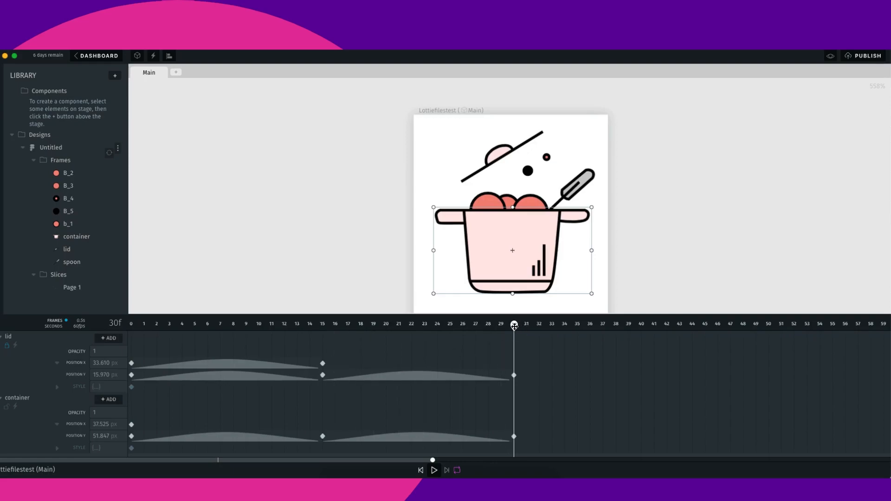
# - Play back the animation from the start to review the lid and container motion
pyautogui.moveTo(481, 334); pyautogui.dragTo(62, 360)
pyautogui.press('space')
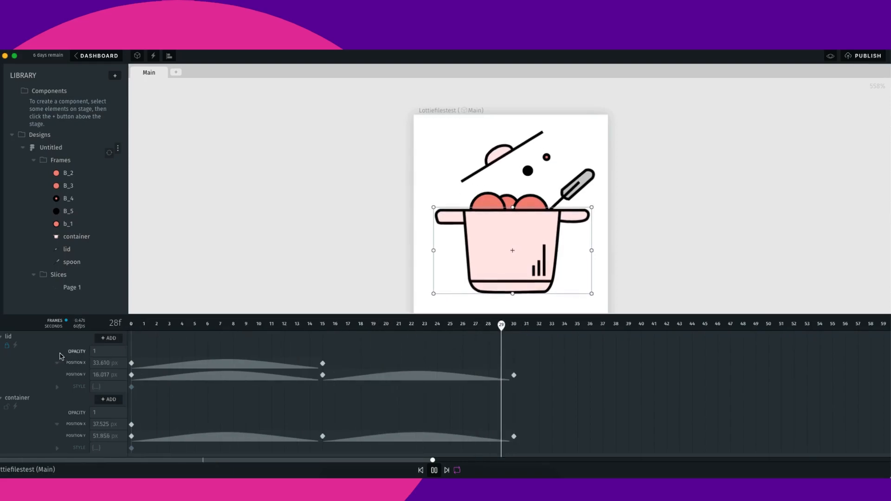
pyautogui.press('space')
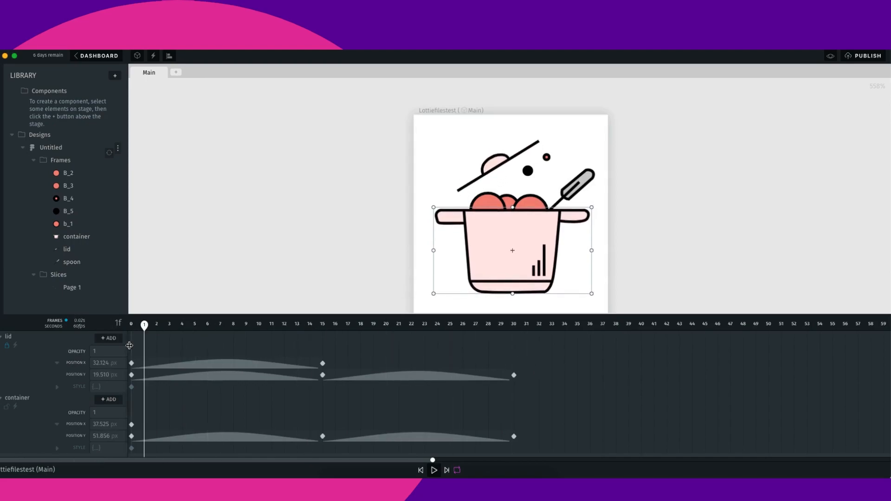
pyautogui.press('space')
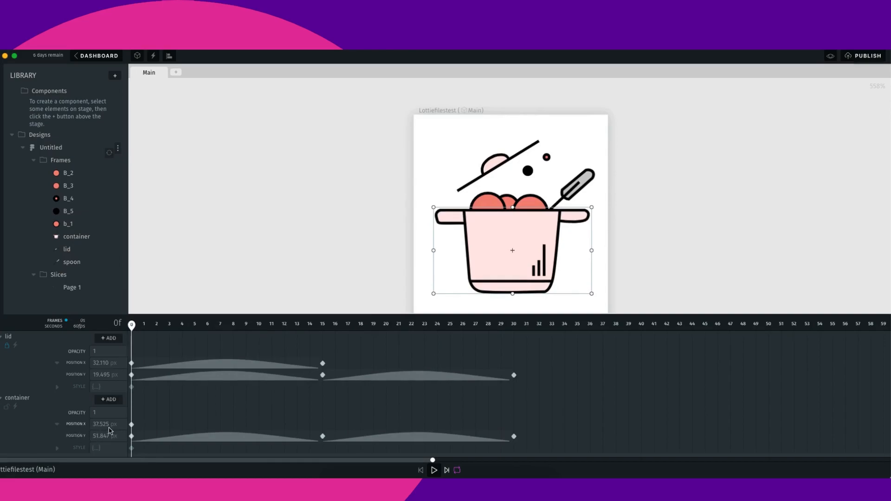
pyautogui.scroll(-3, 84, 436)
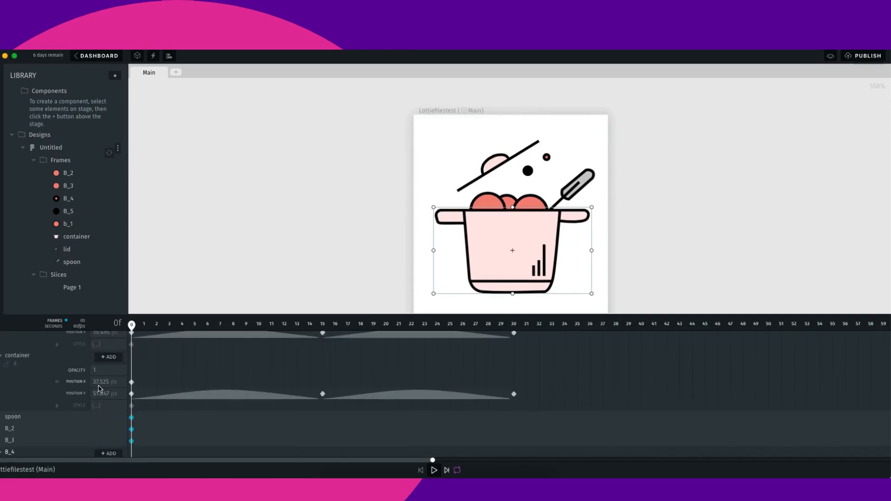
# - Try to shift the container's position at frame 15 and undo the change
pyautogui.moveTo(137, 326); pyautogui.dragTo(321, 351)
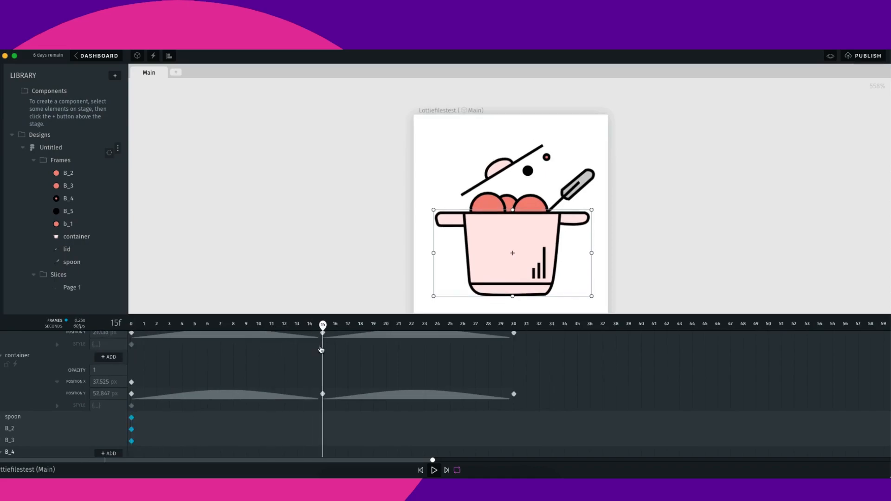
pyautogui.click(323, 394)
pyautogui.click(103, 384)
pyautogui.click(100, 388)
pyautogui.moveTo(160, 385); pyautogui.dragTo(39, 374)
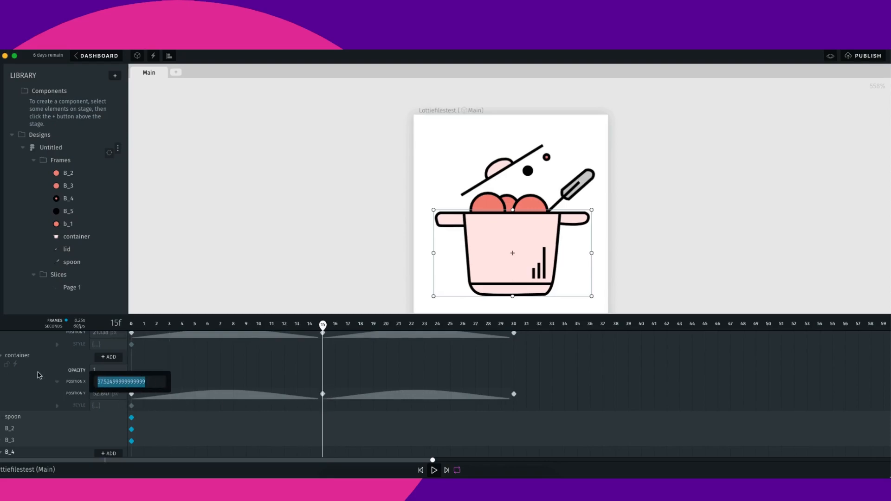
pyautogui.click(86, 389)
pyautogui.click(94, 386)
pyautogui.moveTo(518, 273)
pyautogui.mouseDown()
pyautogui.moveTo(515, 264)
pyautogui.moveTo(529, 258)
pyautogui.moveTo(519, 281)
pyautogui.mouseUp()
pyautogui.press('super+z')
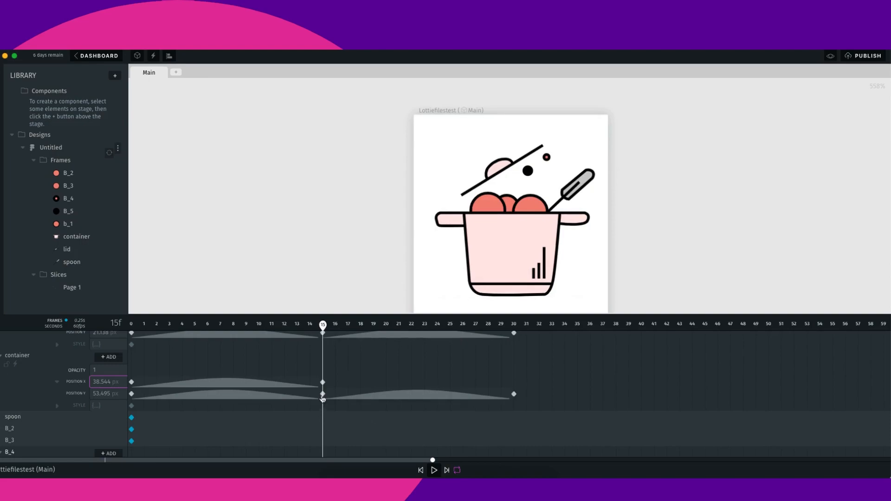
# - Expand the spoon's properties and, at frame 5, move the spoon down and left to keyframe it
pyautogui.moveTo(323, 326); pyautogui.dragTo(125, 375)
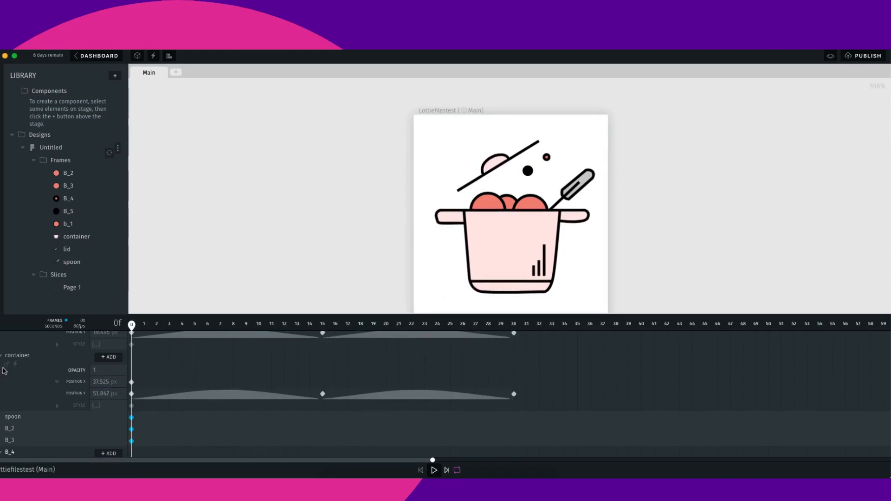
pyautogui.click(5, 418)
pyautogui.scroll(-1, 59, 427)
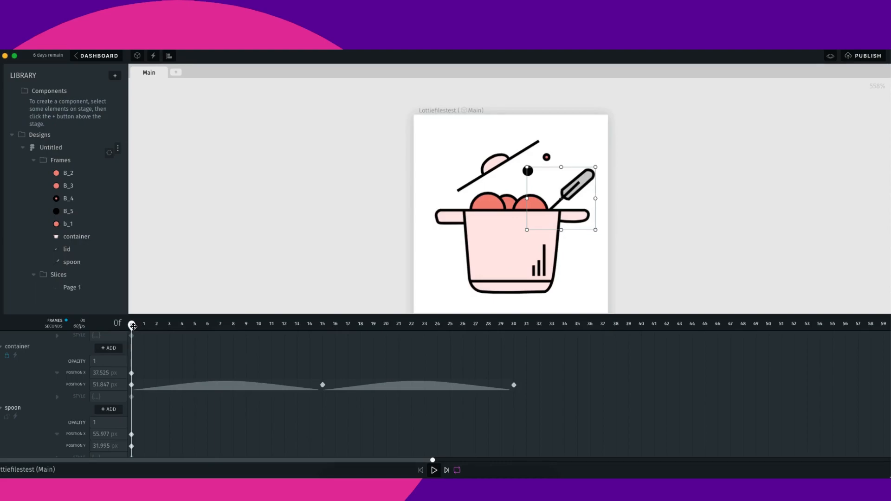
pyautogui.click(198, 344)
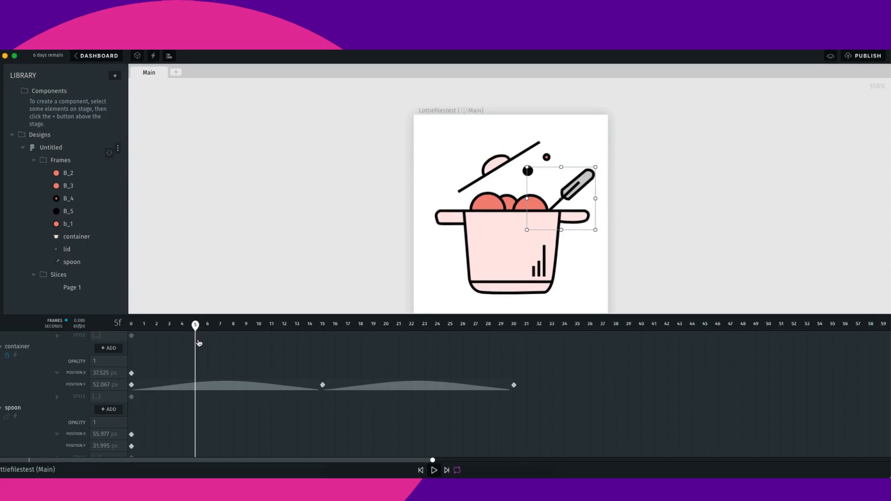
pyautogui.moveTo(585, 185); pyautogui.dragTo(578, 194)
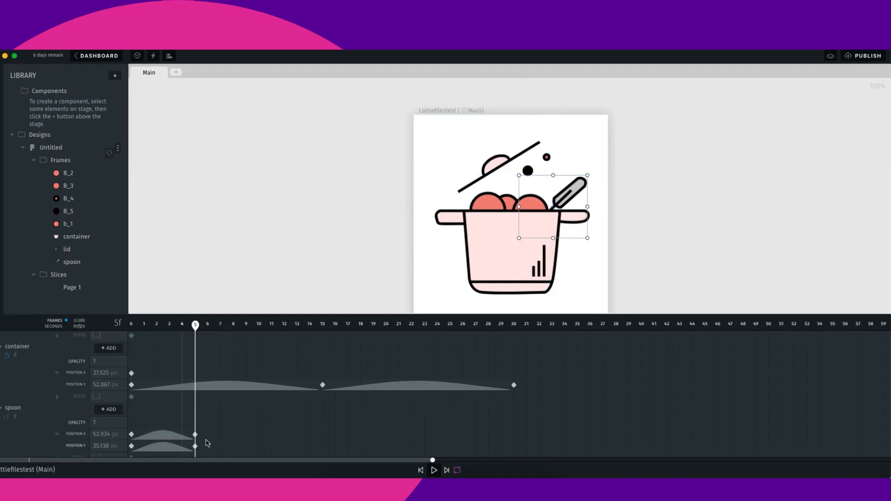
# - Keyframe the spoon nudged left at frame 15 and moved back right to its starting spot at frame 30
pyautogui.click(325, 324)
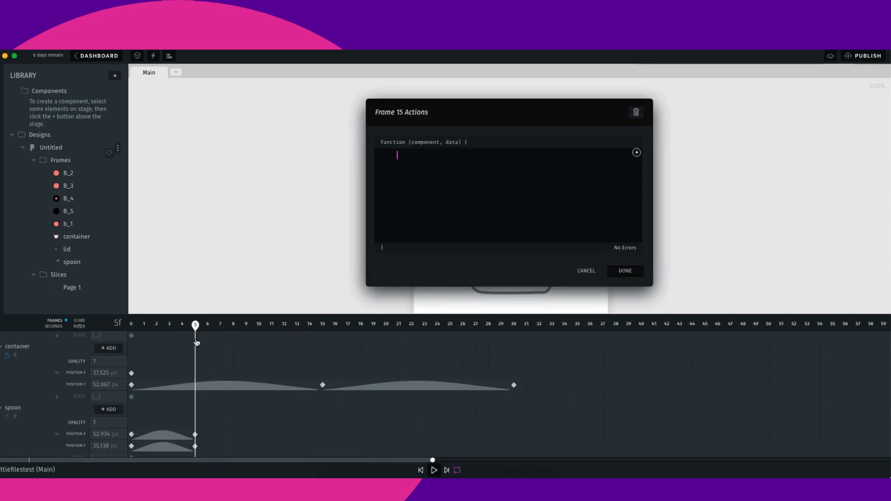
pyautogui.click(591, 275)
pyautogui.moveTo(197, 326); pyautogui.dragTo(318, 343)
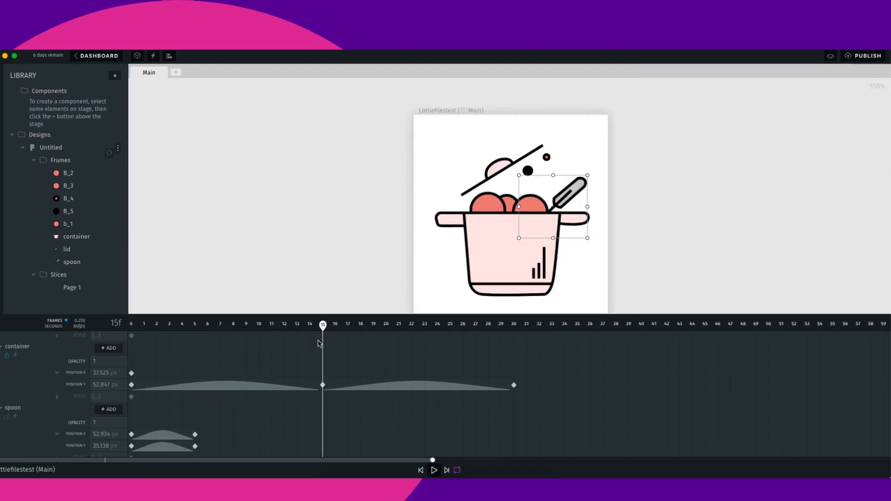
pyautogui.moveTo(571, 188)
pyautogui.mouseDown()
pyautogui.moveTo(584, 185)
pyautogui.moveTo(567, 189)
pyautogui.mouseUp()
pyautogui.moveTo(323, 326); pyautogui.dragTo(511, 342)
pyautogui.moveTo(565, 191)
pyautogui.mouseDown()
pyautogui.moveTo(584, 185)
pyautogui.moveTo(579, 191)
pyautogui.mouseUp()
# - Play back the animation to review the spoon motion and return to frame 0
pyautogui.press('space')
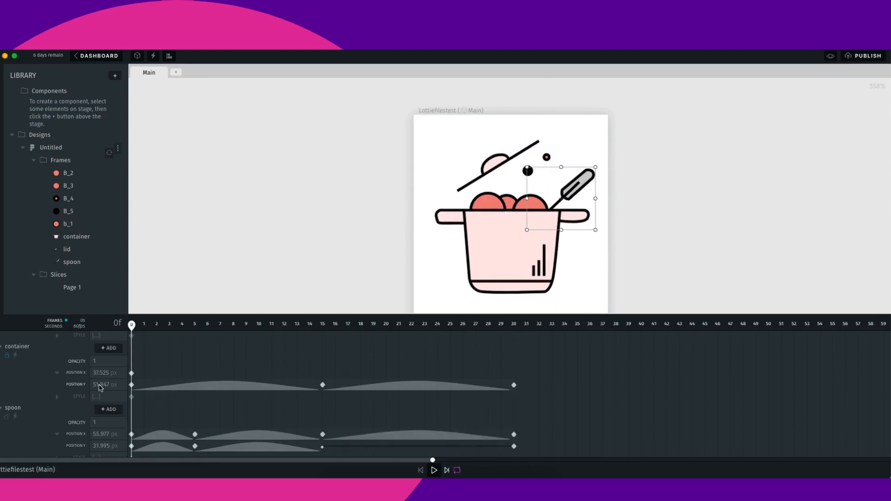
pyautogui.press('space')
pyautogui.click(434, 471)
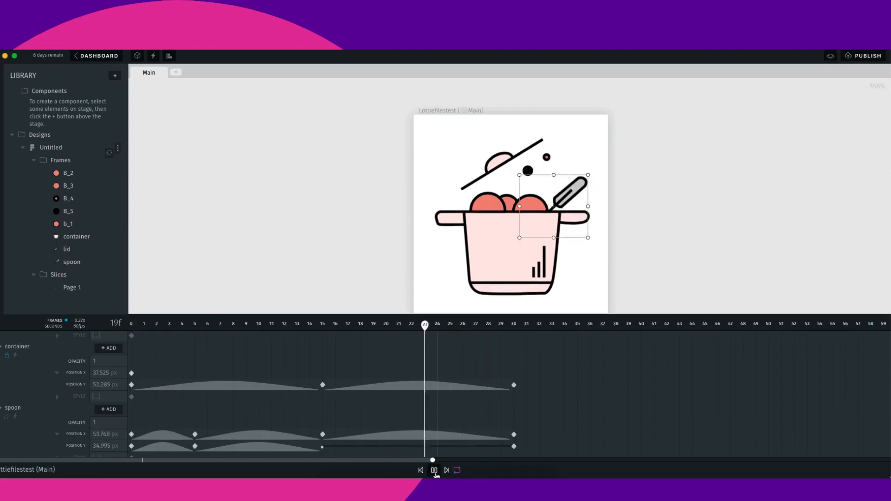
pyautogui.press('space')
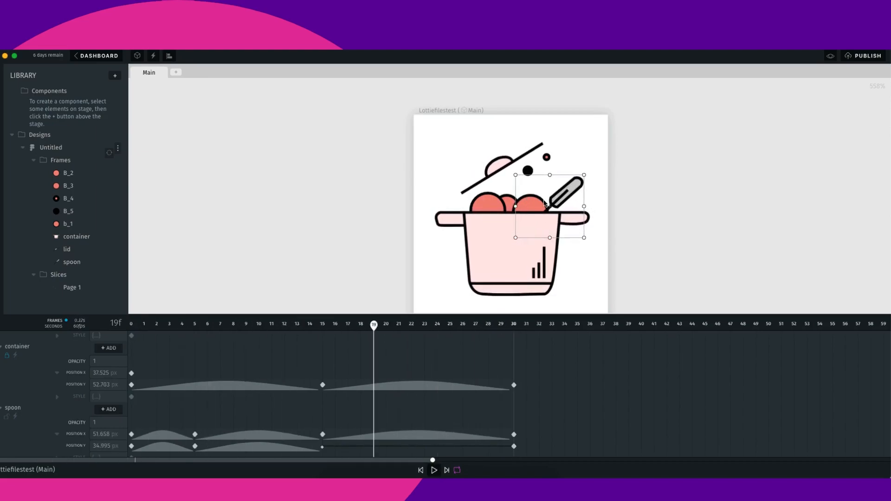
pyautogui.press('space')
pyautogui.press('space')
pyautogui.moveTo(412, 328); pyautogui.dragTo(147, 354)
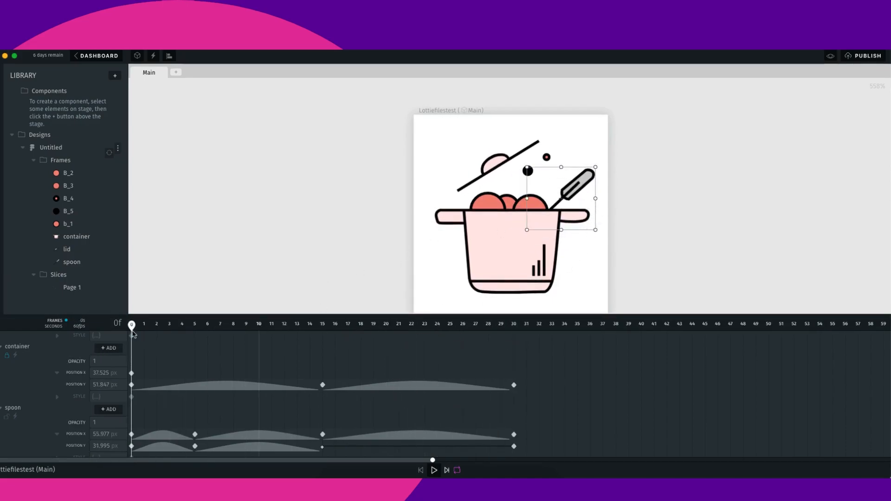
# - Expand B_2's properties and, at frame 15, move the B_2 bubble down to keyframe it
pyautogui.scroll(-1, 75, 384)
pyautogui.click(6, 366)
pyautogui.click(2, 420)
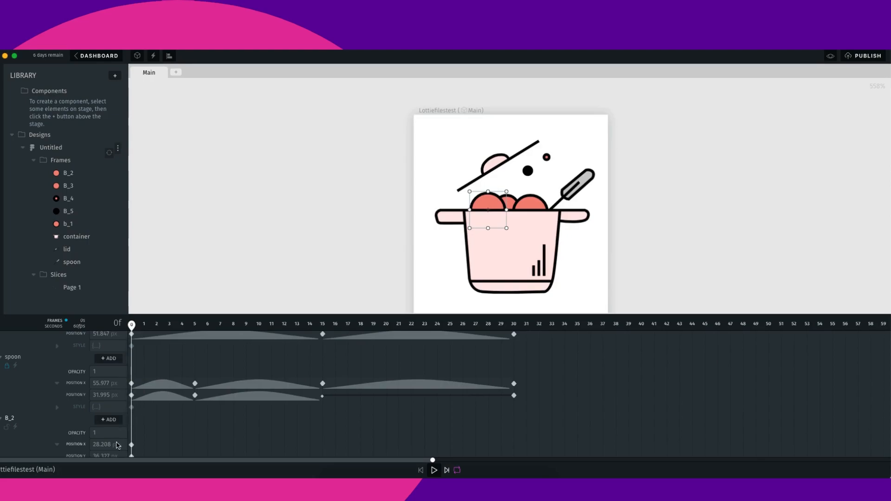
pyautogui.moveTo(335, 354); pyautogui.dragTo(324, 354)
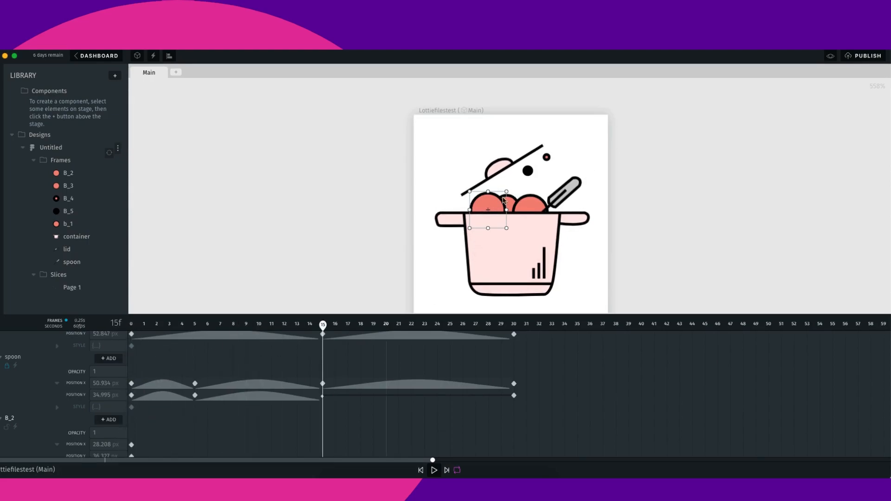
pyautogui.moveTo(495, 205); pyautogui.dragTo(494, 213)
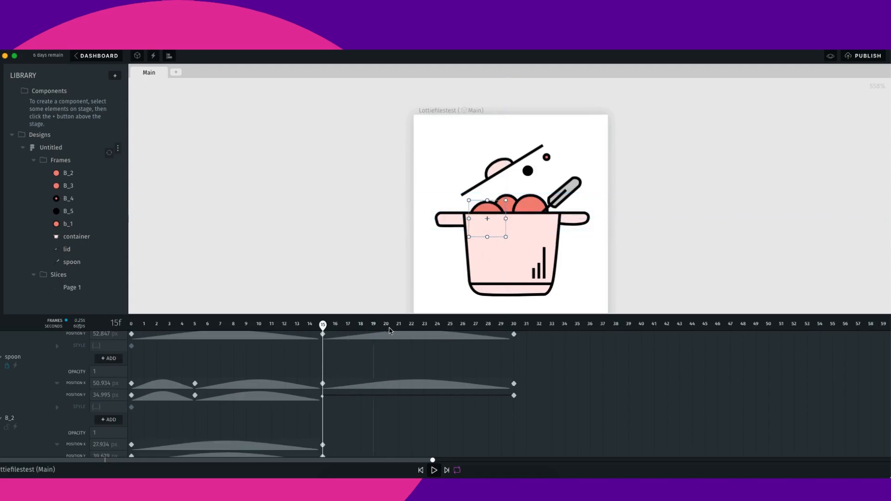
# - At frame 30, move the B_2 bubble up and nudge it 2 px right
pyautogui.moveTo(324, 327); pyautogui.dragTo(520, 345)
pyautogui.moveTo(495, 208); pyautogui.dragTo(491, 202)
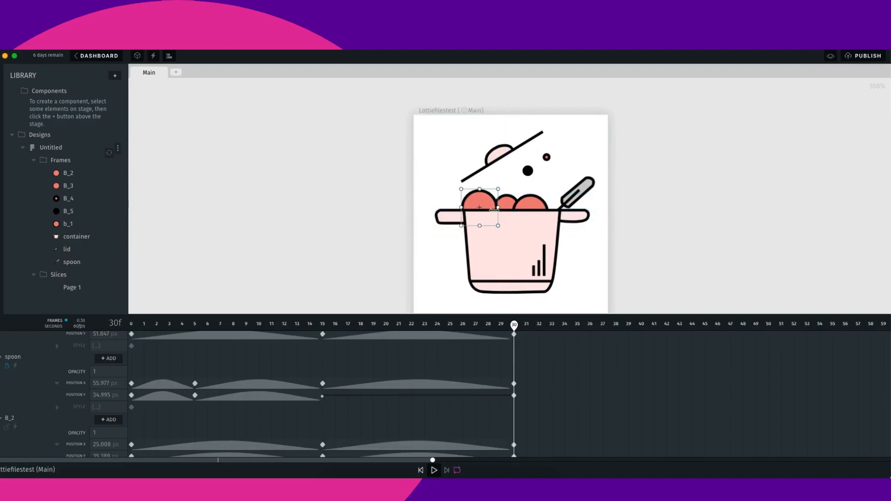
pyautogui.press('Right')
pyautogui.press('Right')
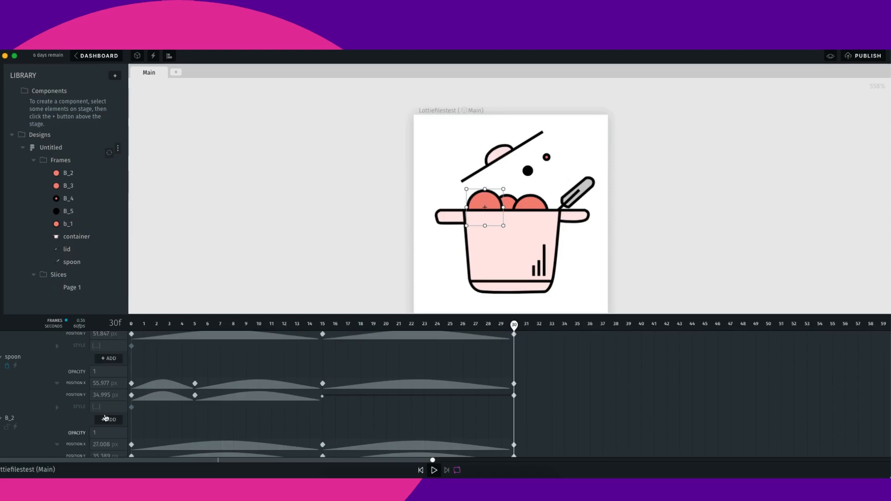
# - Expand B_3's properties and, at frame 15, move the B_3 bubble slightly right and down to keyframe it
pyautogui.scroll(-1, 102, 446)
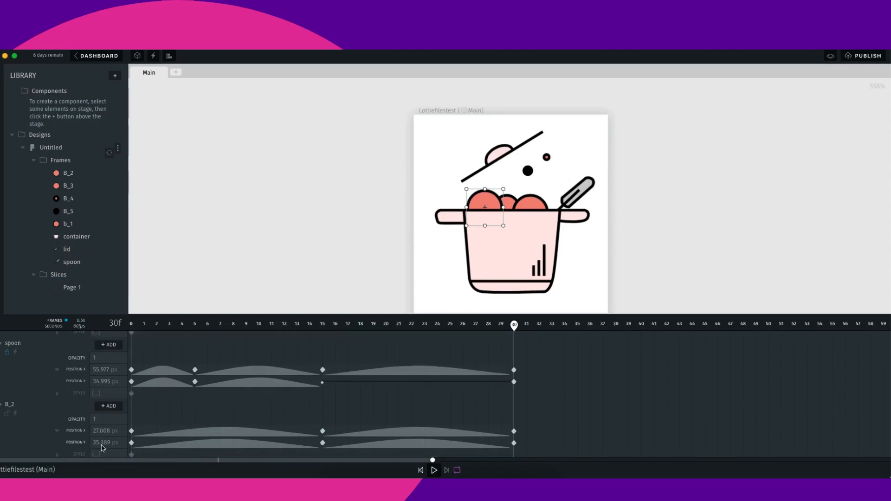
pyautogui.click(7, 416)
pyautogui.scroll(-2, 71, 440)
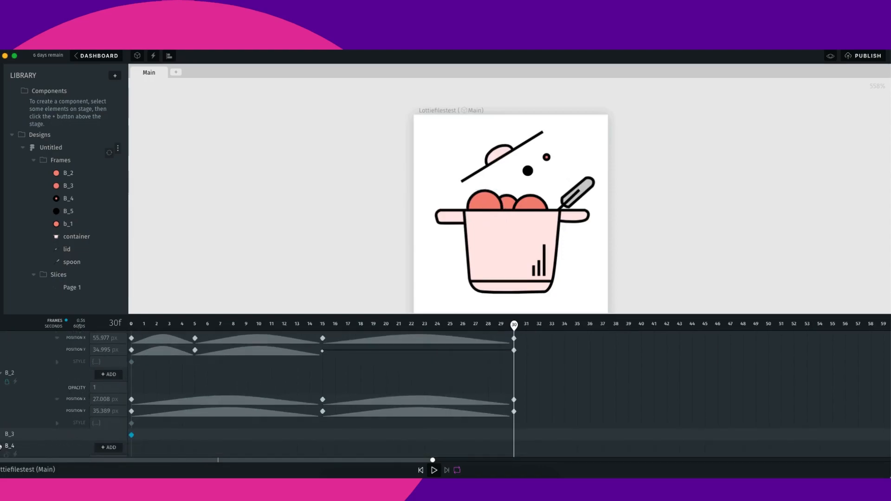
pyautogui.click(2, 435)
pyautogui.moveTo(514, 325); pyautogui.dragTo(132, 325)
pyautogui.moveTo(539, 203); pyautogui.dragTo(541, 209)
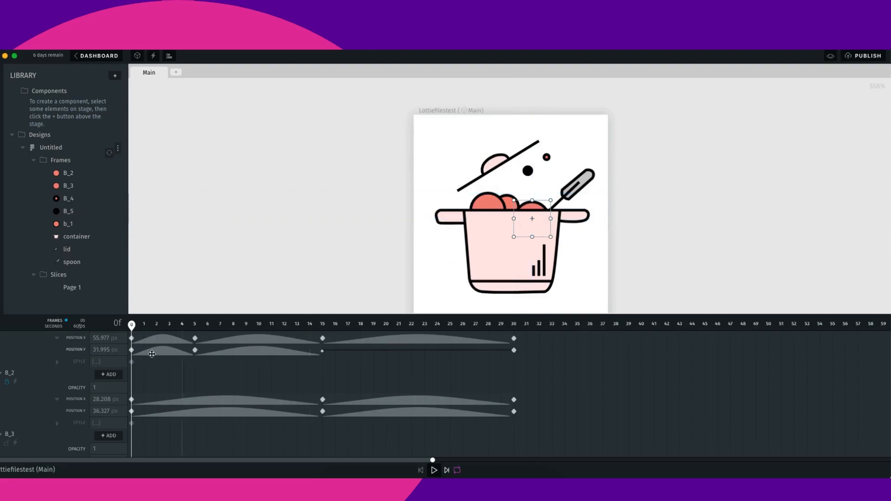
pyautogui.moveTo(134, 330); pyautogui.dragTo(328, 352)
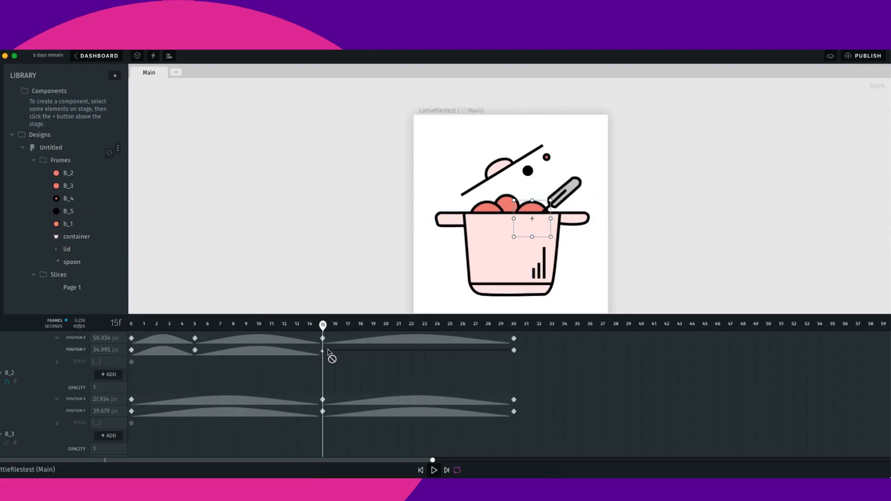
pyautogui.moveTo(533, 212); pyautogui.dragTo(538, 201)
pyautogui.scroll(-2, 266, 407)
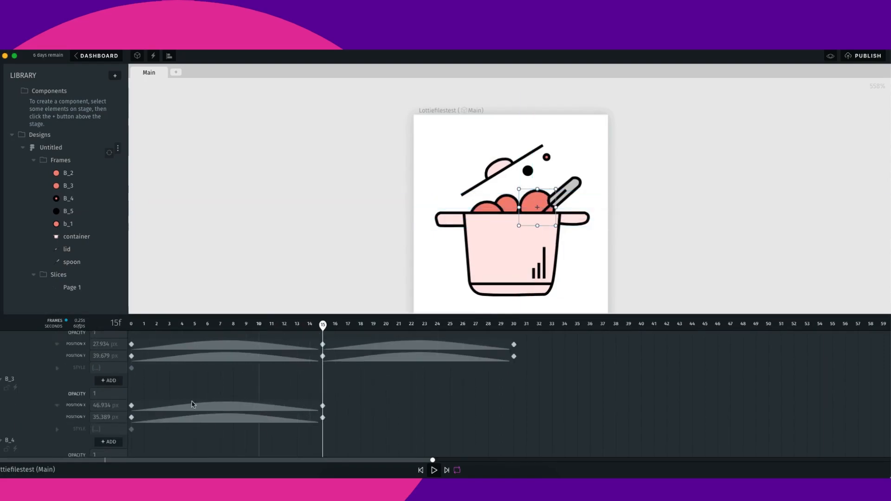
pyautogui.moveTo(536, 201); pyautogui.dragTo(534, 211)
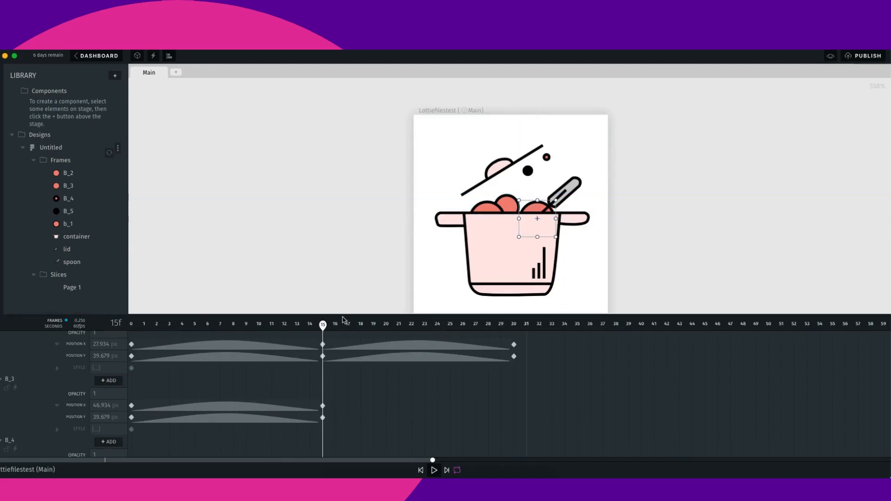
# - At frame 30, move the B_3 bubble slightly up and play back the animation
pyautogui.moveTo(327, 328); pyautogui.dragTo(514, 325)
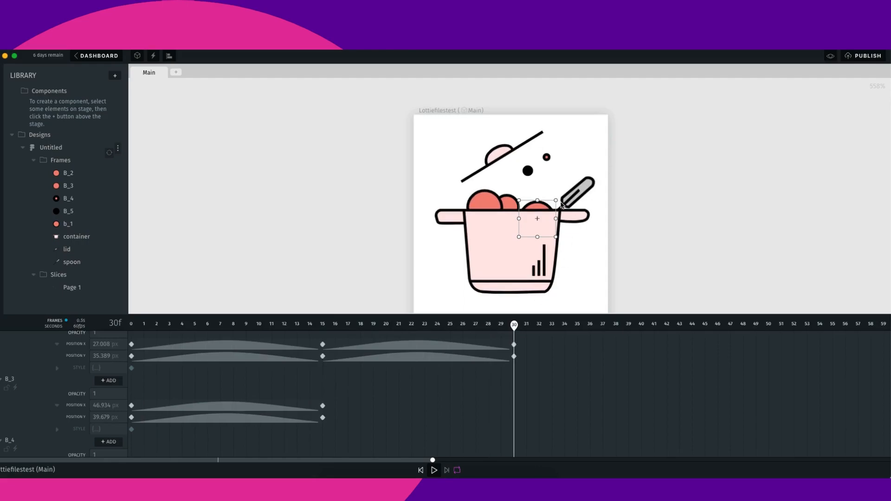
pyautogui.moveTo(542, 210)
pyautogui.mouseDown()
pyautogui.moveTo(550, 206)
pyautogui.moveTo(541, 206)
pyautogui.mouseUp()
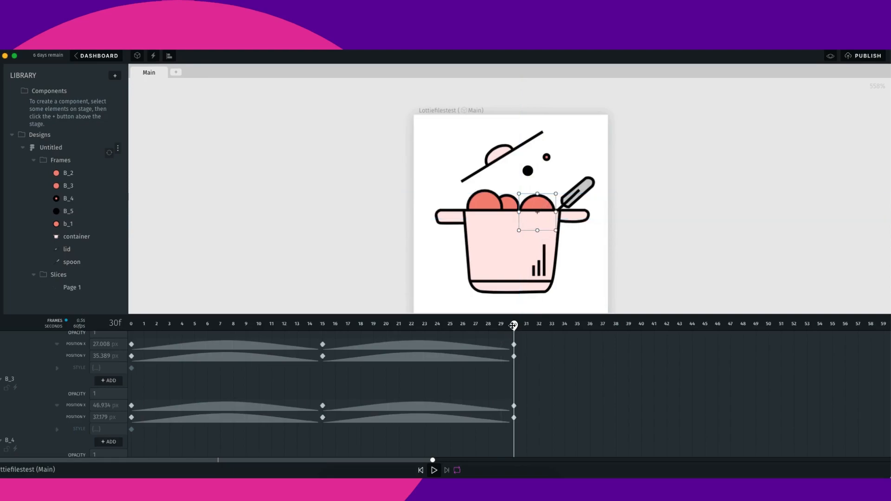
pyautogui.click(434, 470)
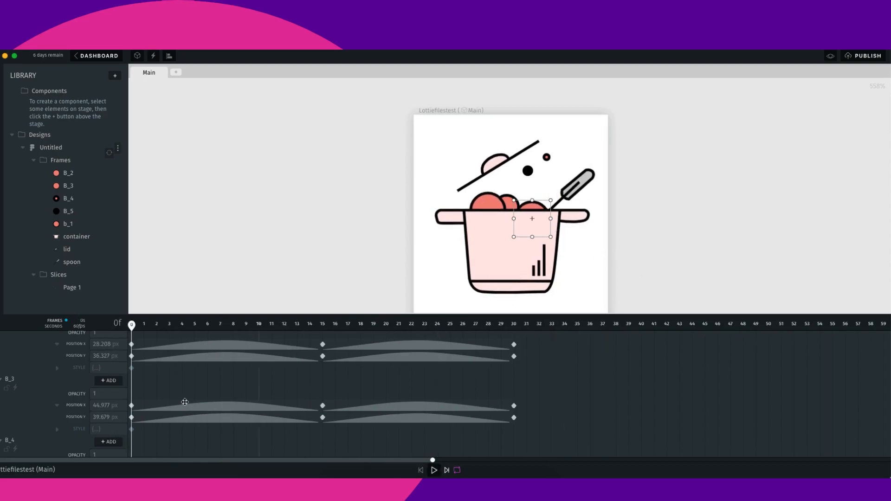
# - Expand b_1's properties and, at frame 15, move the b_1 bubble down to keyframe it
pyautogui.scroll(-2, 29, 433)
pyautogui.scroll(3, 23, 393)
pyautogui.click(7, 411)
pyautogui.scroll(-2, 33, 426)
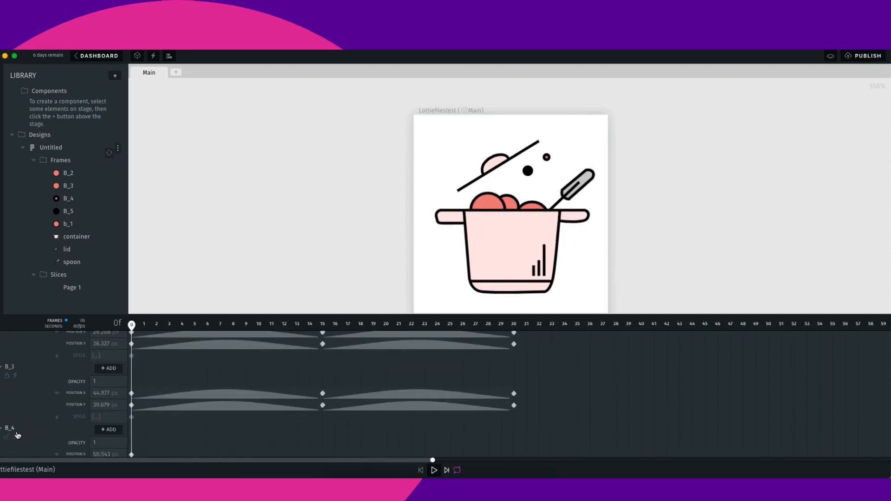
pyautogui.click(24, 432)
pyautogui.click(511, 204)
pyautogui.moveTo(514, 203); pyautogui.dragTo(518, 209)
pyautogui.scroll(1, 157, 388)
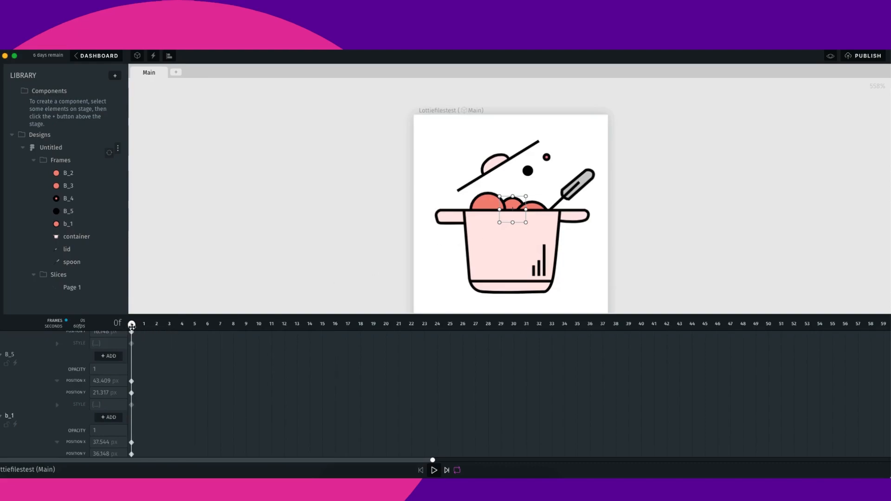
pyautogui.click(297, 328)
pyautogui.moveTo(298, 331); pyautogui.dragTo(319, 334)
pyautogui.moveTo(514, 208); pyautogui.dragTo(516, 212)
# - At frame 30, move the b_1 bubble up and play back the animation
pyautogui.moveTo(322, 324); pyautogui.dragTo(510, 334)
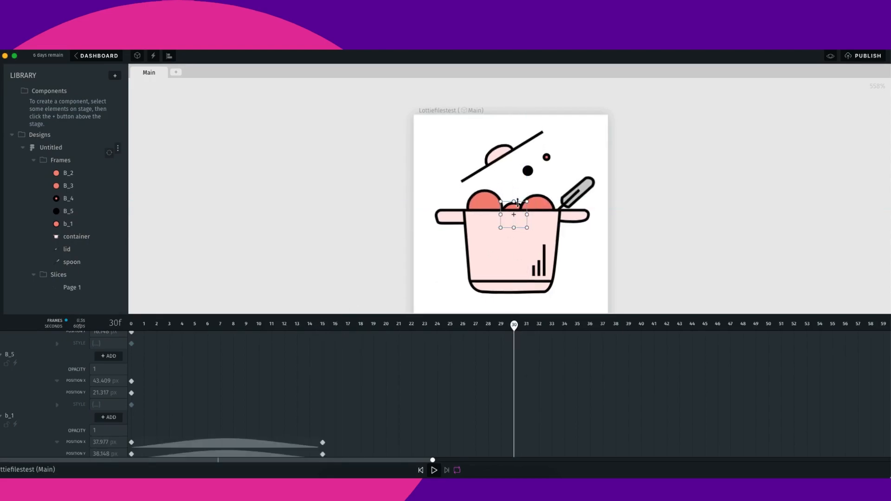
pyautogui.moveTo(514, 211); pyautogui.dragTo(512, 201)
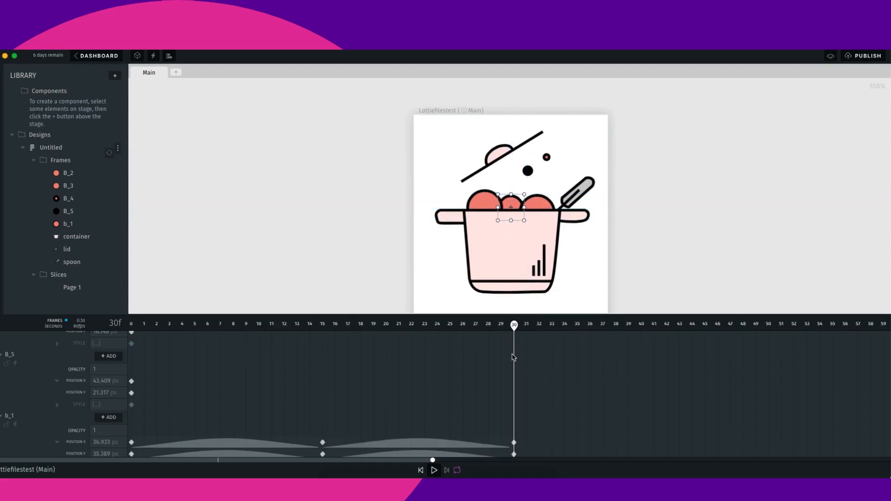
pyautogui.click(433, 470)
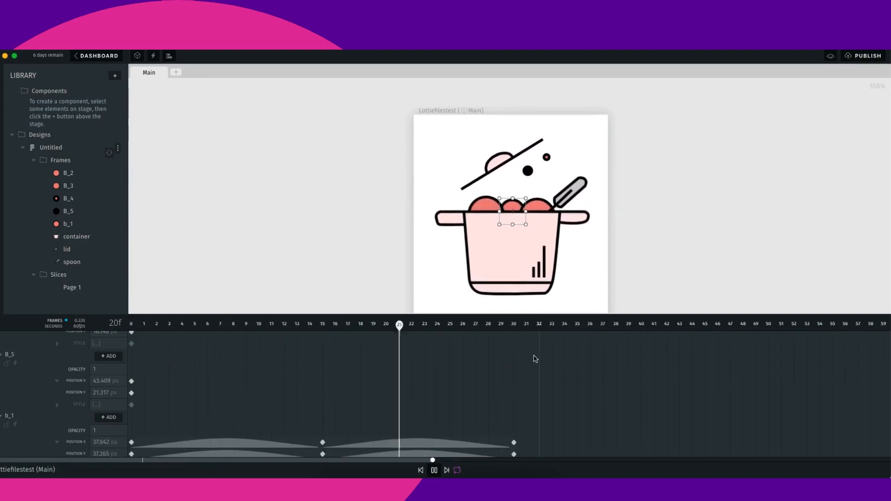
pyautogui.press('space')
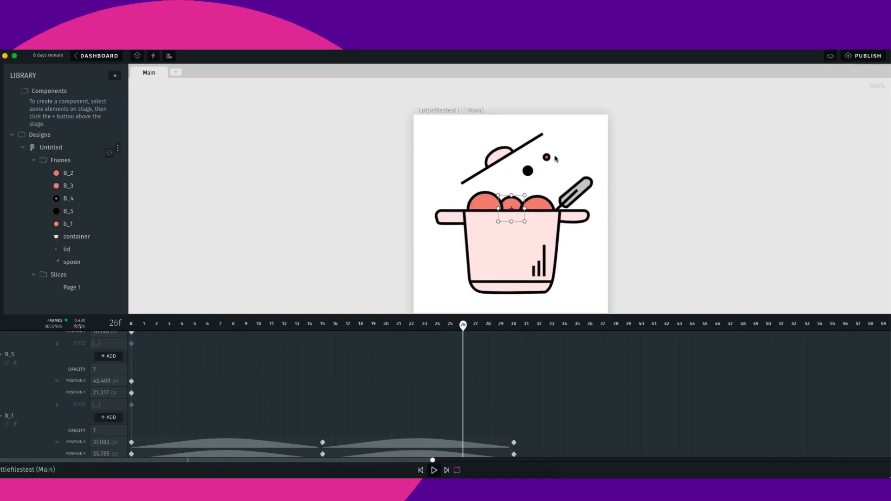
# - Select the B_4 bubble and, at frame 15, move it down and right to keyframe it
pyautogui.scroll(-1, 42, 420)
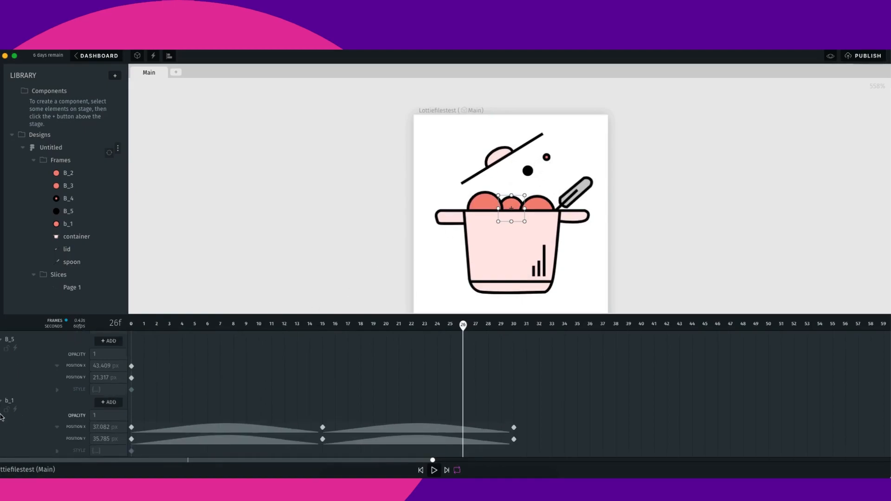
pyautogui.click(7, 348)
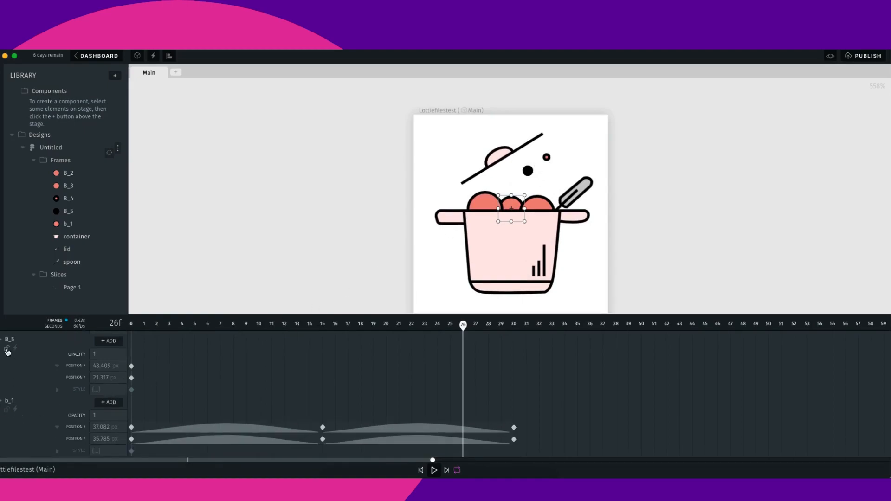
pyautogui.click(9, 411)
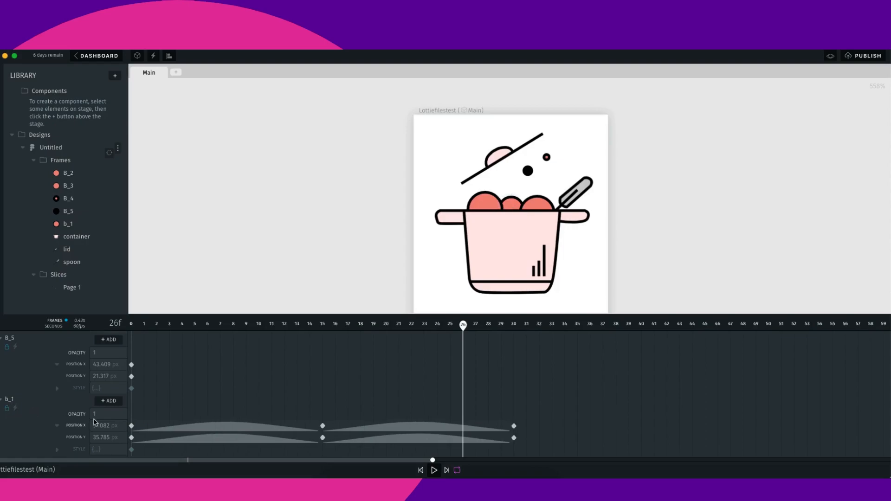
pyautogui.scroll(-5, 38, 416)
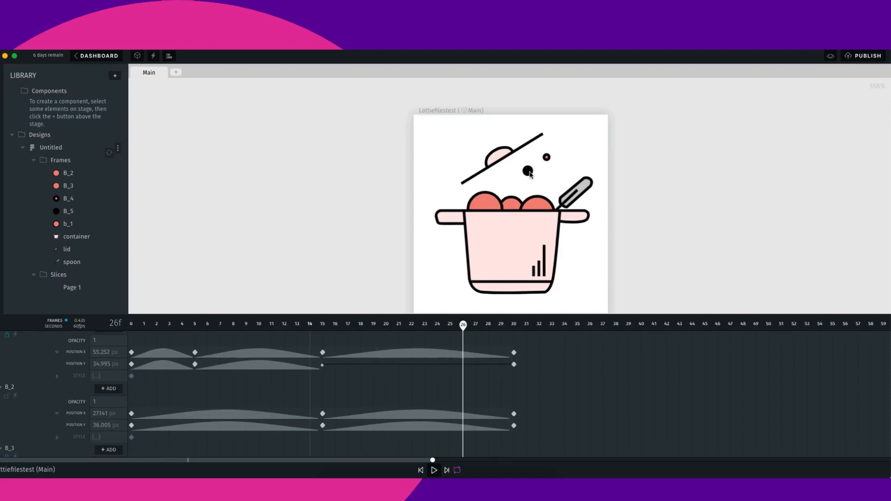
pyautogui.scroll(-1, 18, 436)
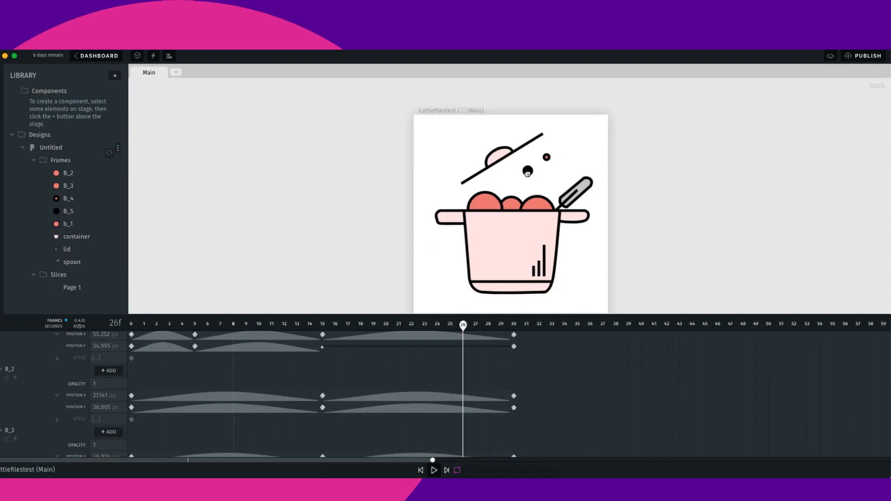
pyautogui.click(547, 158)
pyautogui.scroll(-1, 65, 405)
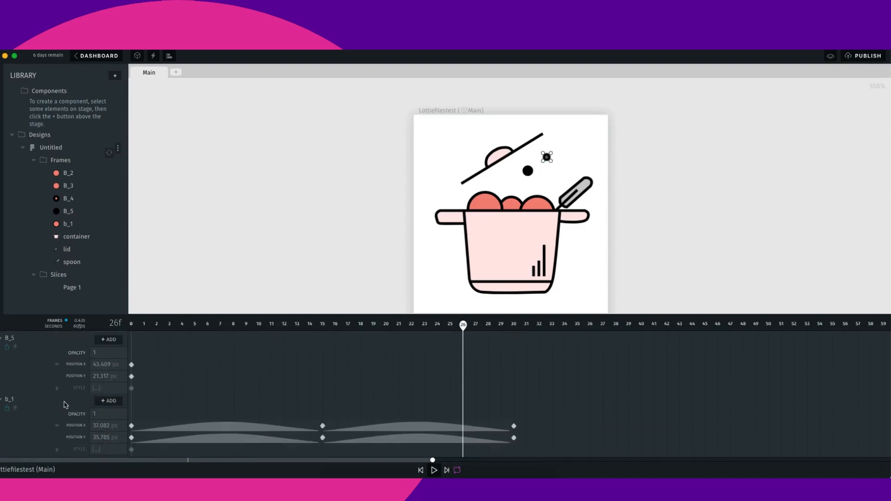
pyautogui.scroll(2, 108, 403)
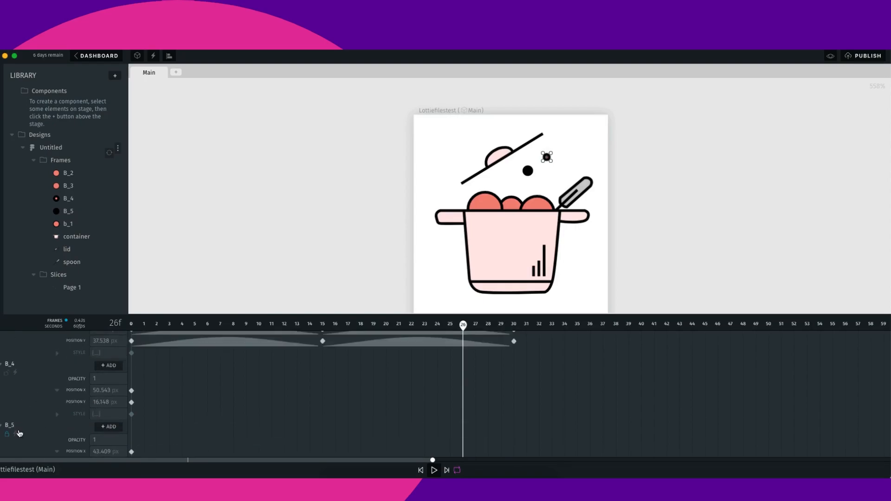
pyautogui.moveTo(463, 325); pyautogui.dragTo(98, 369)
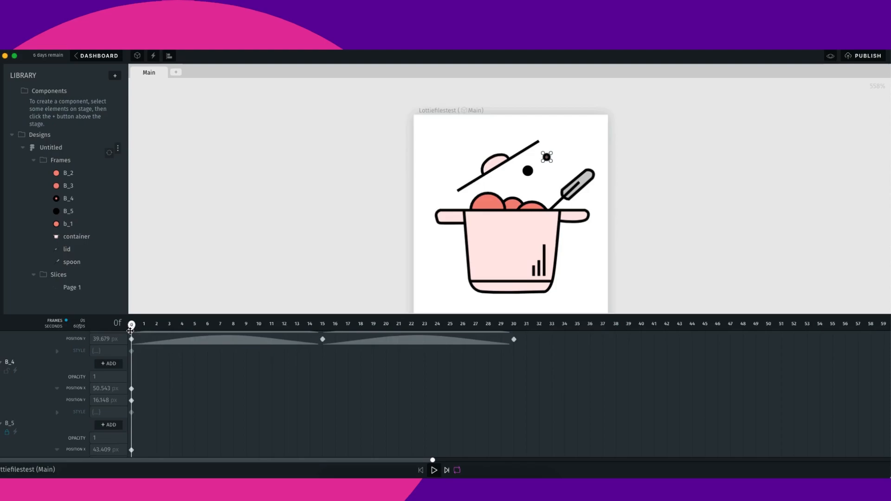
pyautogui.moveTo(131, 326); pyautogui.dragTo(323, 325)
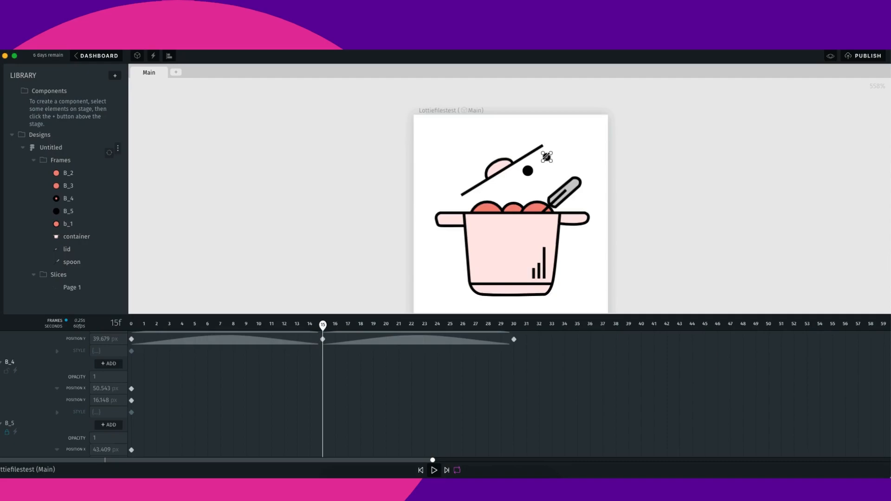
pyautogui.click(571, 157)
pyautogui.moveTo(548, 158)
pyautogui.mouseDown()
pyautogui.moveTo(578, 167)
pyautogui.moveTo(553, 166)
pyautogui.mouseUp()
# - At frame 30, move the B_4 bubble up and left
pyautogui.moveTo(322, 325); pyautogui.dragTo(335, 324)
pyautogui.moveTo(393, 332); pyautogui.dragTo(517, 339)
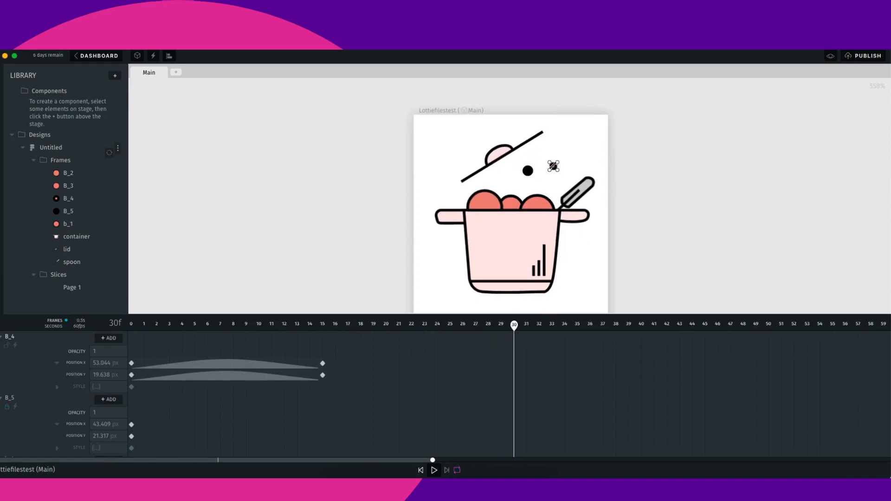
pyautogui.moveTo(554, 166)
pyautogui.mouseDown()
pyautogui.moveTo(549, 139)
pyautogui.moveTo(541, 162)
pyautogui.mouseUp()
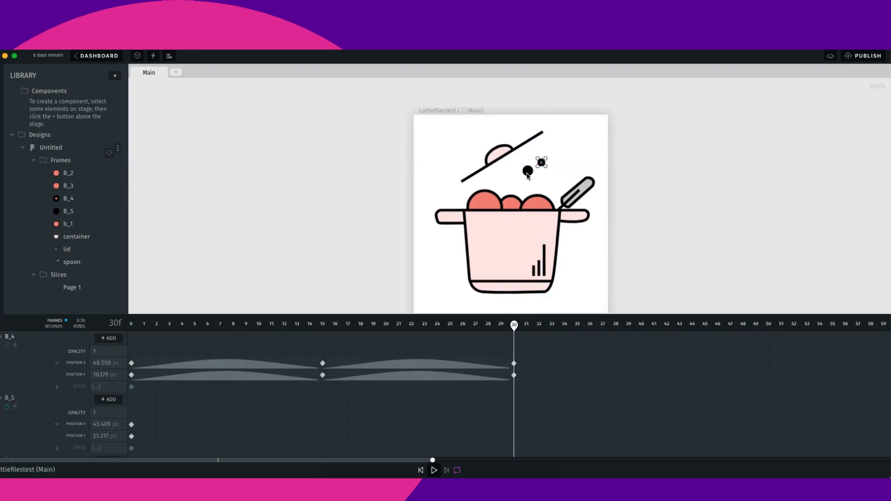
# - Scroll through the timeline to review the keyframed tracks of every layer
pyautogui.scroll(-1, 45, 403)
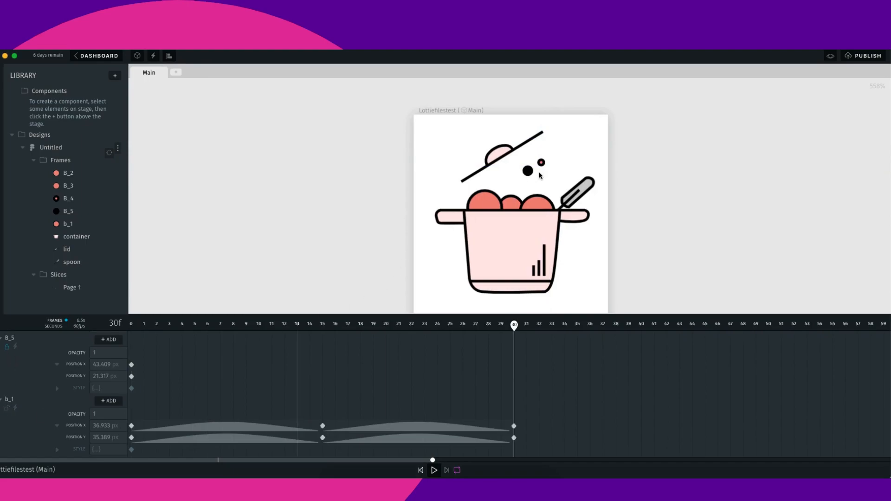
pyautogui.scroll(1, 4, 407)
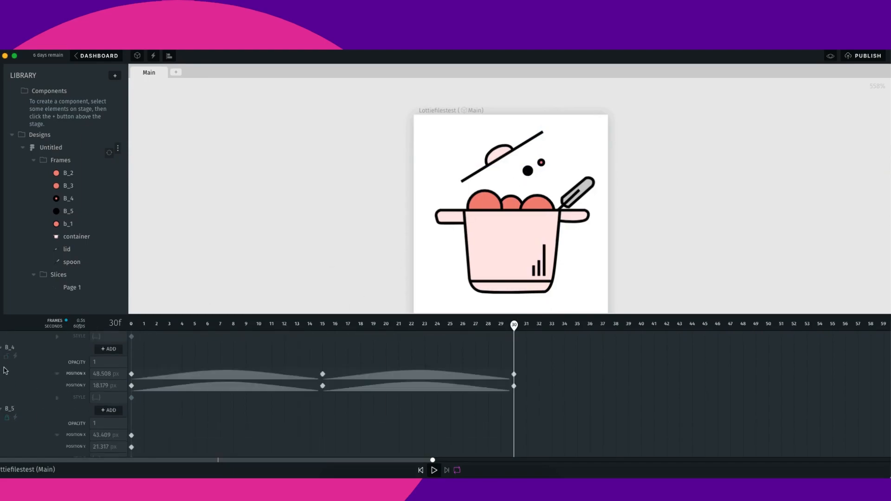
pyautogui.scroll(2, 14, 367)
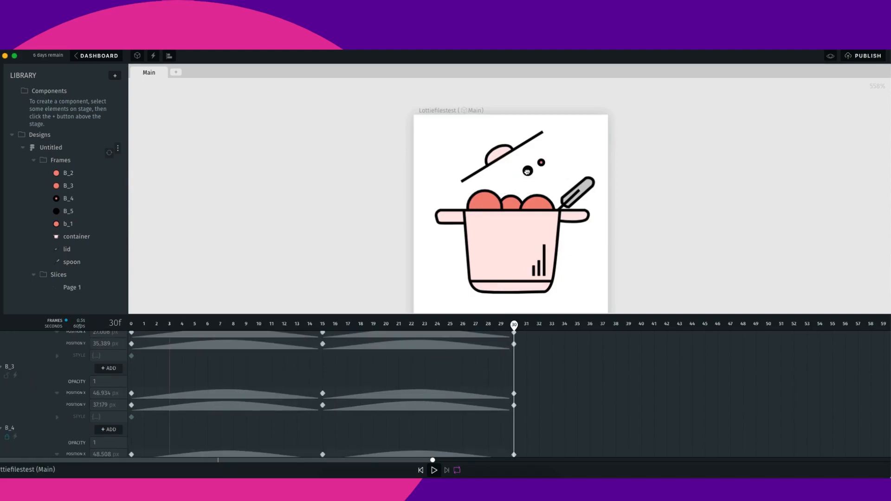
pyautogui.scroll(3, 24, 397)
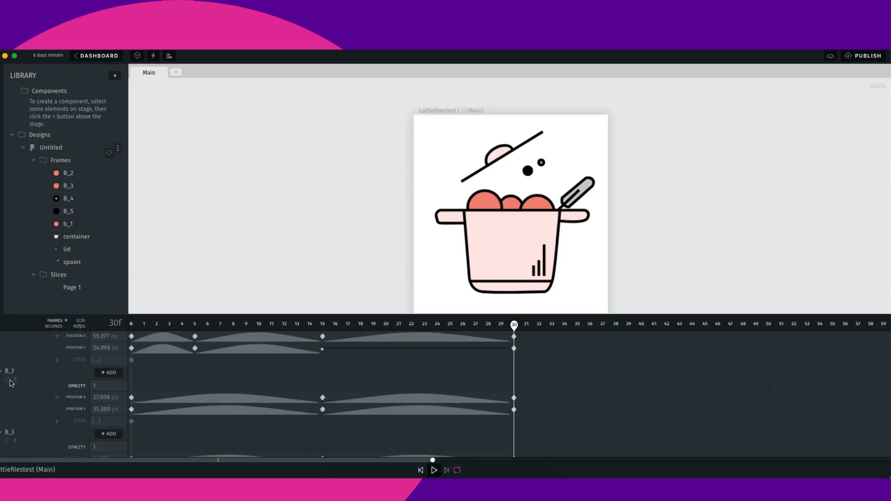
pyautogui.scroll(-1, 10, 381)
pyautogui.scroll(-5, 11, 378)
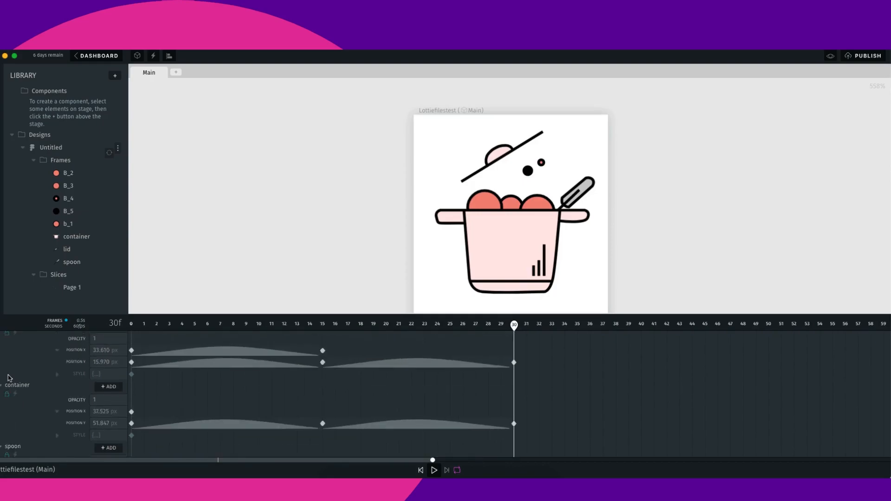
pyautogui.scroll(-5, 28, 402)
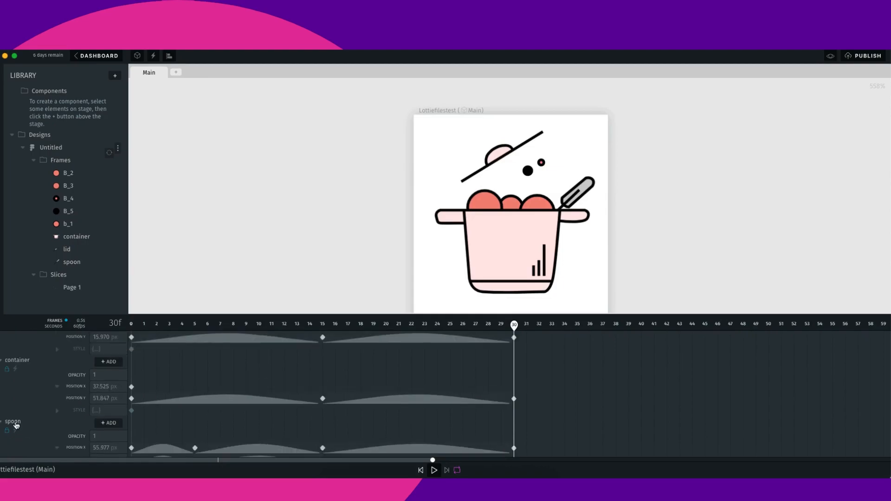
pyautogui.scroll(-5, 16, 433)
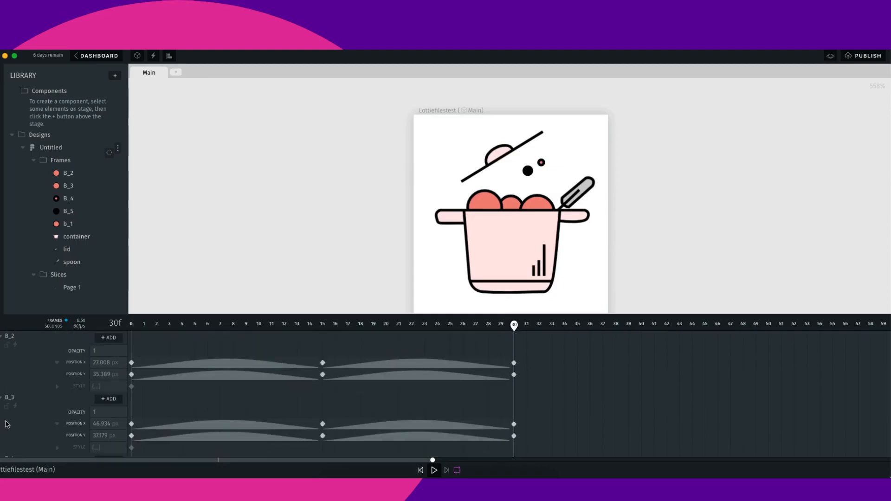
pyautogui.scroll(-1, 13, 435)
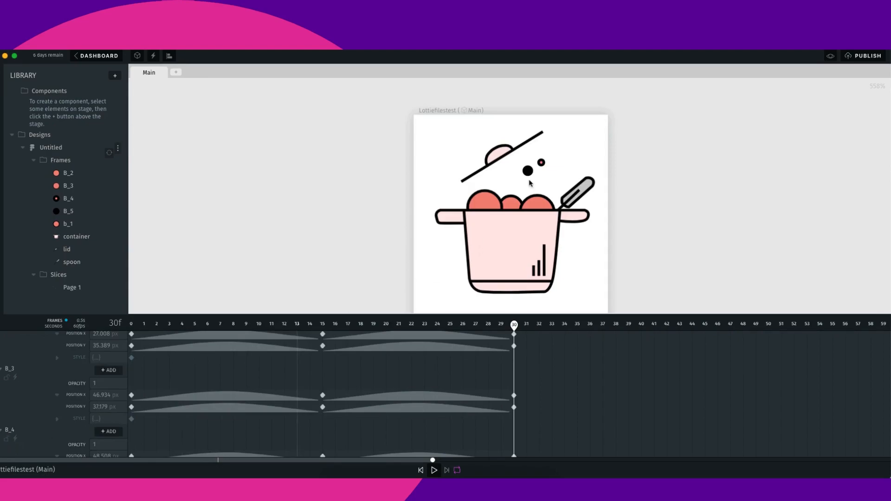
pyautogui.scroll(-6, 18, 408)
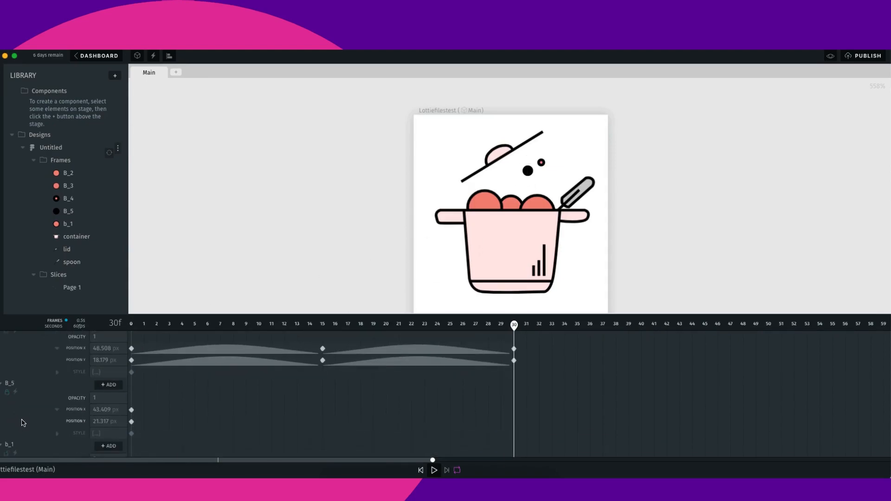
pyautogui.scroll(1, 5, 414)
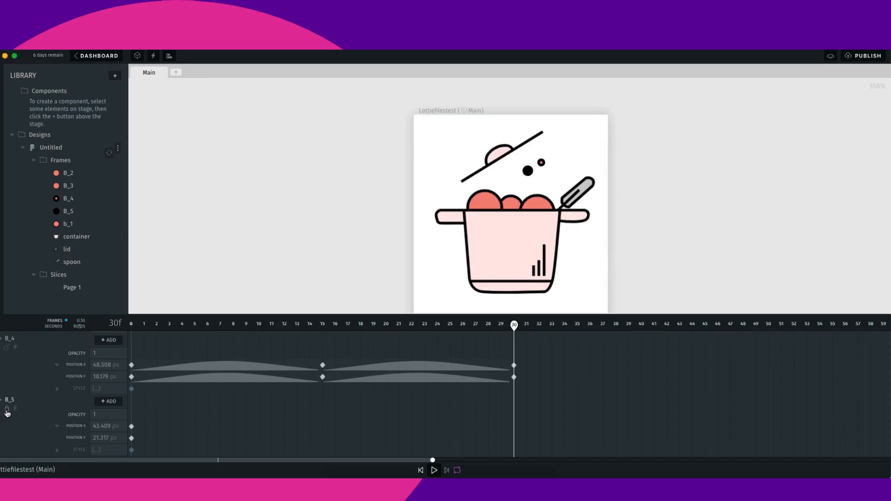
pyautogui.click(528, 171)
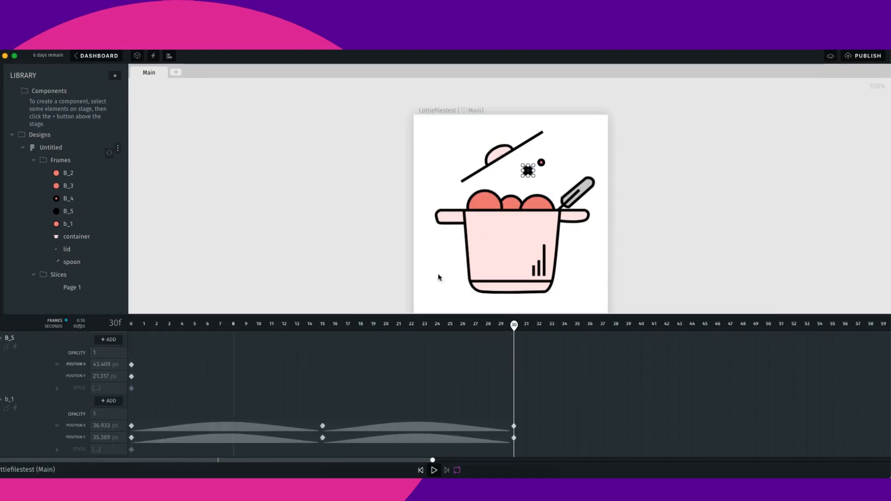
pyautogui.moveTo(529, 172); pyautogui.dragTo(519, 175)
pyautogui.scroll(1, 496, 332)
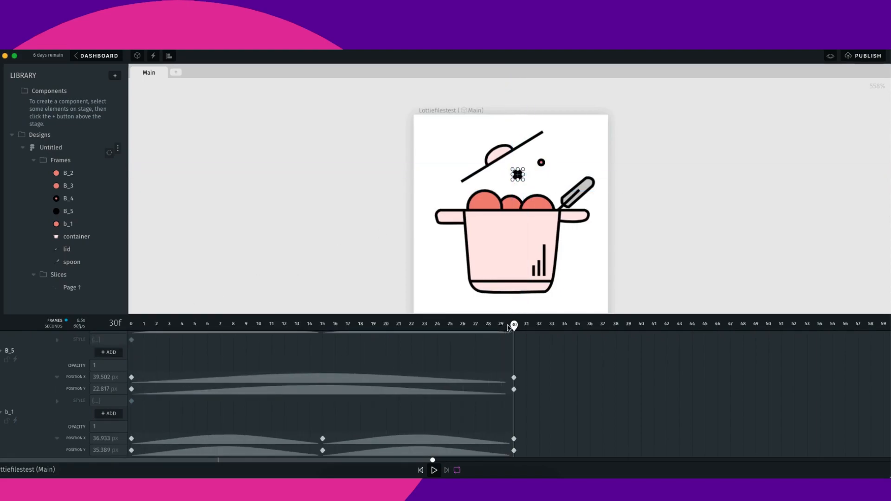
pyautogui.moveTo(518, 335); pyautogui.dragTo(121, 359)
pyautogui.press('super+z')
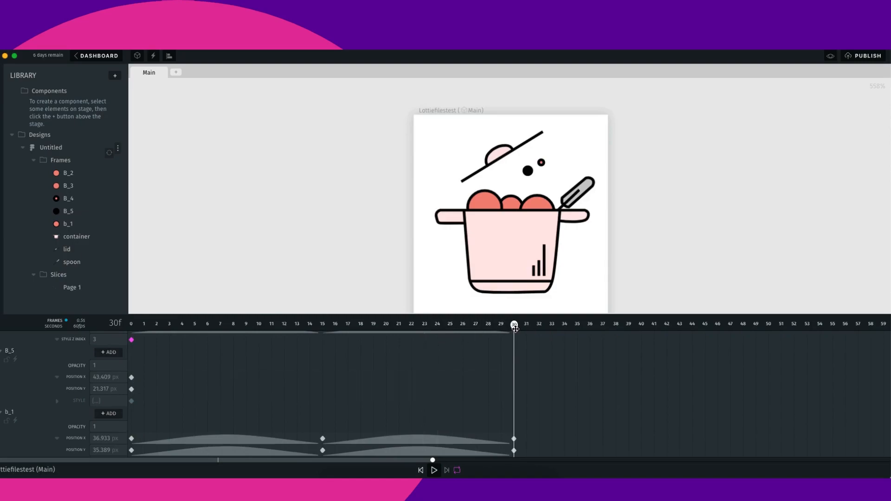
pyautogui.press('super+z')
# - Keyframe the B_5 bubble lower at frame 30 and higher at frame 15
pyautogui.moveTo(527, 171); pyautogui.dragTo(534, 212)
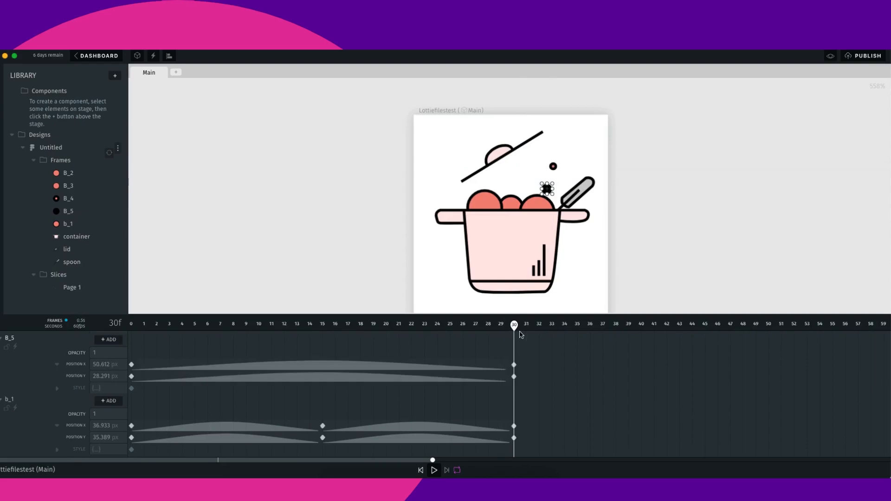
pyautogui.moveTo(501, 329); pyautogui.dragTo(323, 327)
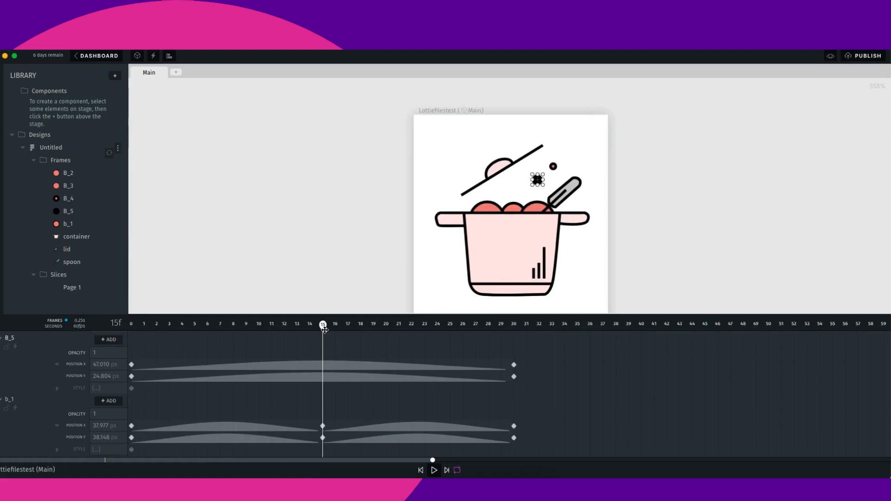
pyautogui.click(598, 152)
pyautogui.moveTo(537, 181); pyautogui.dragTo(536, 170)
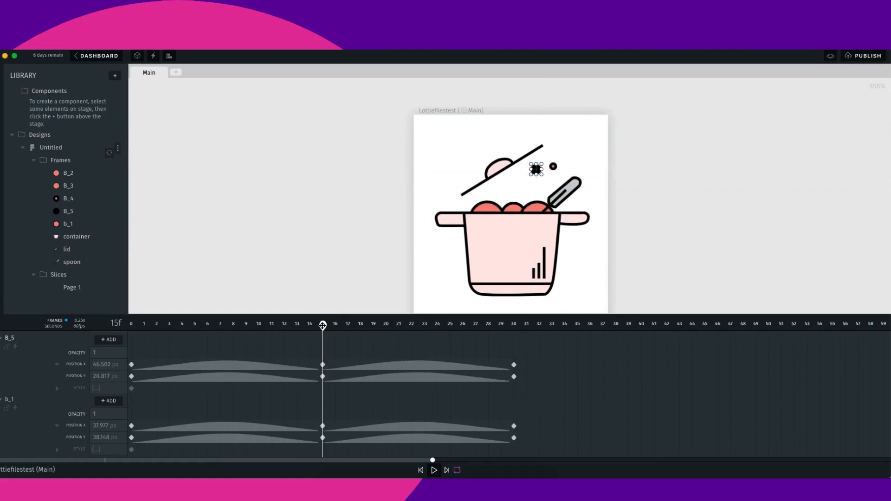
# - Delete the B_5 bubble's frame-30 position keyframes and re-keyframe it slightly higher at frame 30
pyautogui.moveTo(325, 325); pyautogui.dragTo(530, 340)
pyautogui.click(636, 149)
pyautogui.moveTo(547, 190); pyautogui.dragTo(542, 157)
pyautogui.moveTo(527, 324); pyautogui.dragTo(513, 324)
pyautogui.moveTo(542, 407); pyautogui.dragTo(521, 348)
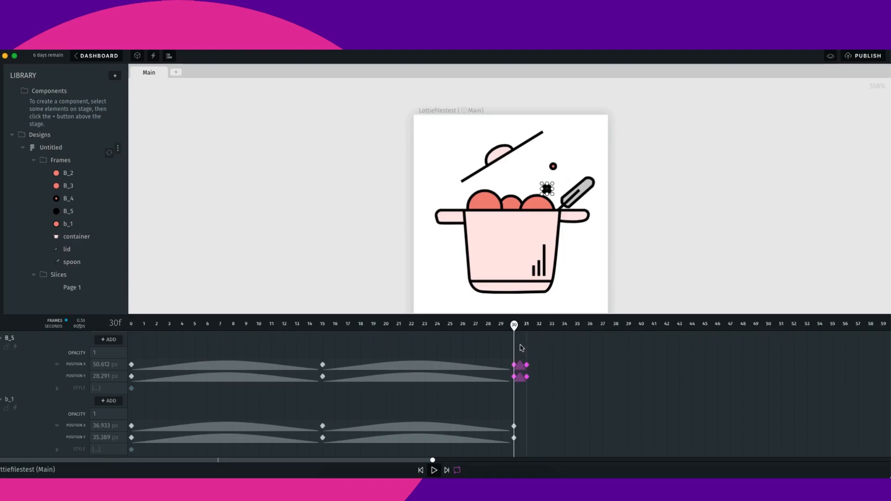
pyautogui.press('Delete')
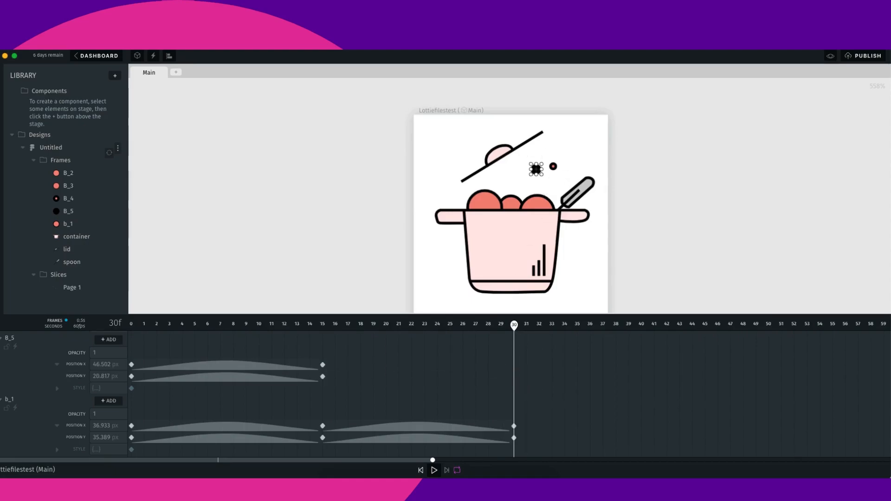
pyautogui.moveTo(537, 169); pyautogui.dragTo(536, 162)
pyautogui.click(595, 165)
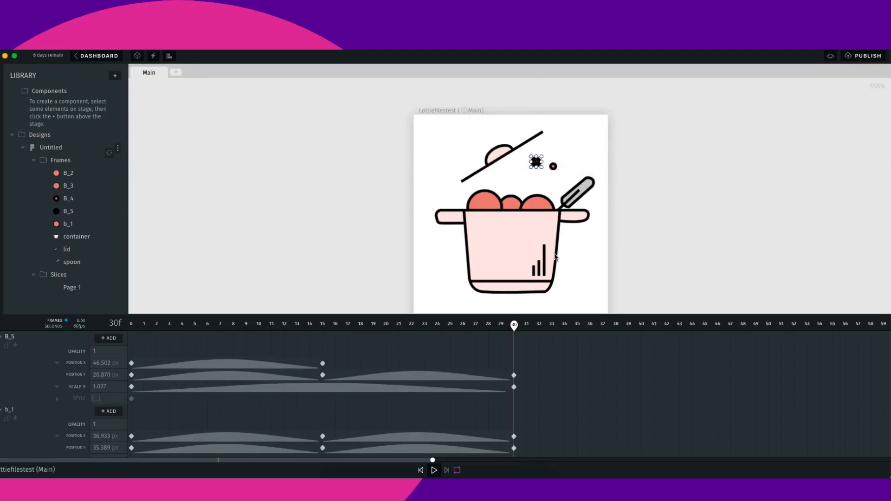
# - Play back the animation from the start to preview the bubble motion
pyautogui.press('space')
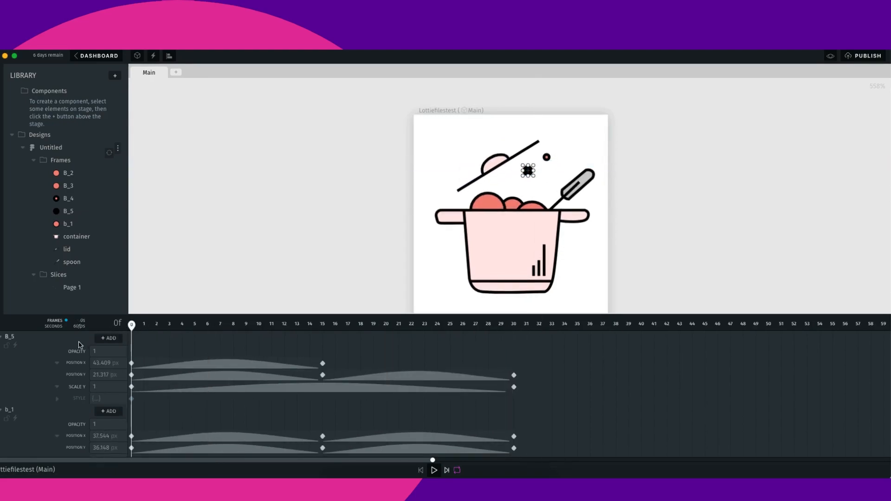
pyautogui.click(663, 195)
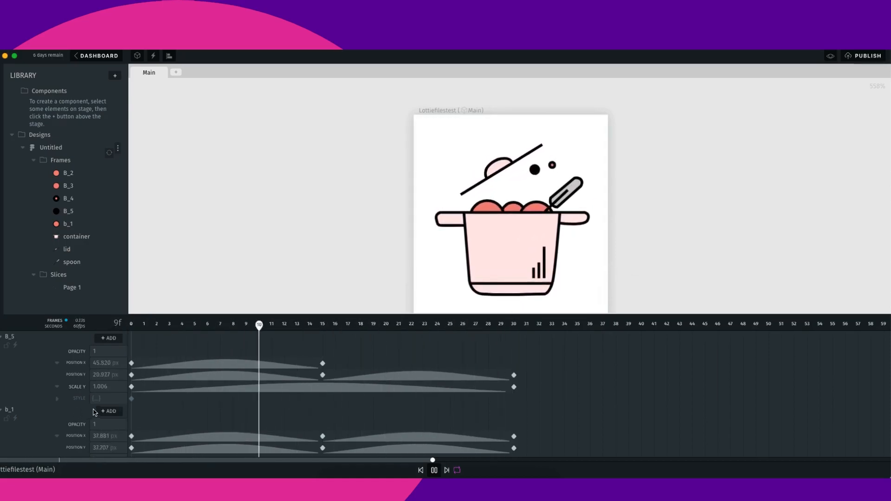
pyautogui.press('space')
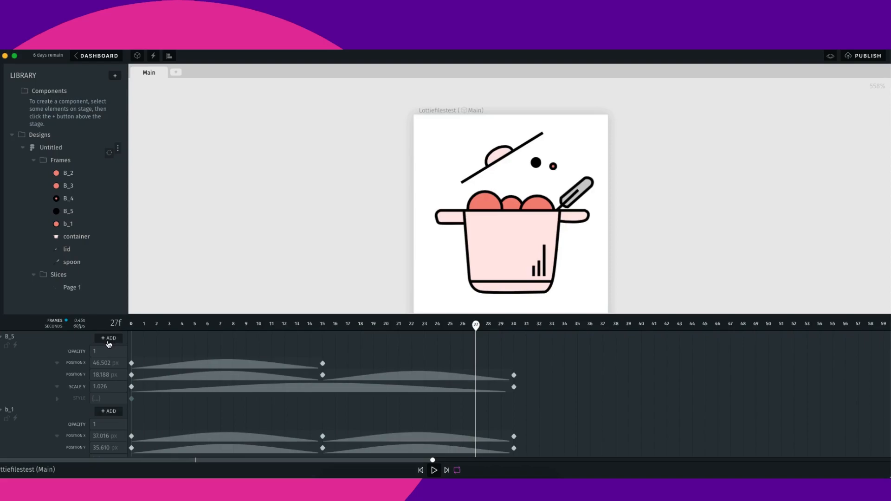
# - At frame 0, add a Rotation Y property to the lid layer
pyautogui.scroll(-5, 178, 402)
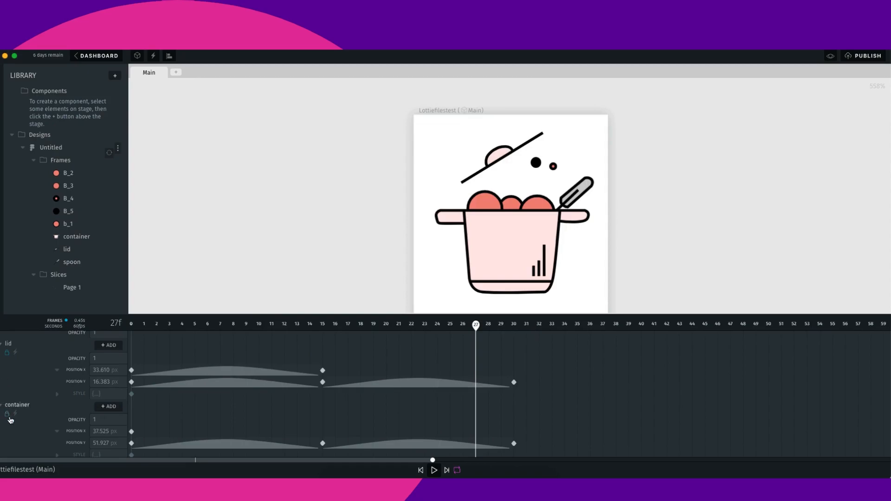
pyautogui.click(6, 353)
pyautogui.moveTo(474, 324); pyautogui.dragTo(126, 365)
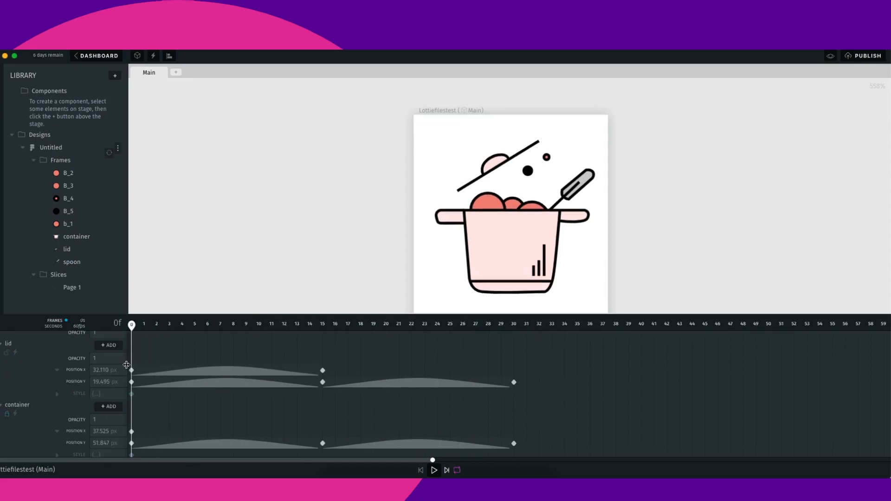
pyautogui.click(116, 346)
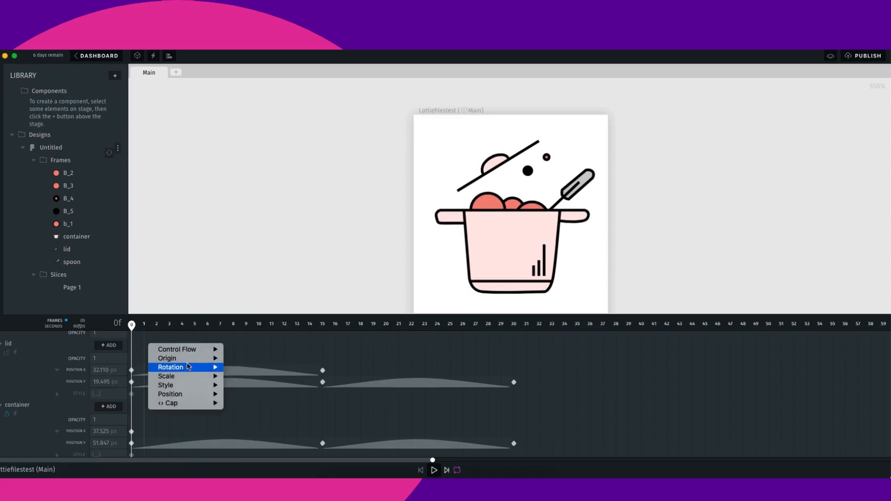
pyautogui.moveTo(190, 361)
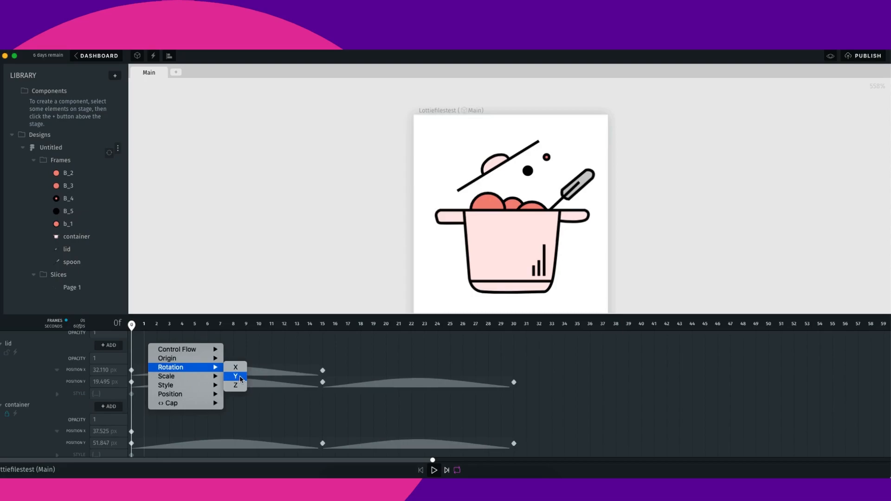
pyautogui.click(241, 377)
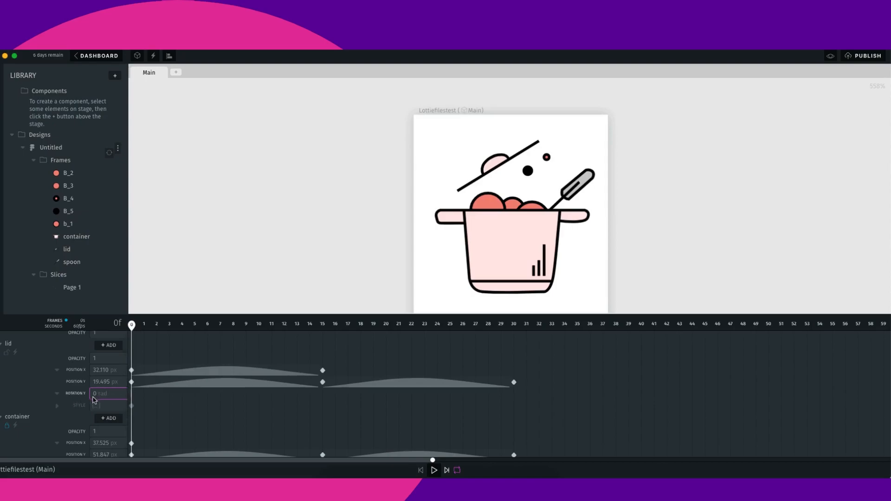
# - Adjust the lid's Rotation Y with its value slider
pyautogui.click(95, 394)
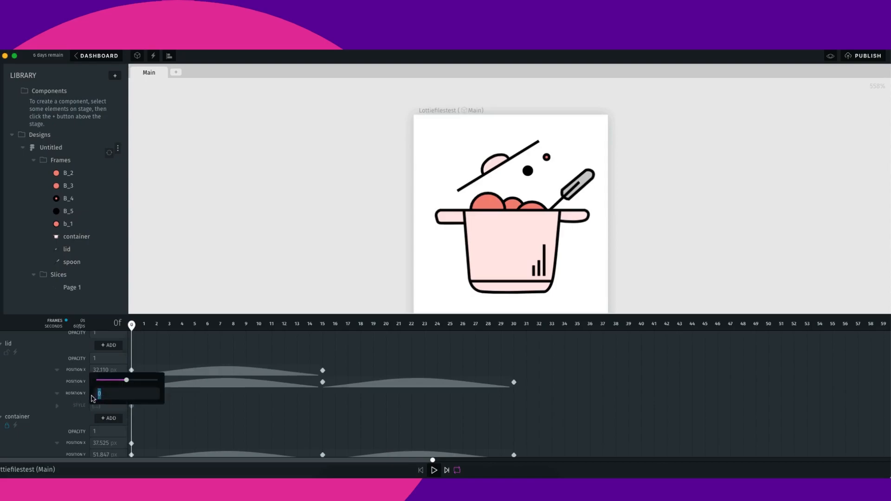
pyautogui.moveTo(126, 380)
pyautogui.mouseDown()
pyautogui.moveTo(111, 382)
pyautogui.moveTo(134, 385)
pyautogui.mouseUp()
pyautogui.moveTo(131, 383); pyautogui.dragTo(132, 384)
pyautogui.click(199, 352)
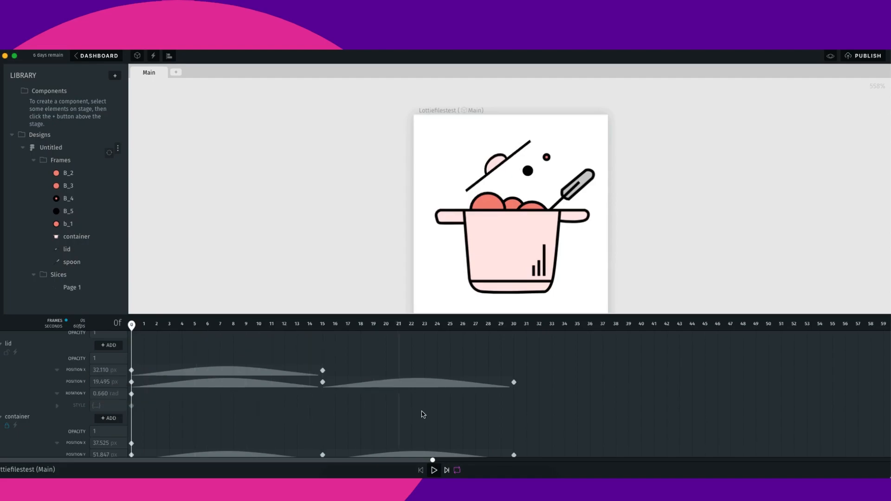
# - Undo the lid's rotation changes step by step
pyautogui.press('super+z')
pyautogui.press('super+z')
pyautogui.press('super+z')
pyautogui.press('super+z')
pyautogui.press('super+z')
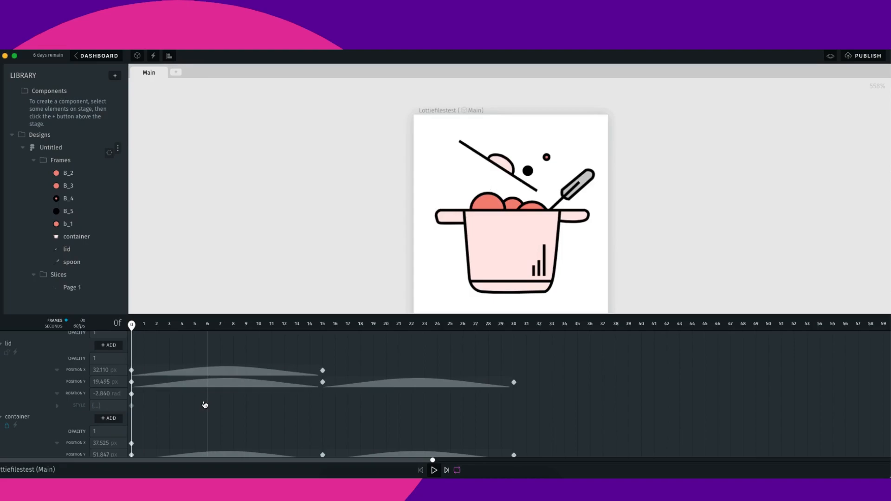
pyautogui.press('super+shift+z')
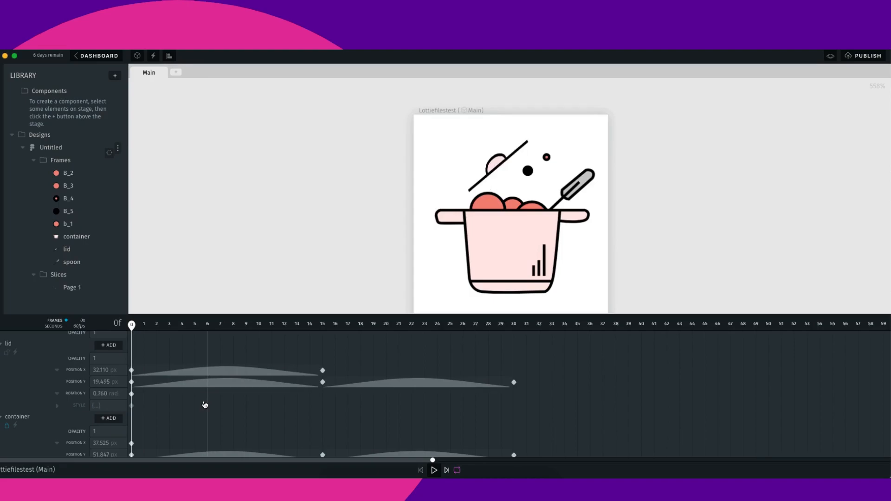
pyautogui.press('super+z')
pyautogui.press('super+z')
pyautogui.press('super+z')
pyautogui.press('super+z')
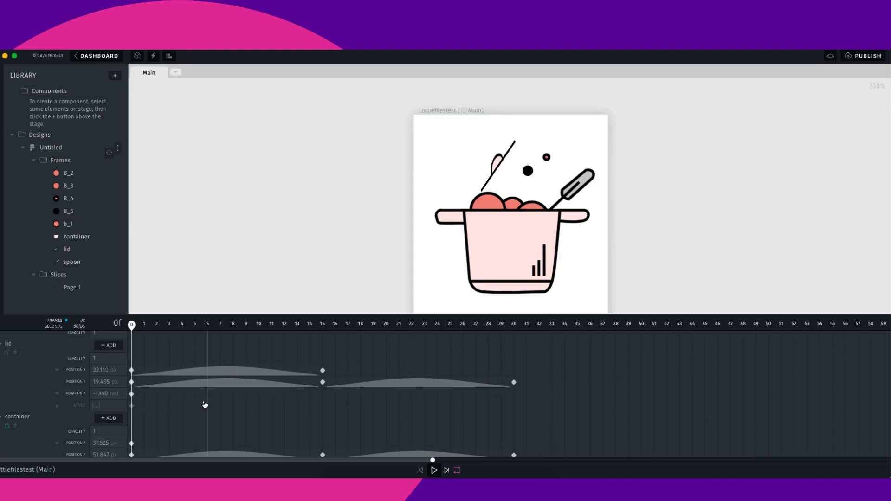
pyautogui.press('super+z')
pyautogui.press('super+z')
pyautogui.press('super+z')
pyautogui.press('super+z')
pyautogui.press('super+z')
pyautogui.press('super+z')
pyautogui.press('super+z')
pyautogui.press('super+z')
pyautogui.press('super+z')
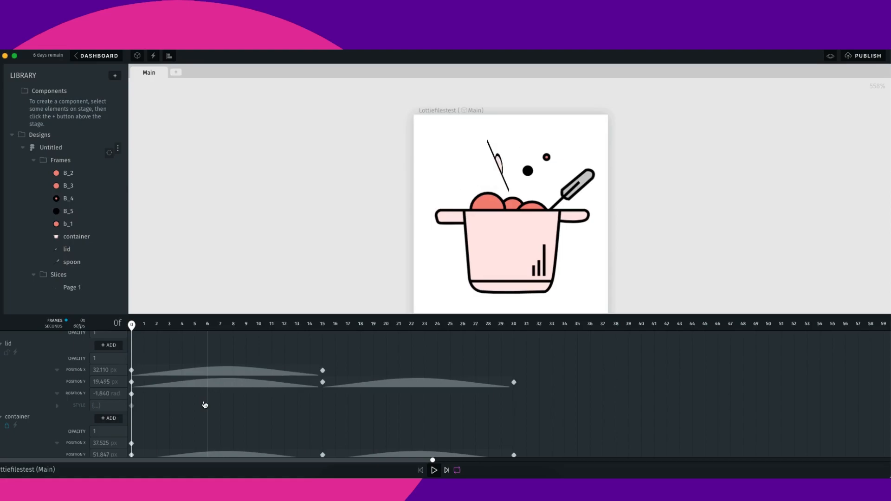
pyautogui.press('super+z')
pyautogui.press('super+z')
pyautogui.press('super+z')
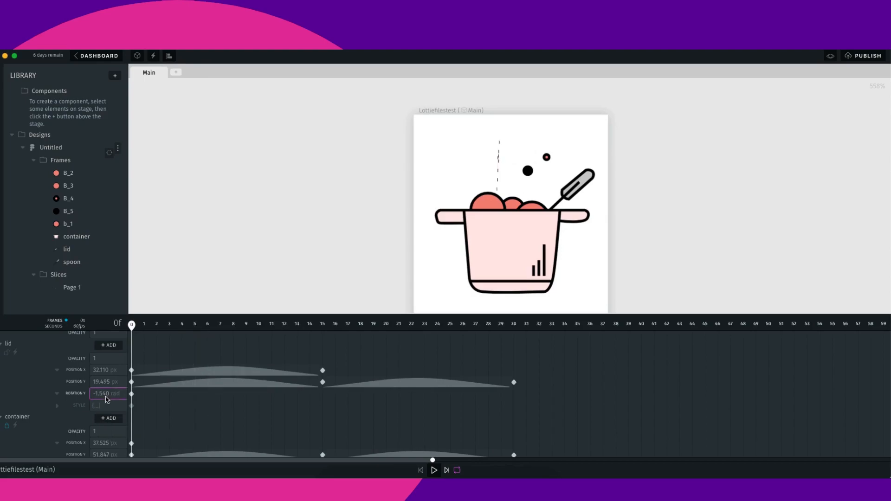
# - Set the lid's Rotation Y to 0 rad at frame 0
pyautogui.click(108, 398)
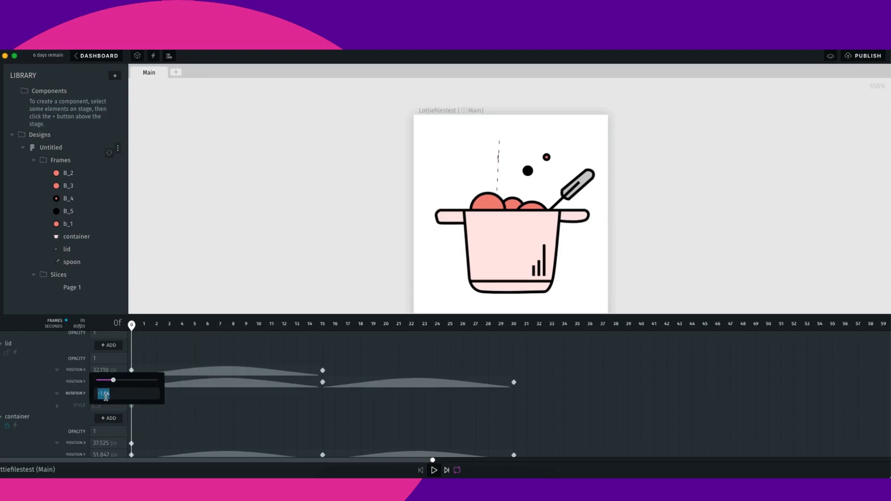
pyautogui.write('0')
pyautogui.press('Tab')
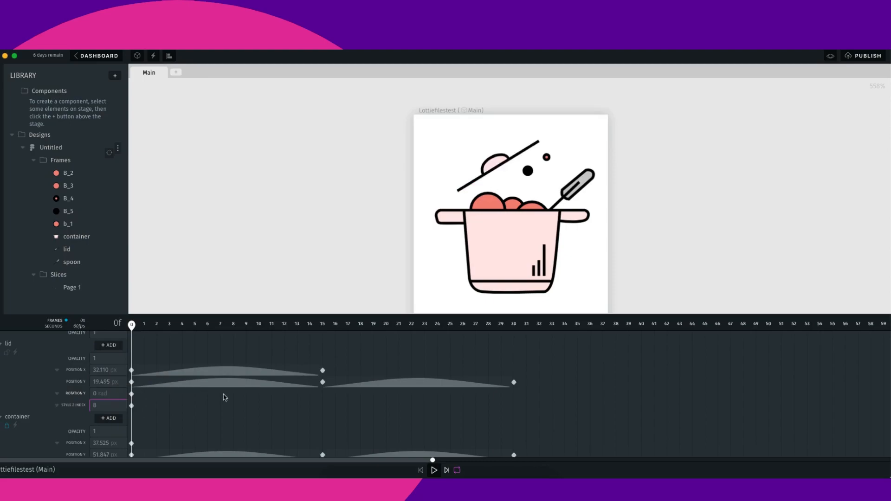
# - Play the animation and try to save the project, dismissing the save notice
pyautogui.click(434, 470)
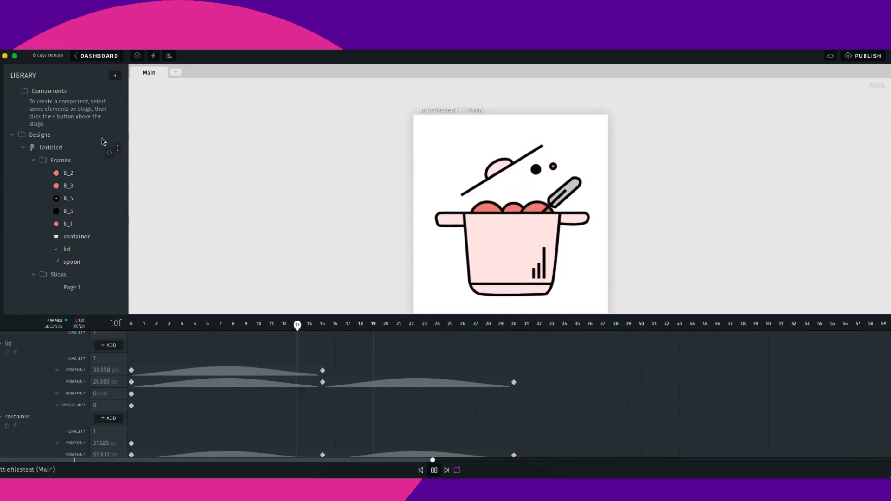
pyautogui.hotkey('ctrl', 's')
pyautogui.hotkey('ctrl', 's')
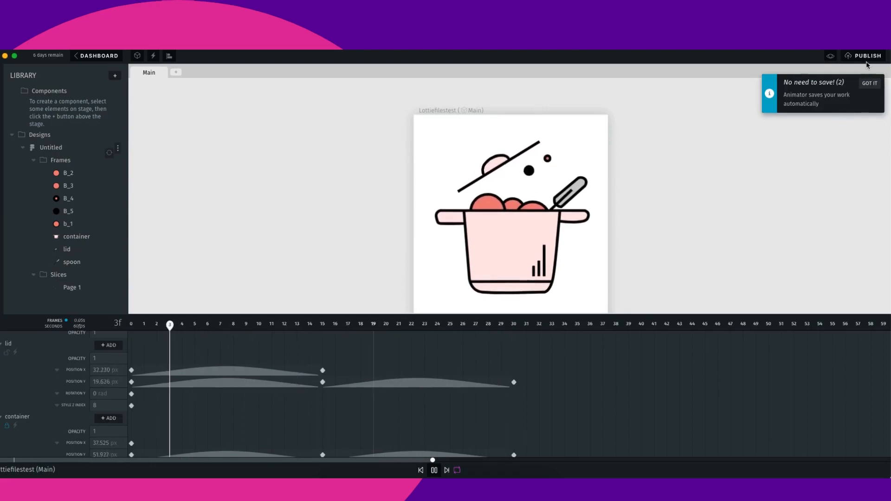
pyautogui.click(870, 83)
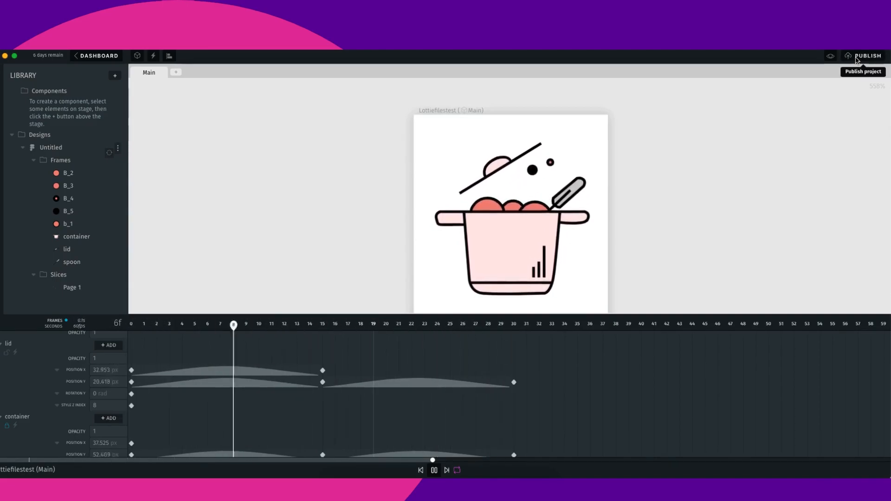
# - Publish the project with the Public privacy setting
pyautogui.click(857, 60)
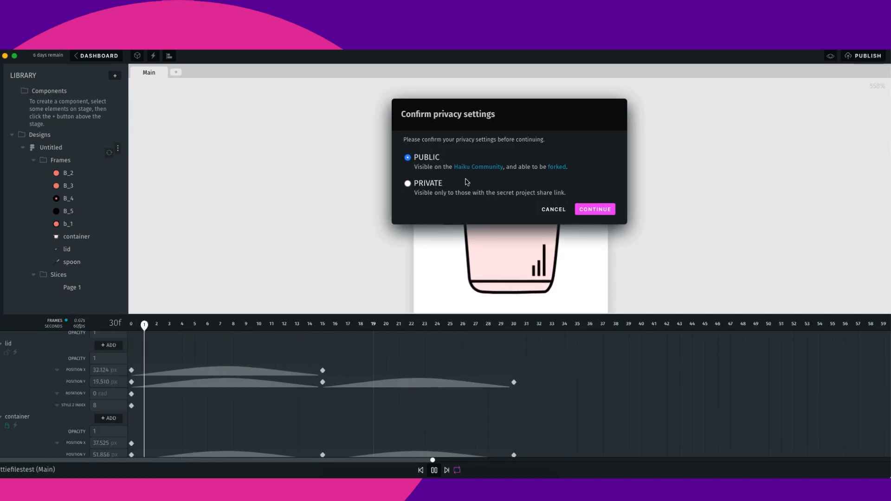
pyautogui.click(595, 209)
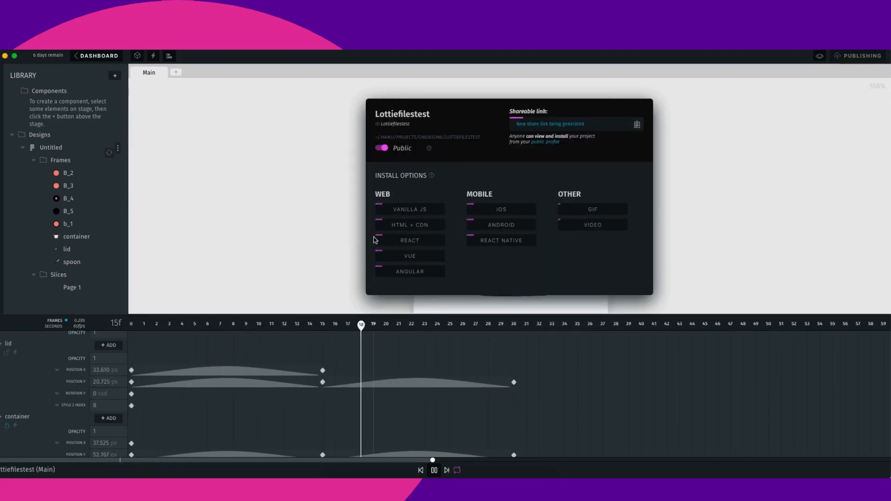
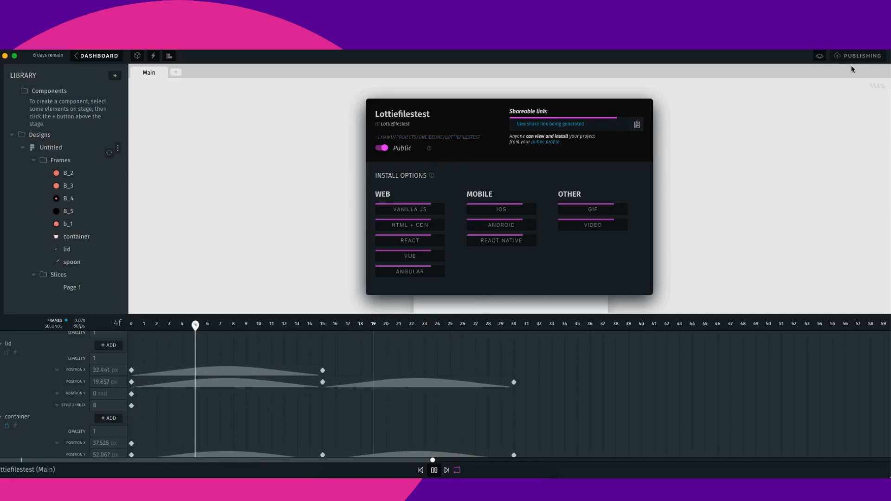
# - Toggle the preview mode and close the publish dialog
pyautogui.click(820, 56)
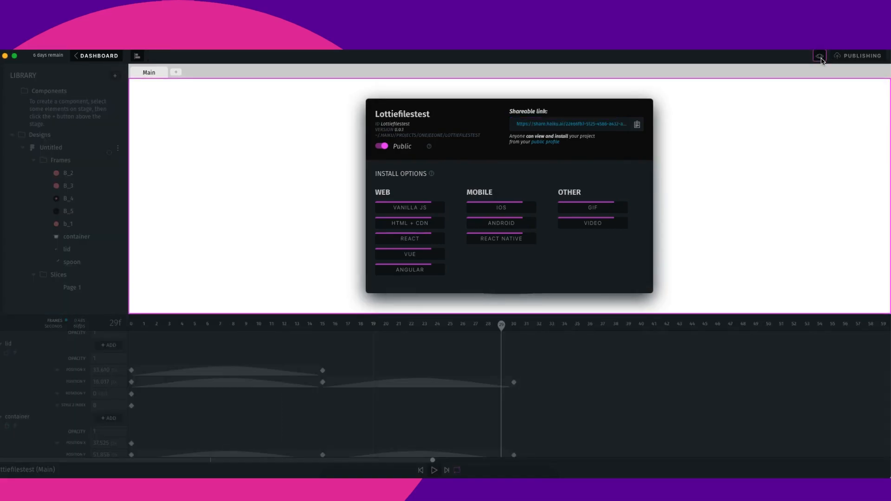
pyautogui.click(820, 58)
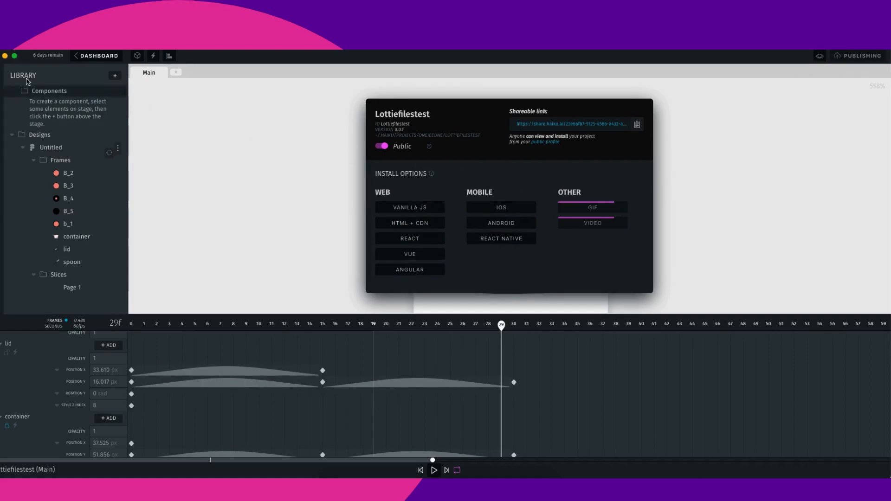
pyautogui.click(226, 157)
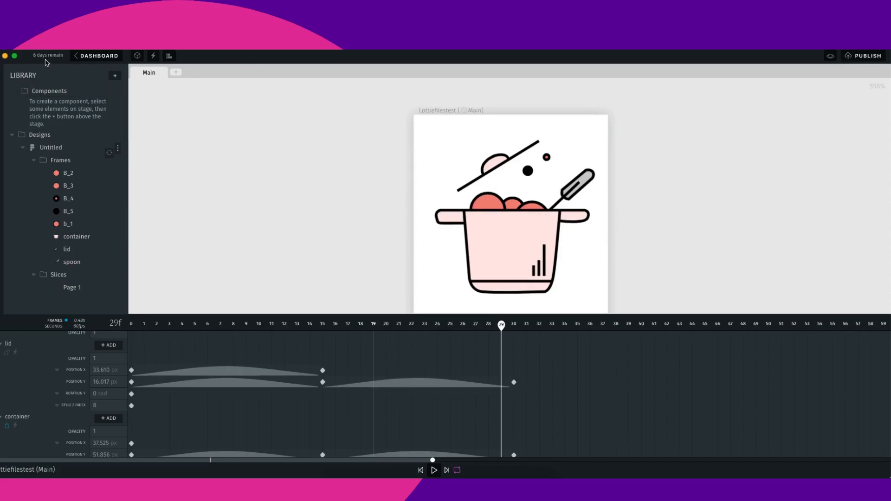
pyautogui.click(45, 41)
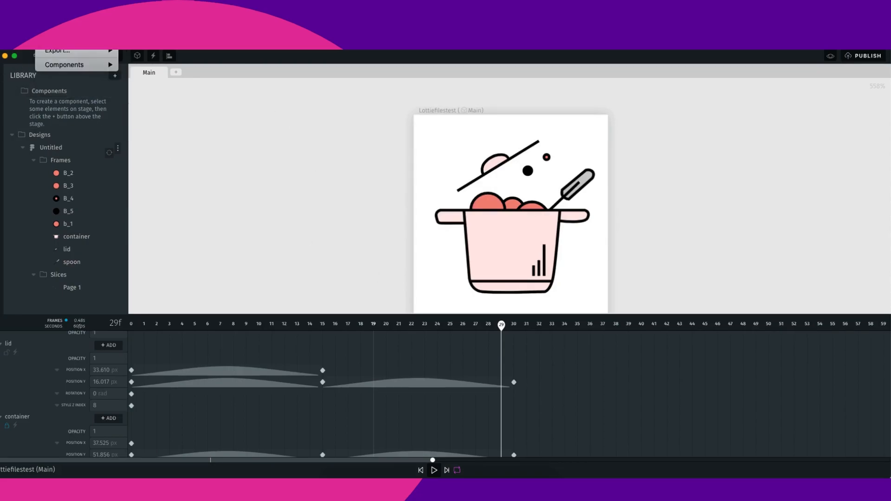
pyautogui.click(245, 101)
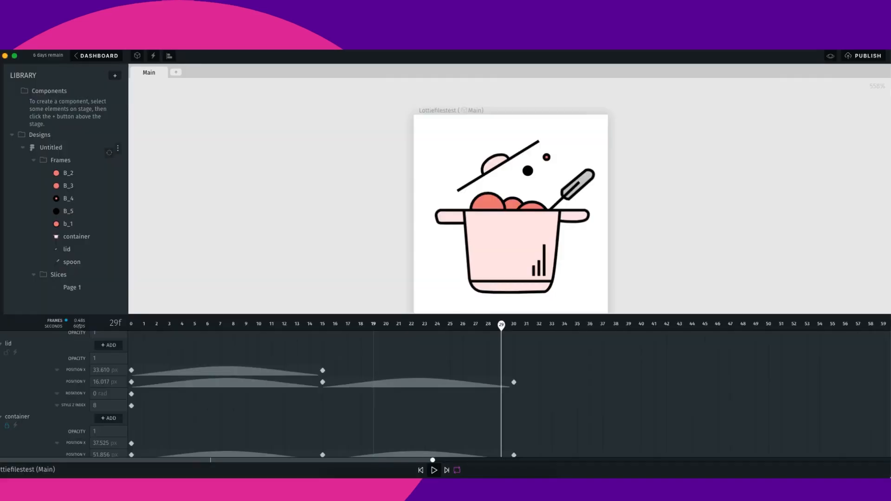
pyautogui.click(72, 45)
pyautogui.click(72, 45)
pyautogui.click(50, 45)
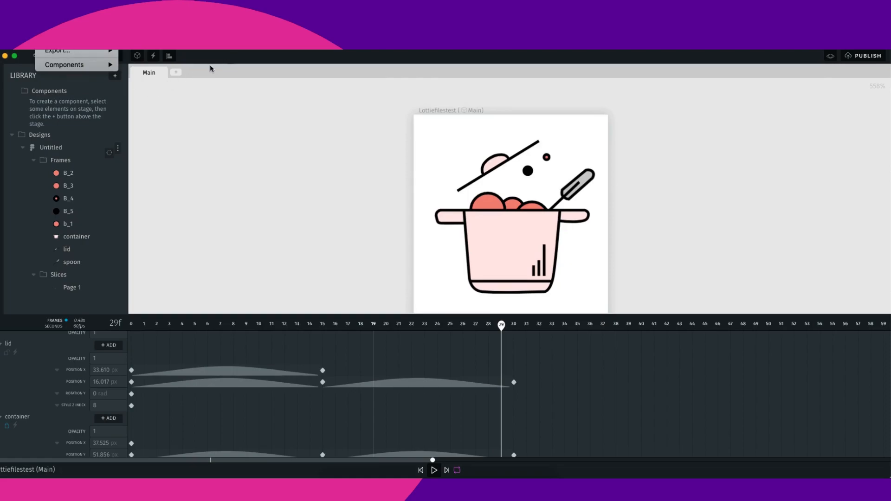
pyautogui.click(57, 41)
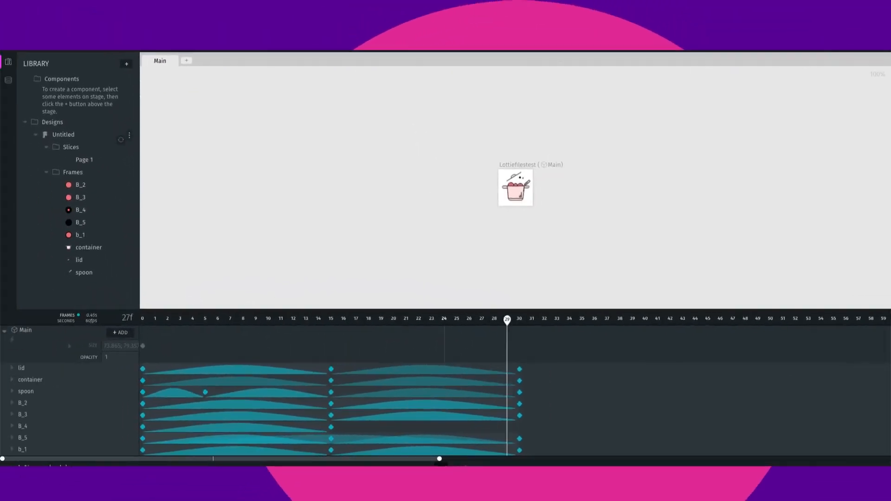
# - Scrub through the timeline, republish the project and close the publish dialog
pyautogui.scroll(4, 500, 194)
pyautogui.scroll(-7, 528, 244)
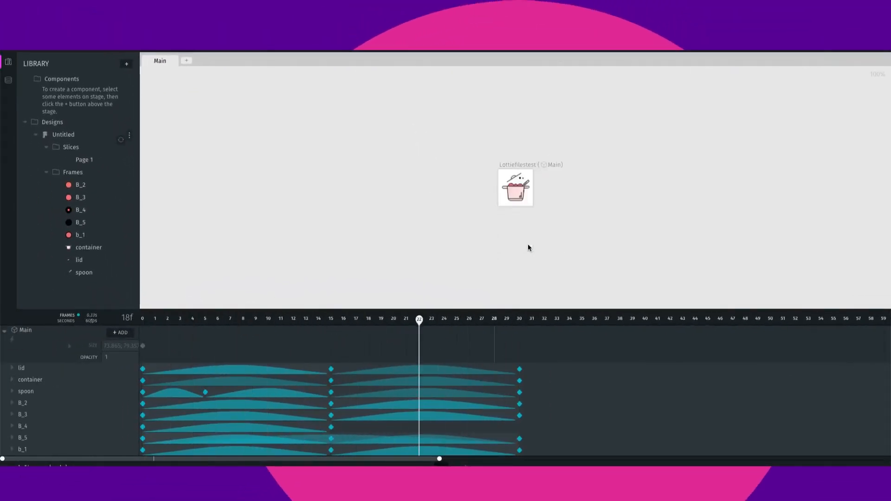
pyautogui.scroll(6, 516, 161)
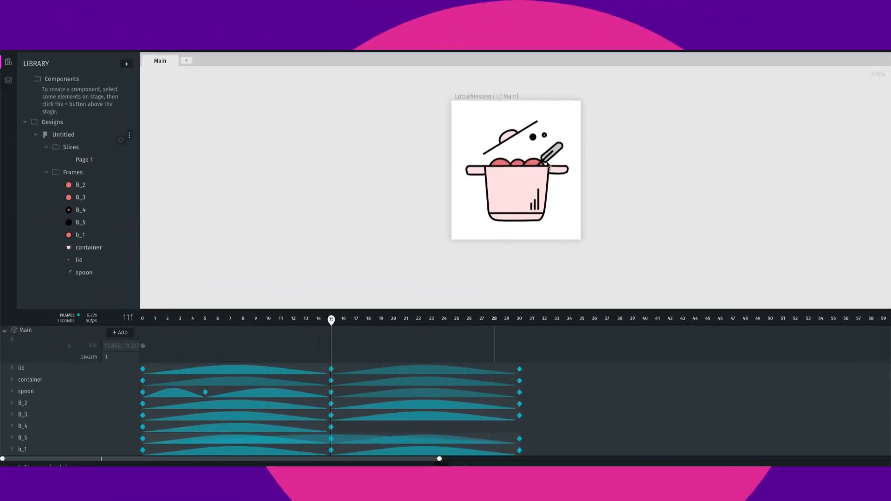
pyautogui.scroll(1, 546, 168)
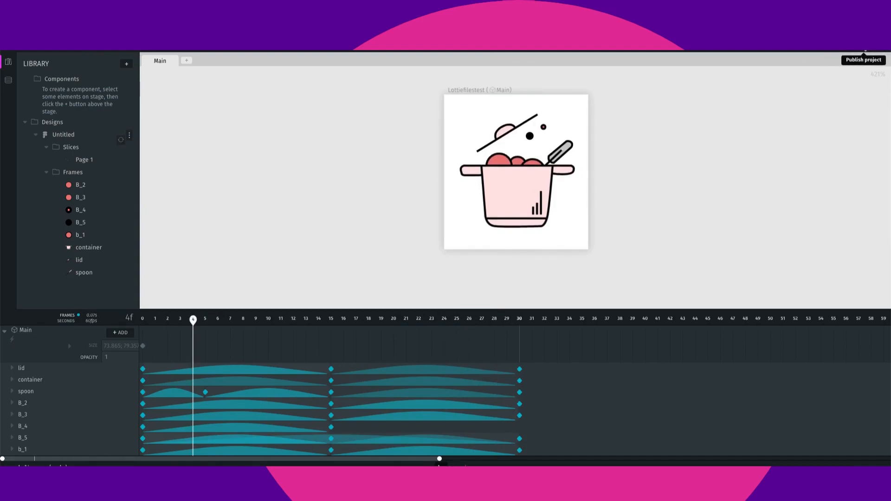
pyautogui.click(872, 50)
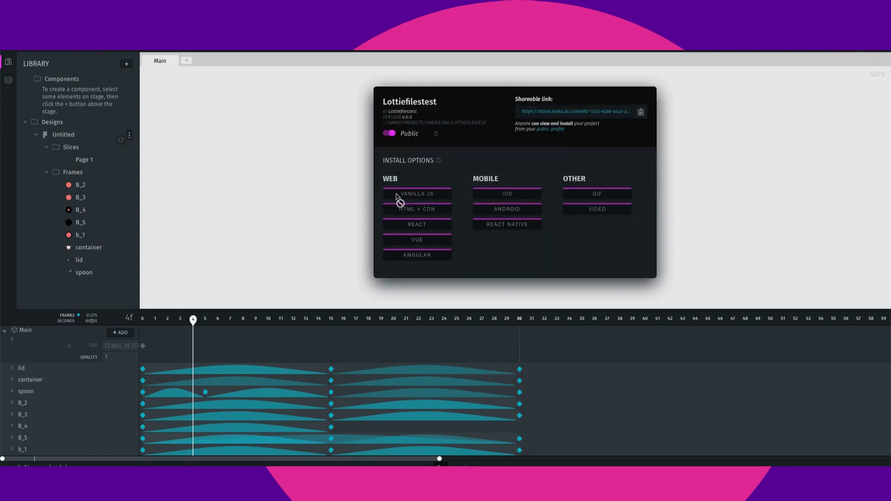
pyautogui.click(716, 196)
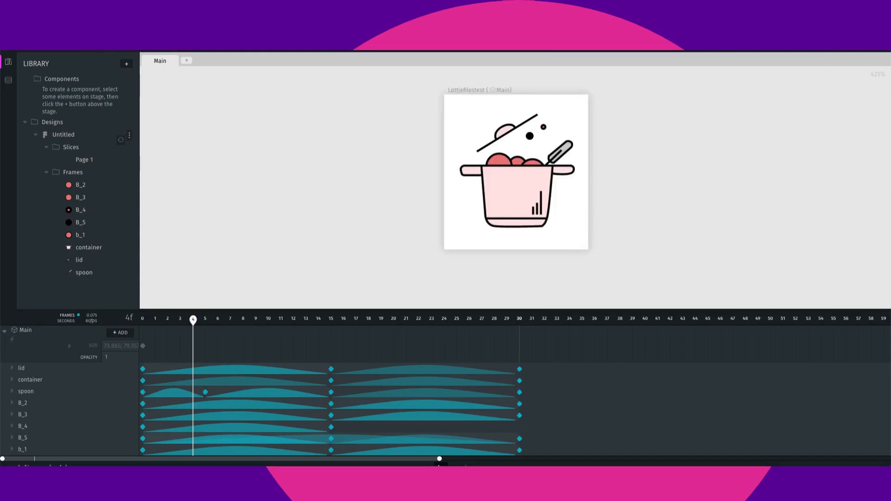
# - Export the animation as Lottie to Lottiefilestest.json in the Hiku_lottie folder, replacing the existing file
pyautogui.click(62, 46)
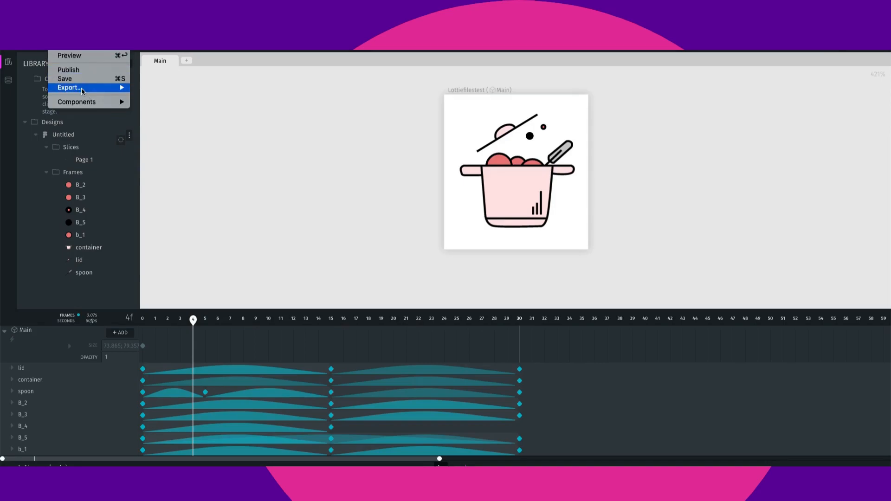
pyautogui.moveTo(82, 88)
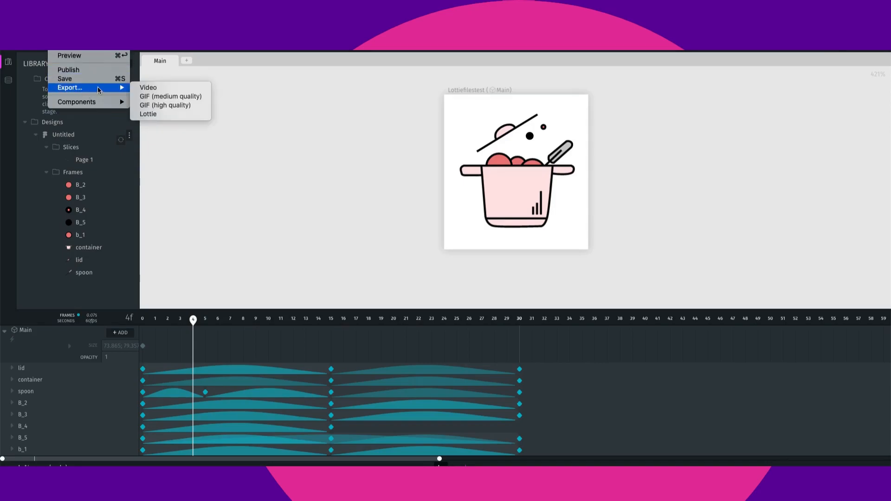
pyautogui.click(157, 115)
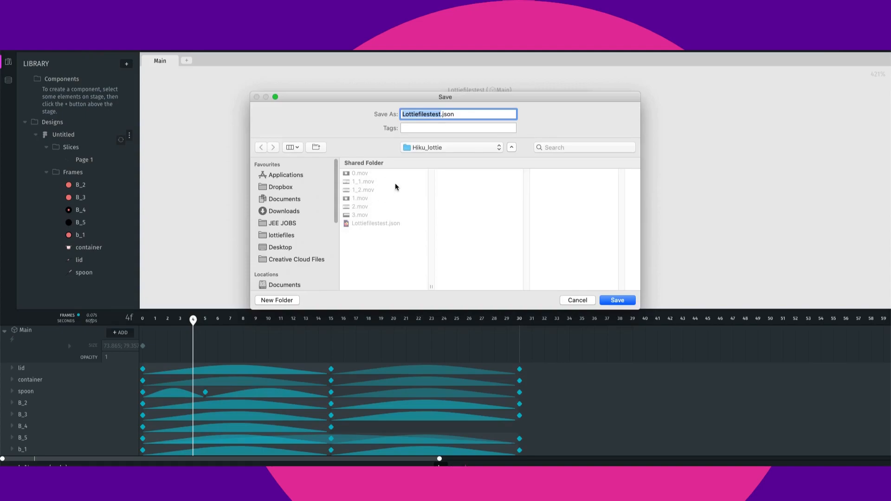
pyautogui.moveTo(457, 114); pyautogui.dragTo(403, 114)
pyautogui.click(439, 115)
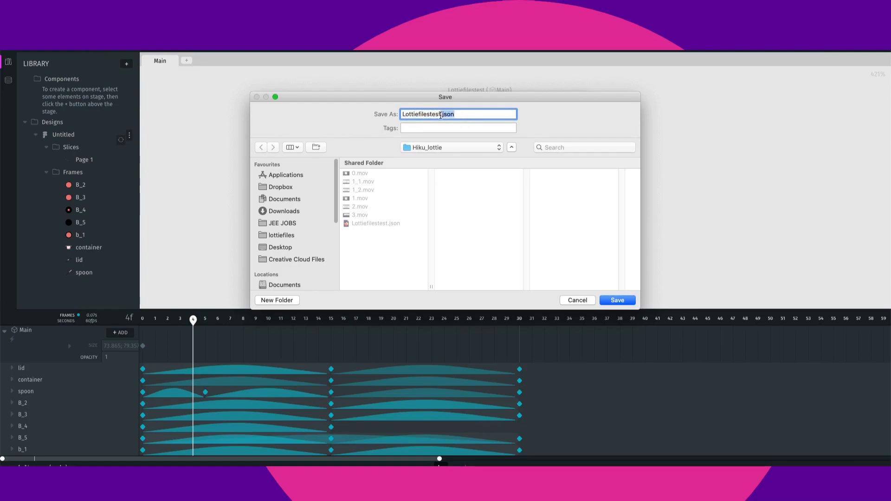
pyautogui.click(481, 116)
pyautogui.click(616, 300)
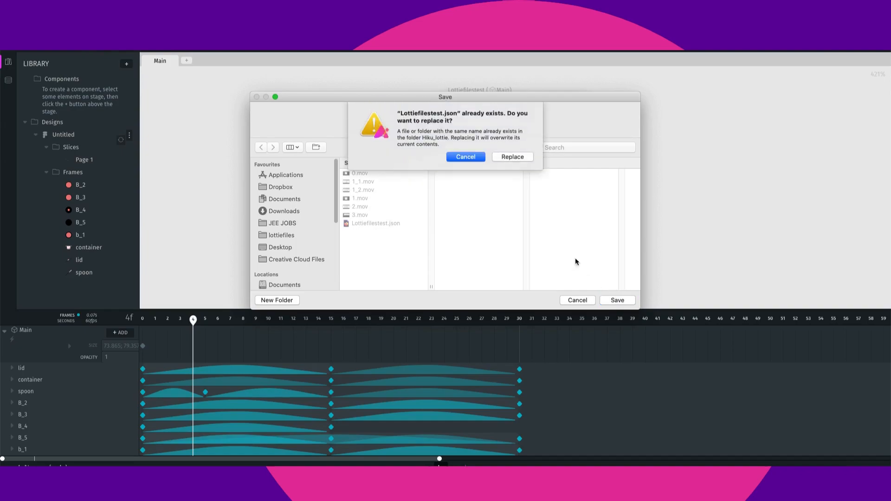
pyautogui.click(519, 158)
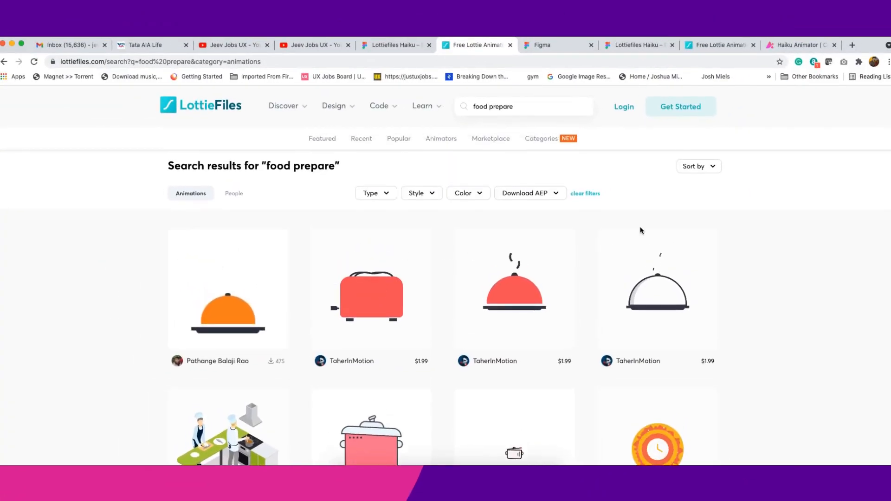
# - Switch to the browser's LottieFiles tab and open My Dashboard from the profile menu
pyautogui.scroll(-2, 642, 225)
pyautogui.click(717, 46)
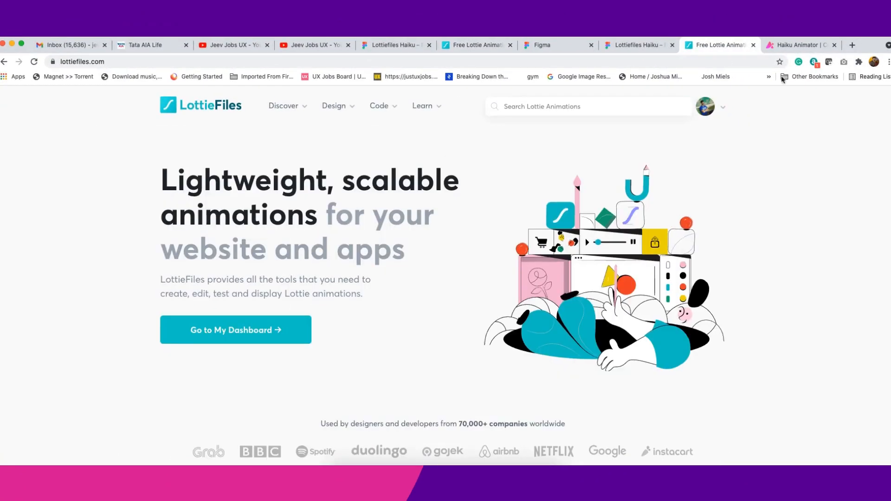
pyautogui.moveTo(705, 106)
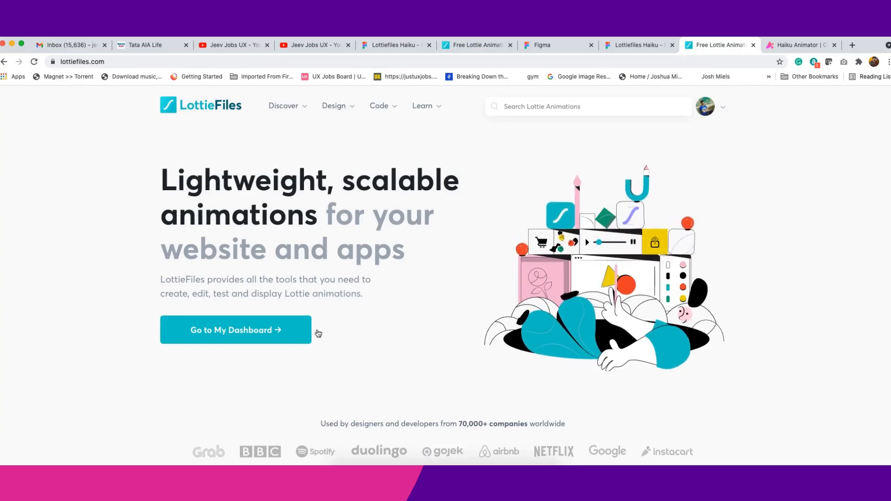
pyautogui.moveTo(336, 119)
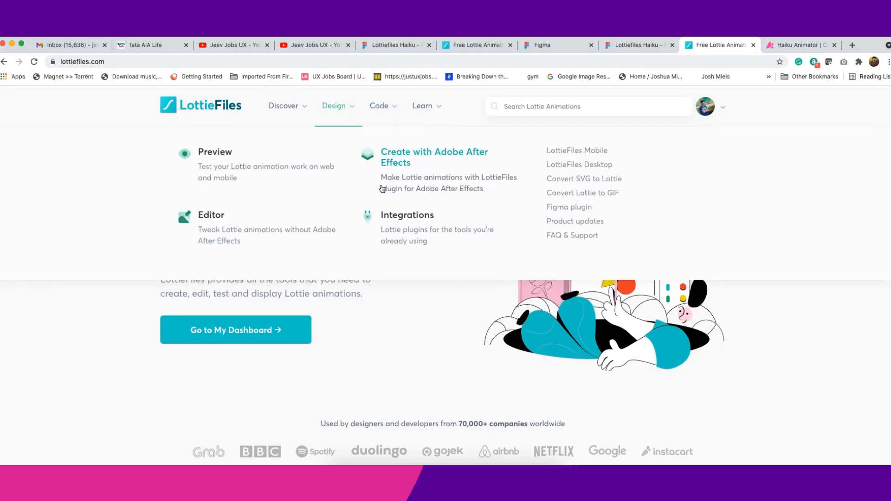
pyautogui.moveTo(301, 108)
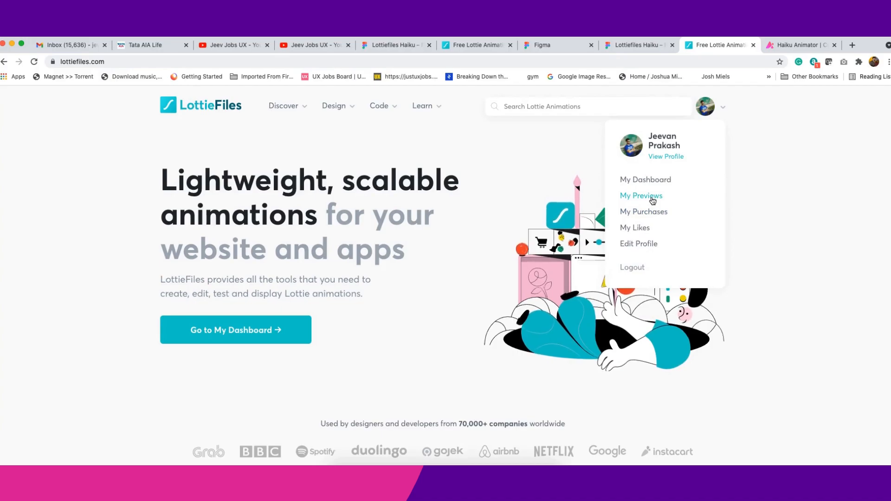
pyautogui.click(664, 183)
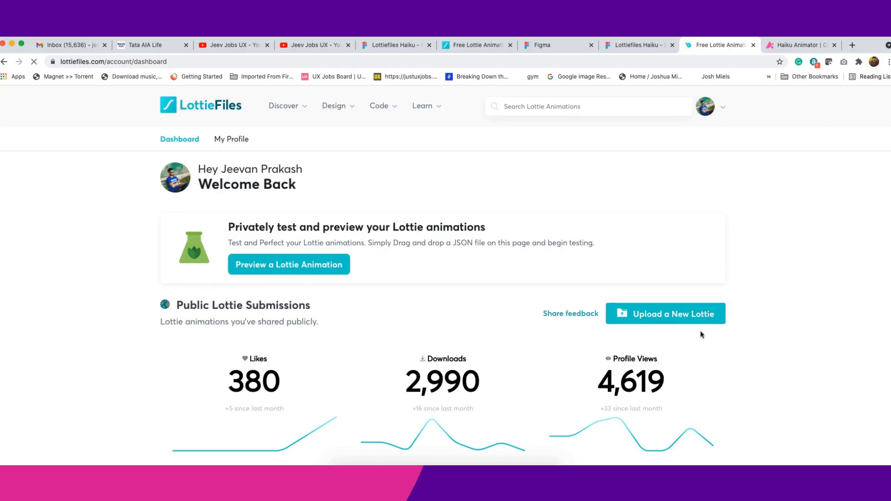
# - Open the Preview a Lottie Animation uploader and browse for a file
pyautogui.click(308, 266)
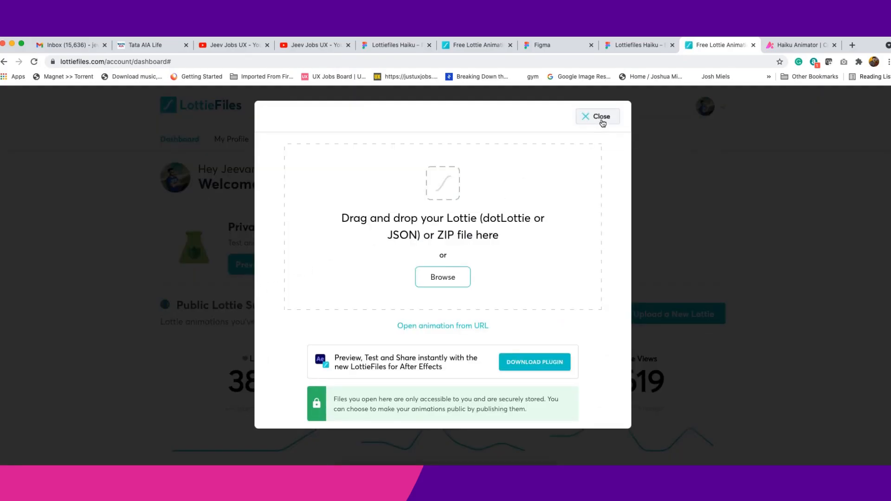
pyautogui.click(601, 122)
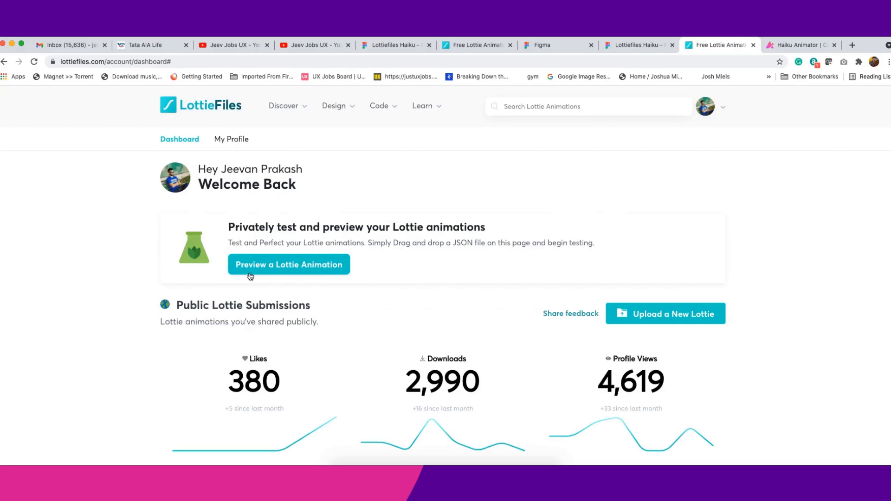
pyautogui.click(269, 273)
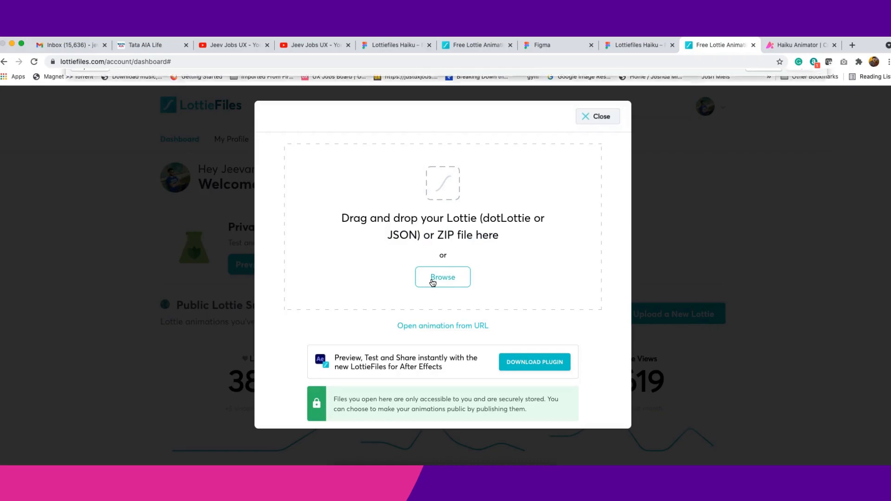
pyautogui.click(432, 280)
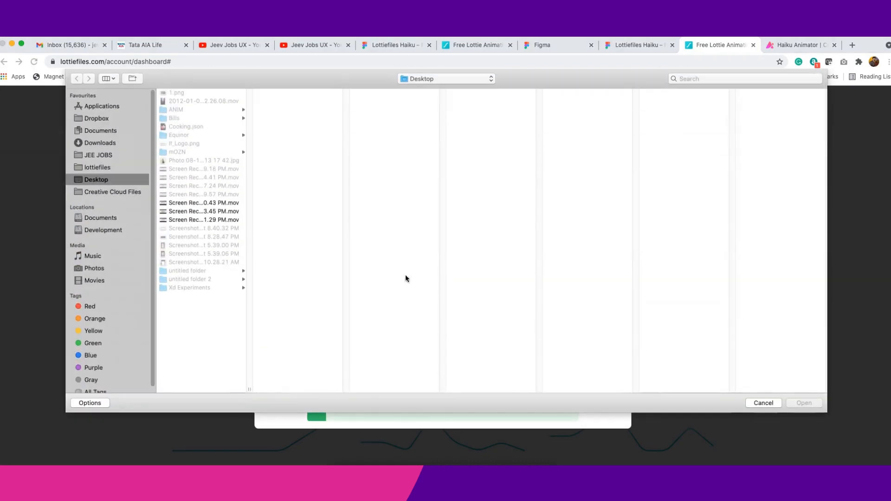
# - Select Lottiefilestest.json in the Hiku_lottie folder under JEE JOBS and open it for preview
pyautogui.click(114, 154)
pyautogui.click(205, 113)
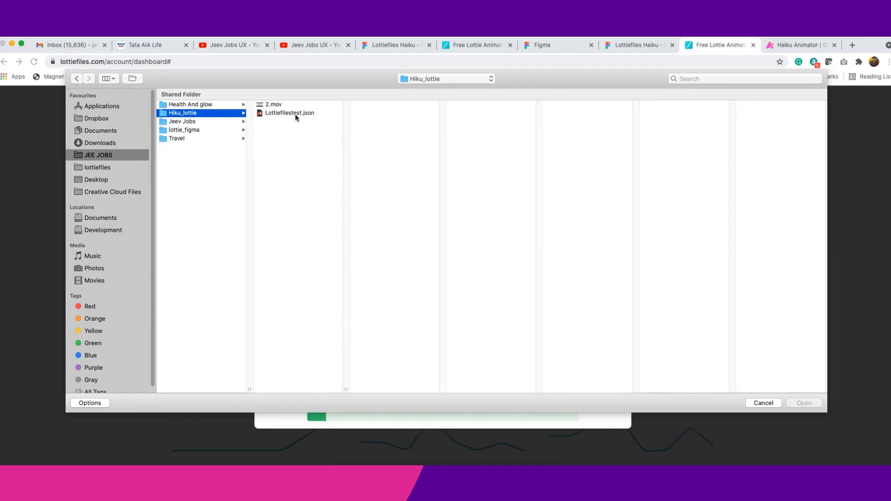
pyautogui.click(294, 114)
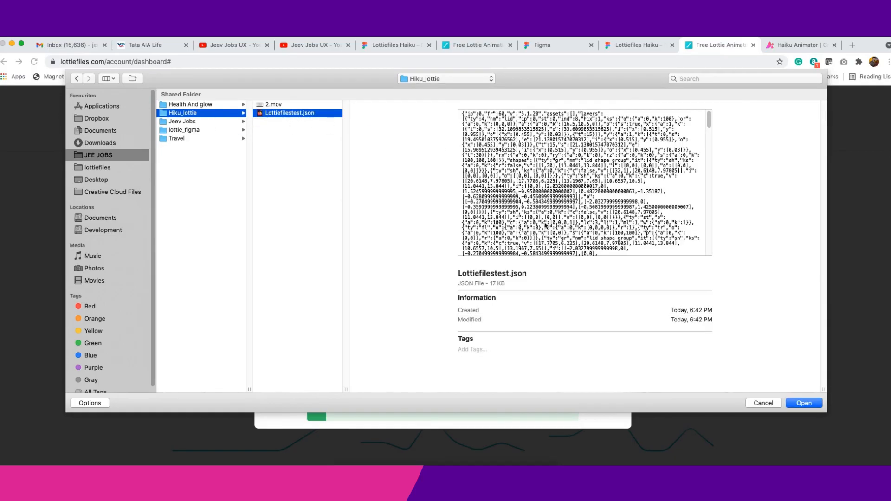
pyautogui.scroll(-15, 549, 225)
pyautogui.scroll(-5, 678, 207)
pyautogui.click(709, 127)
pyautogui.moveTo(710, 128); pyautogui.dragTo(571, 229)
pyautogui.scroll(5, 561, 241)
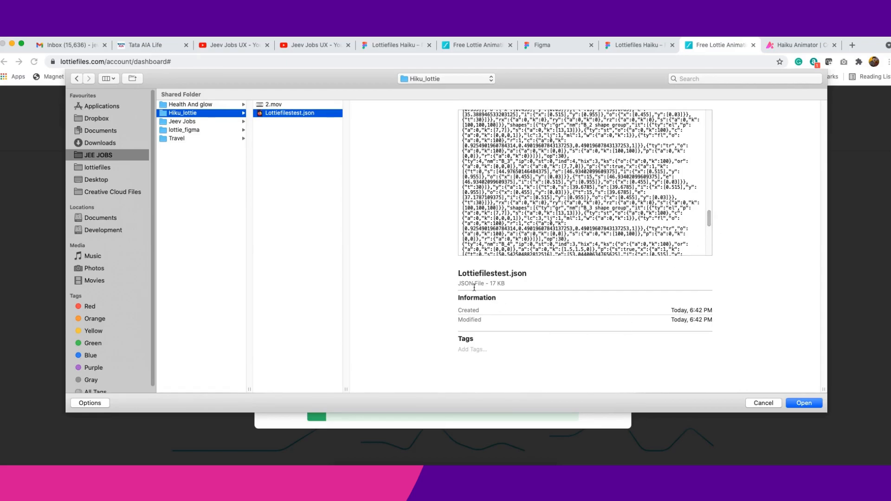
pyautogui.moveTo(508, 282); pyautogui.dragTo(492, 284)
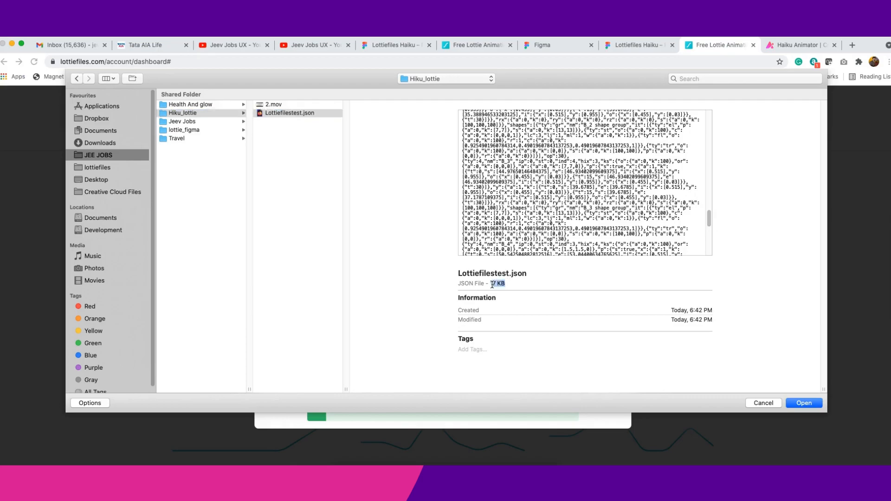
pyautogui.click(804, 403)
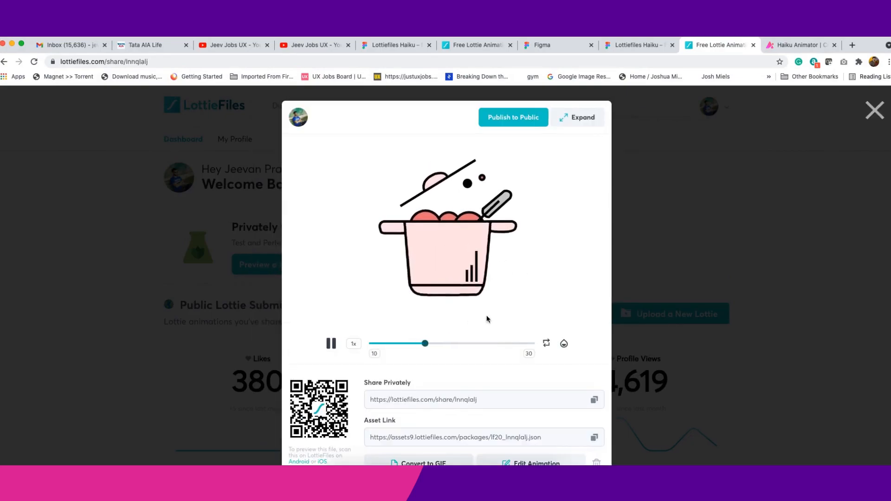
# - Try several background colors for the Lottie preview, ending with blue
pyautogui.click(563, 343)
pyautogui.click(534, 315)
pyautogui.click(549, 314)
pyautogui.click(563, 314)
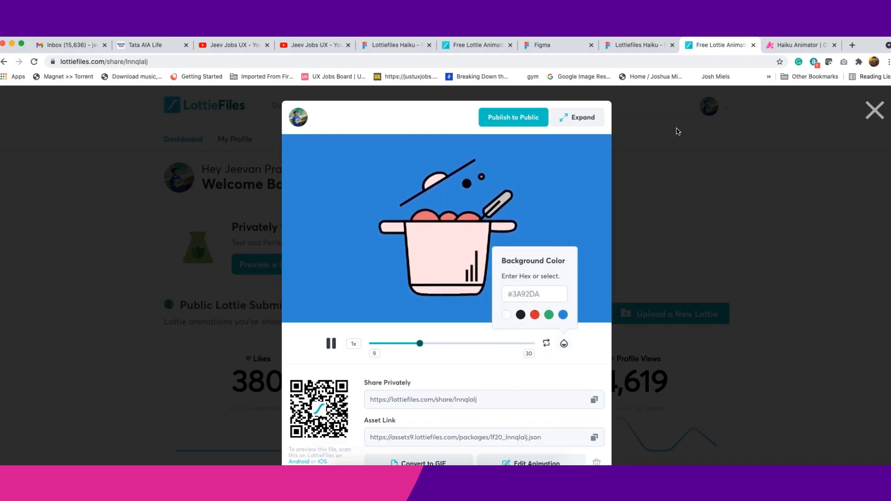
# - Close the preview and reopen the newest pot animation from the previewed animations list
pyautogui.click(674, 139)
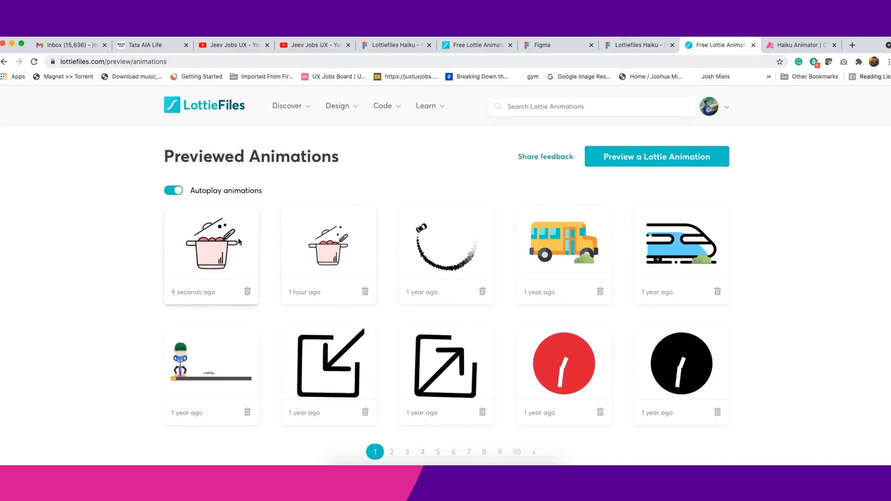
pyautogui.click(217, 259)
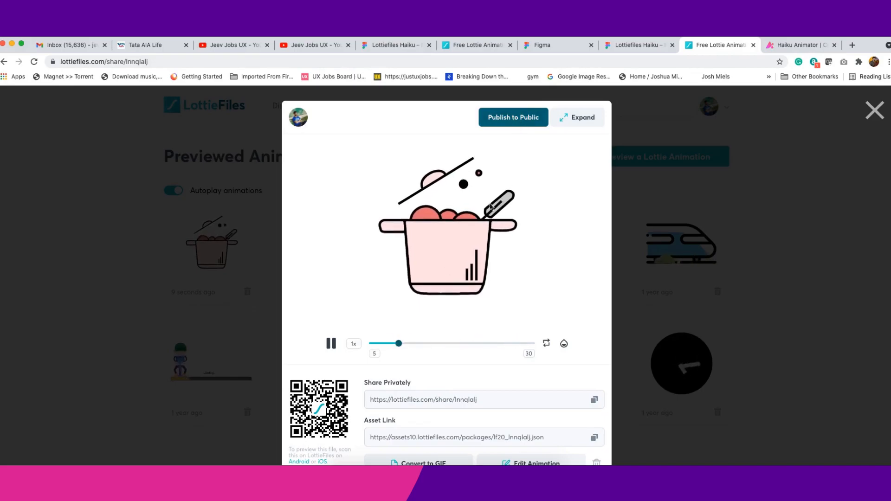
# - Copy the private share link and start publishing the pot animation to public with the title Cook
pyautogui.click(464, 400)
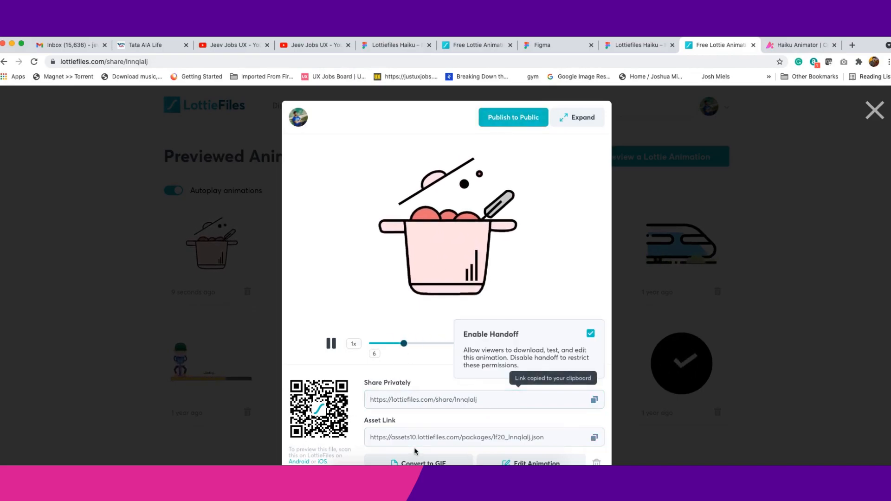
pyautogui.click(512, 117)
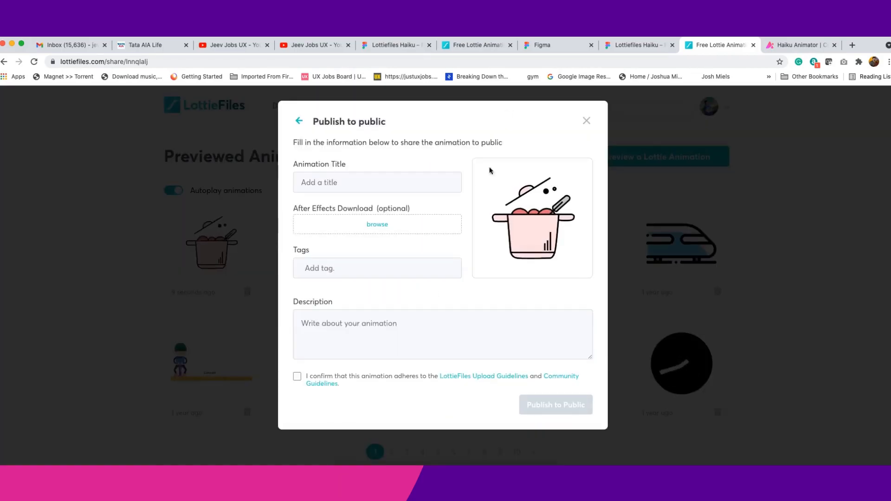
pyautogui.click(395, 182)
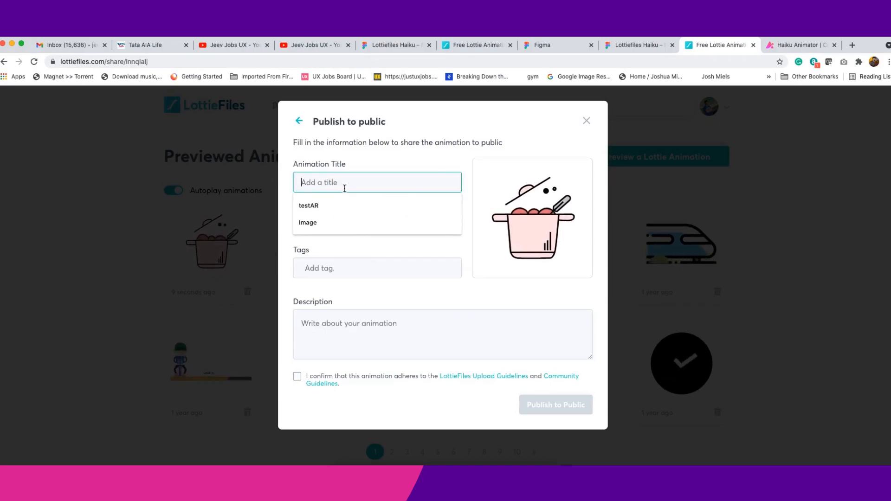
pyautogui.write('Cook')
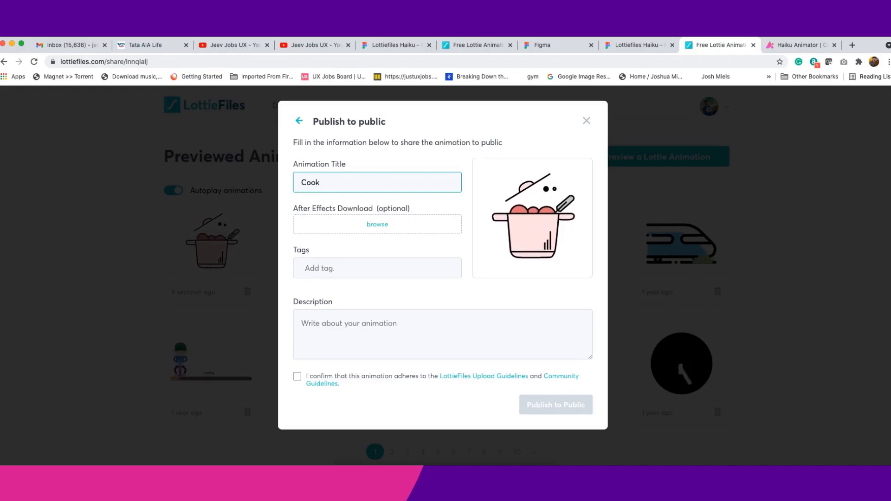
# - Add the tags cook, food, Hot and stove to the animation
pyautogui.moveTo(291, 210); pyautogui.dragTo(429, 209)
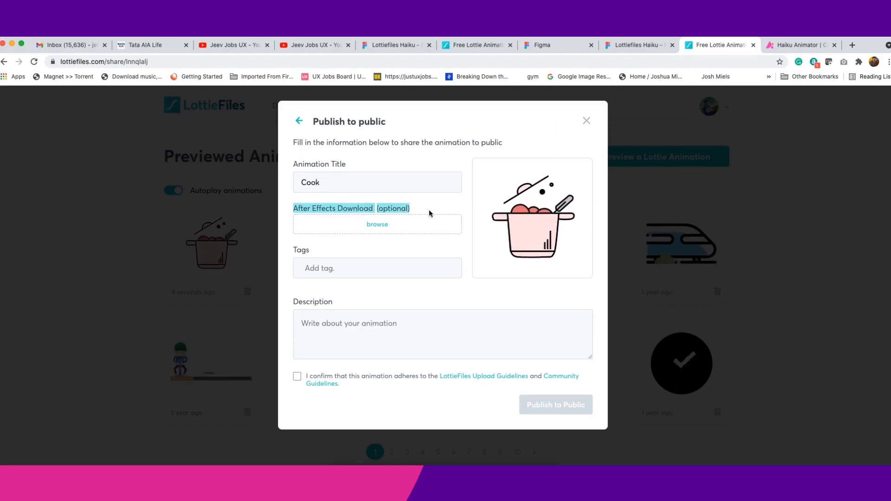
pyautogui.click(429, 210)
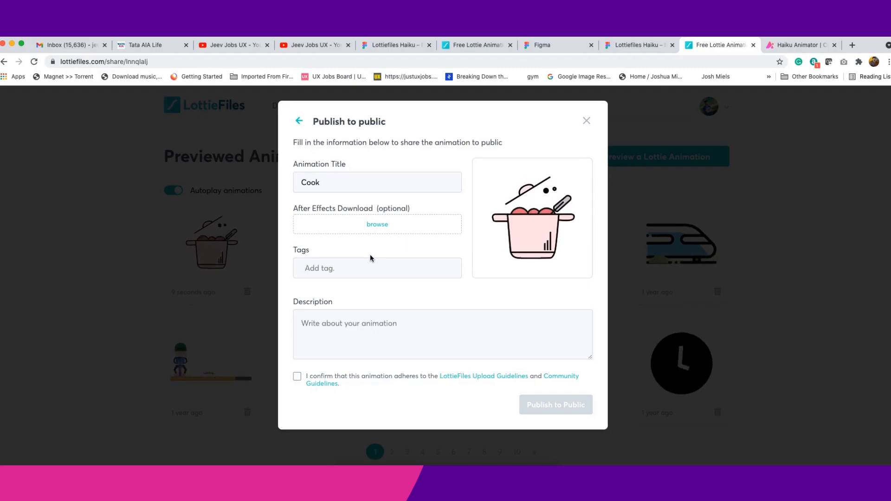
pyautogui.write('cook')
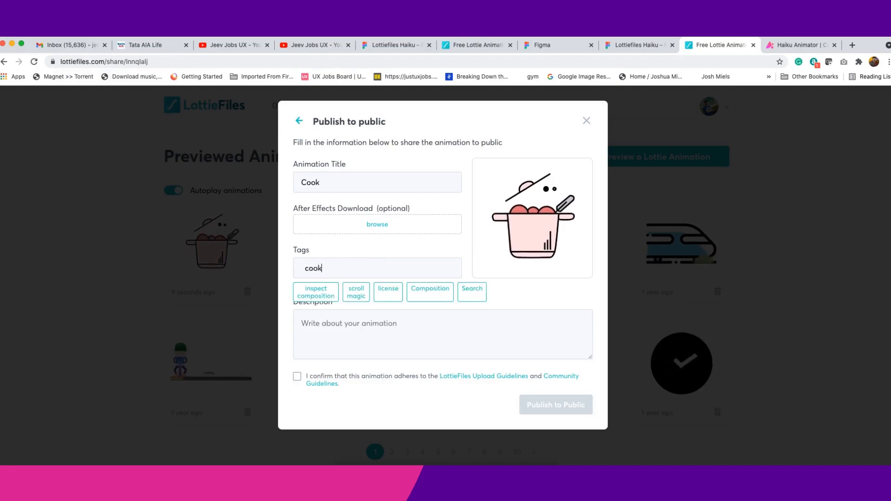
pyautogui.press('Return')
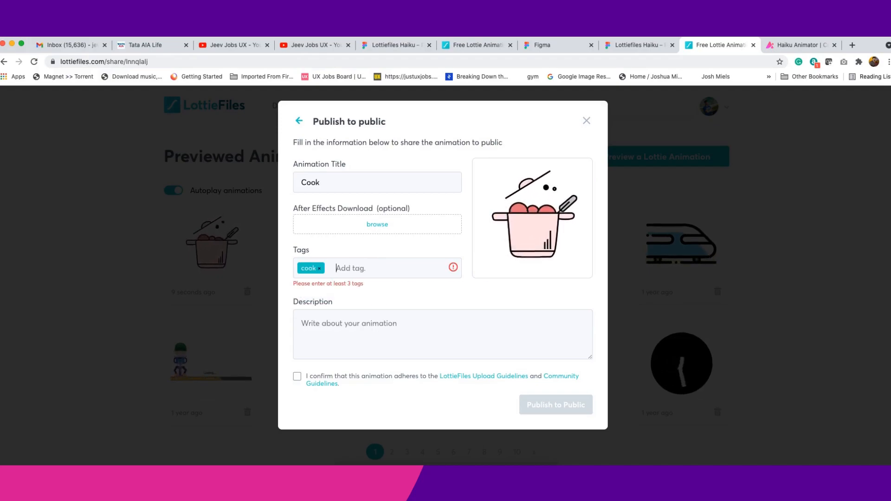
pyautogui.write('x')
pyautogui.press('BackSpace')
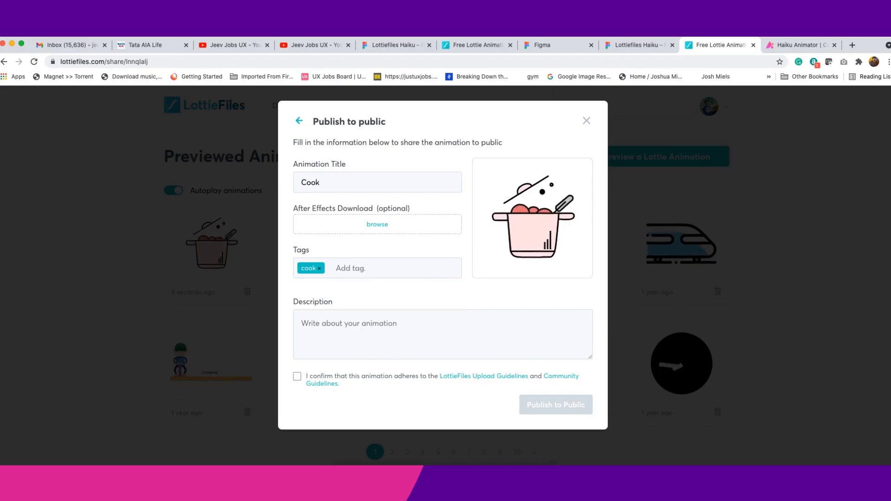
pyautogui.write('food')
pyautogui.press('Return')
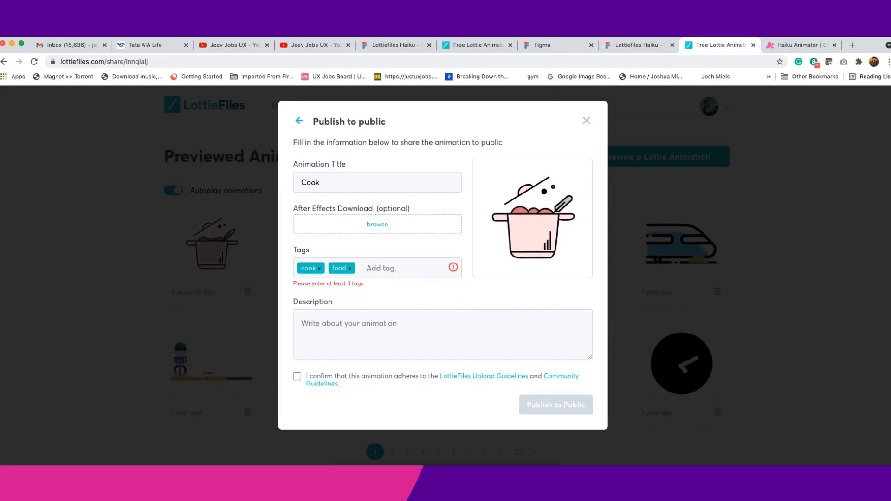
pyautogui.write('Yo')
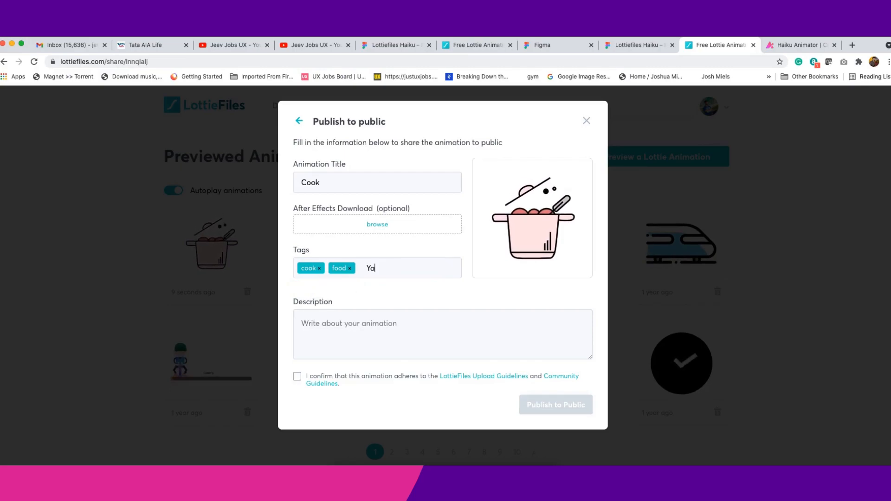
pyautogui.press('BackSpace')
pyautogui.press('BackSpace')
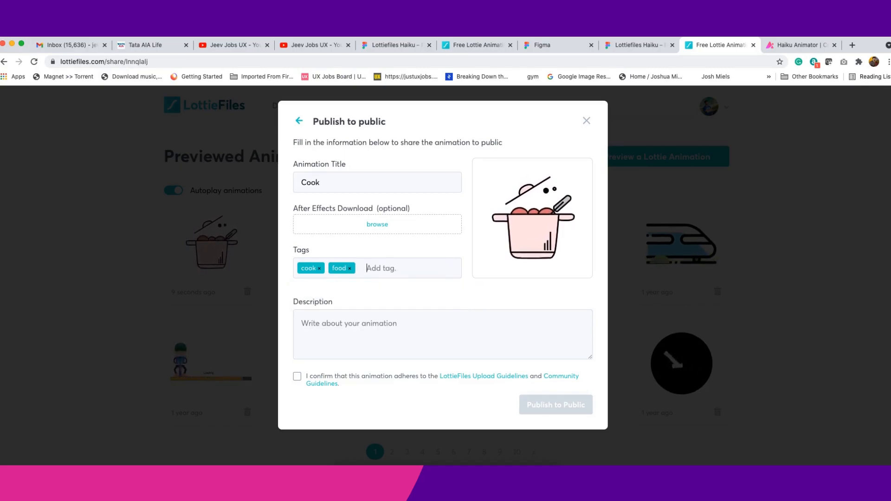
pyautogui.write('Hot')
pyautogui.press('Return')
pyautogui.write('st')
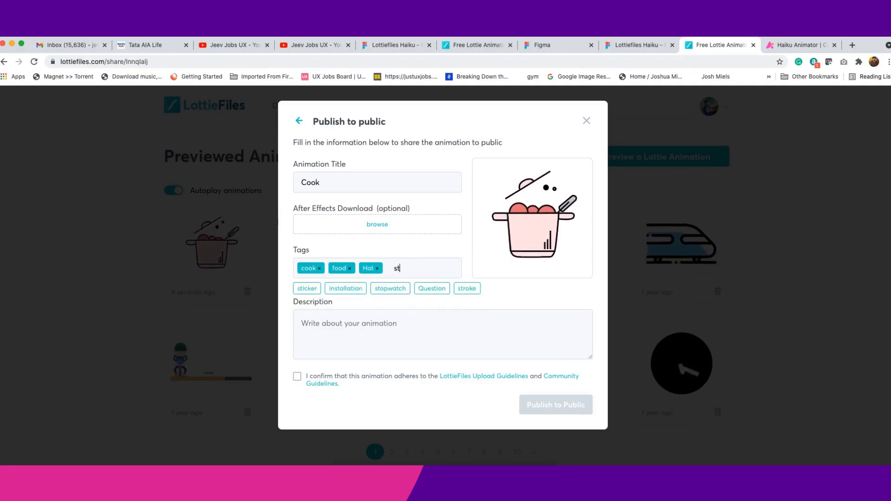
pyautogui.write('ove')
pyautogui.press('Return')
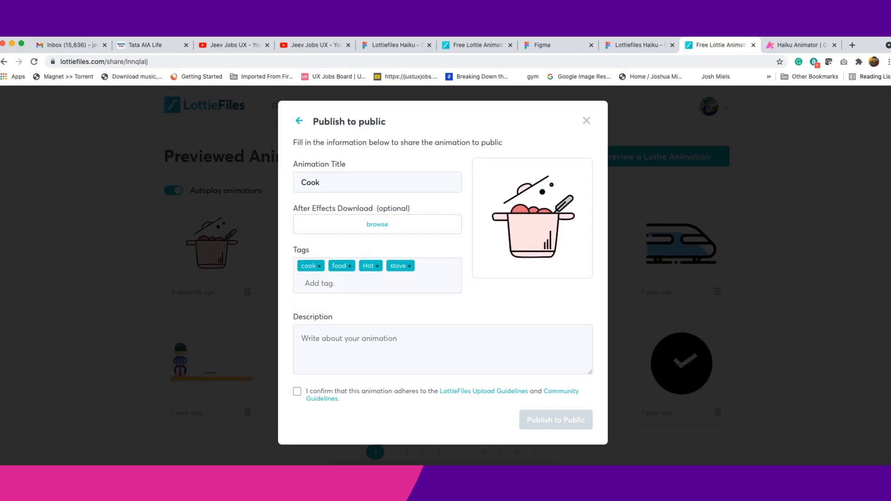
# - Enter the description cook, confirm the upload guidelines, and publish the animation to public
pyautogui.click(374, 330)
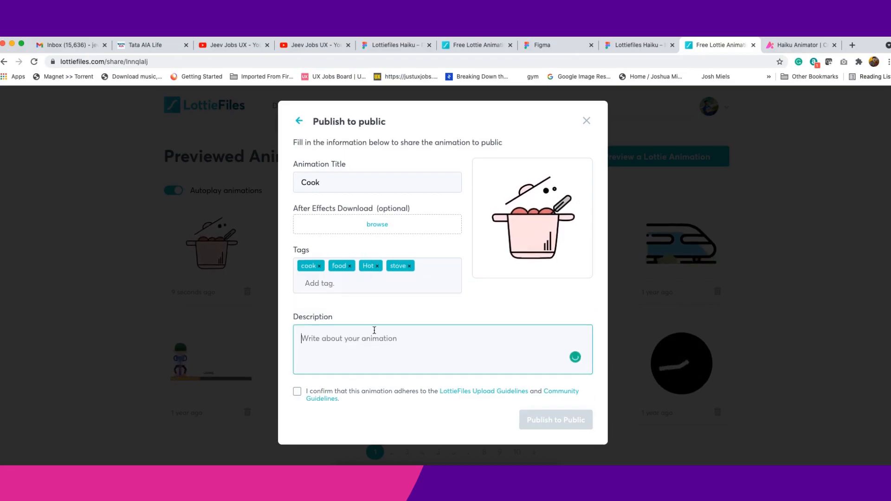
pyautogui.write('cook')
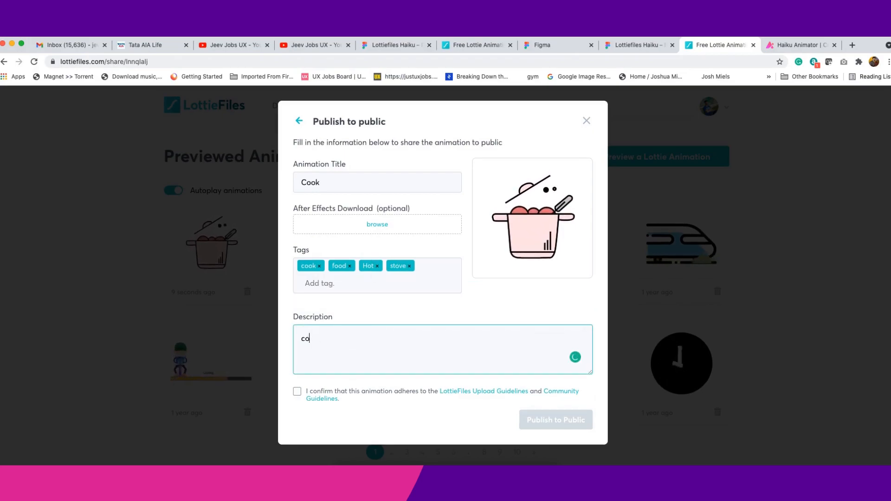
pyautogui.click(297, 392)
pyautogui.click(553, 426)
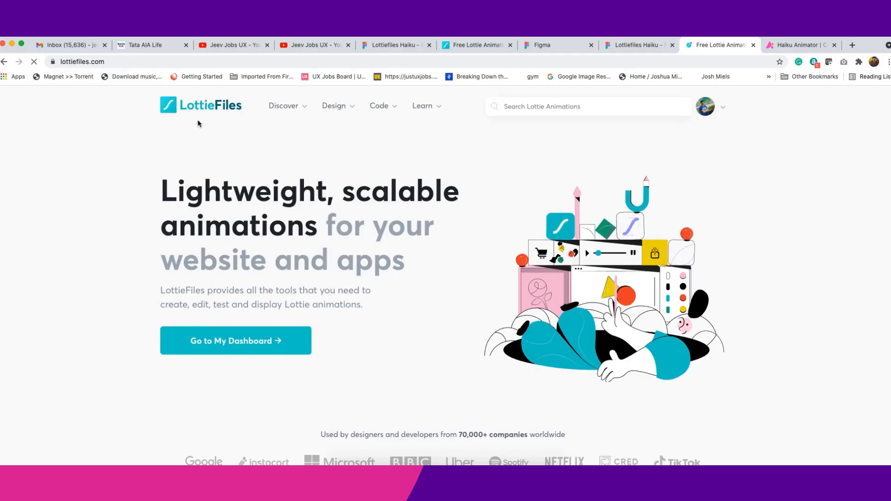
# - Open My Dashboard from the account menu
pyautogui.scroll(-5, 380, 251)
pyautogui.scroll(-15, 379, 251)
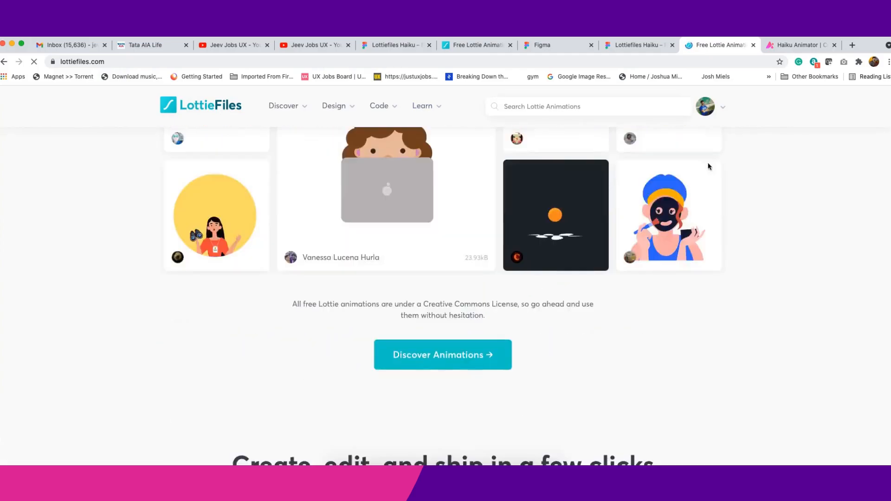
pyautogui.click(716, 112)
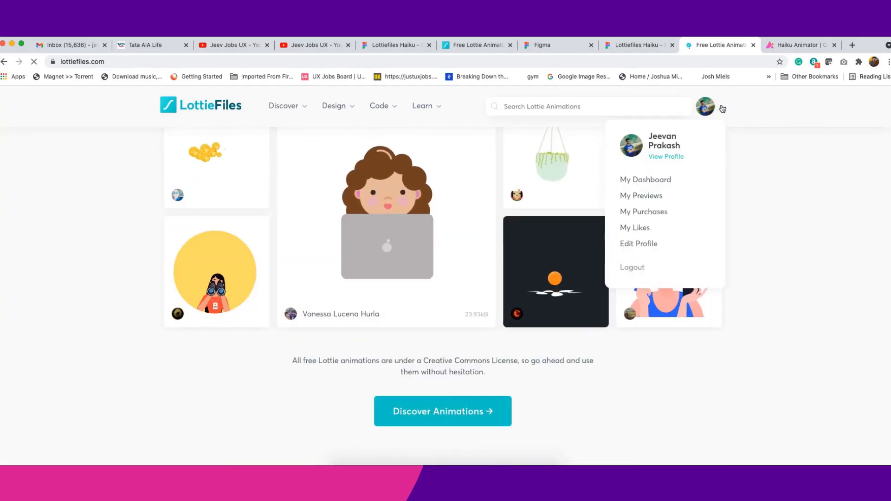
pyautogui.click(666, 187)
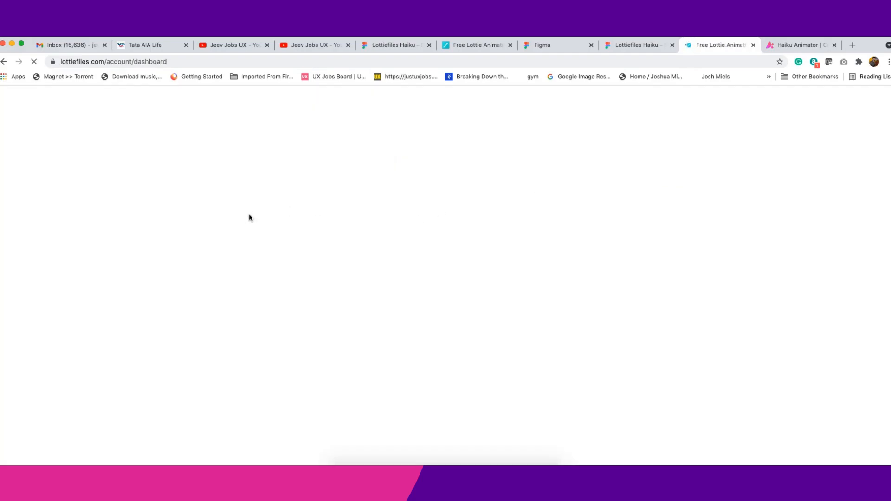
# - Review the public Lottie submissions list and their statuses on the dashboard
pyautogui.scroll(-5, 334, 299)
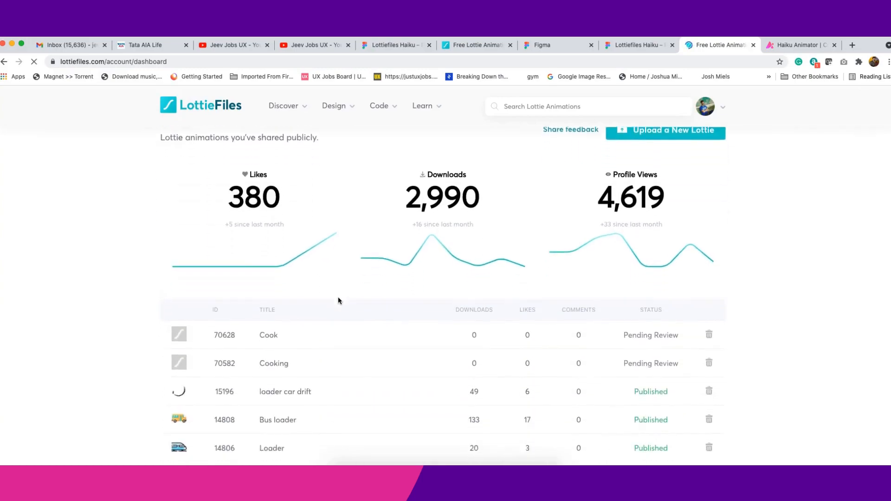
pyautogui.scroll(-2, 337, 300)
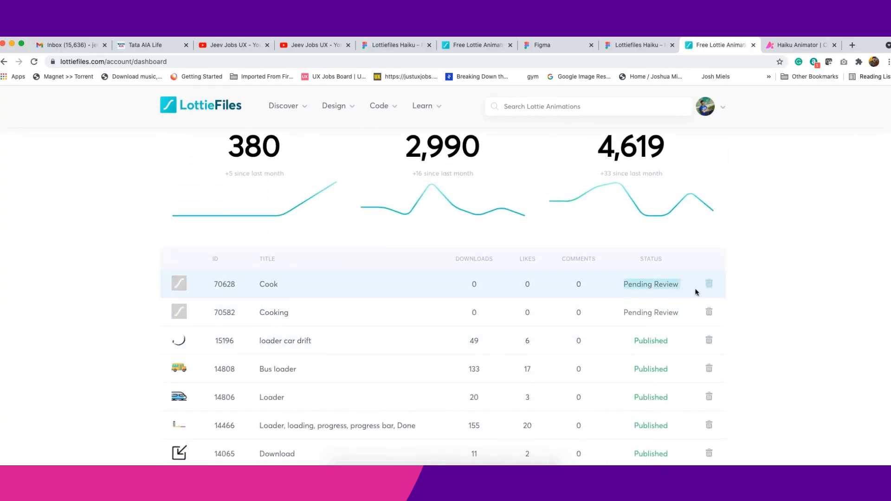
pyautogui.tripleClick(622, 313)
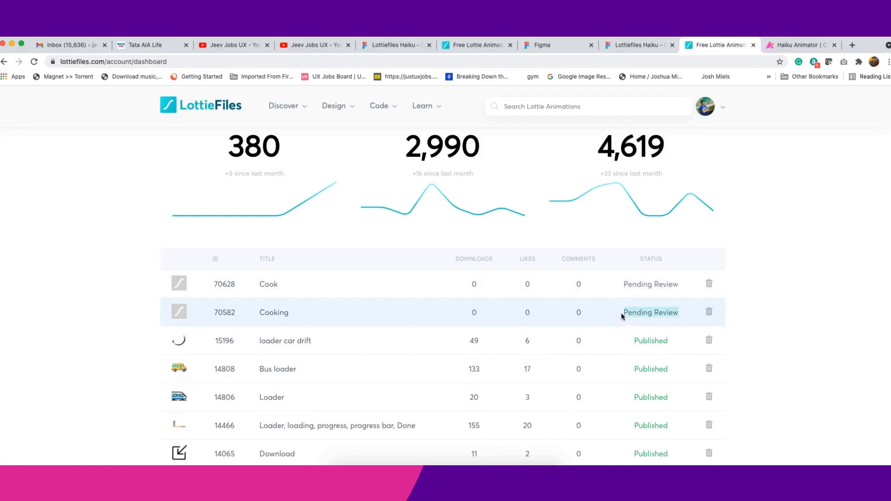
pyautogui.scroll(-2, 463, 351)
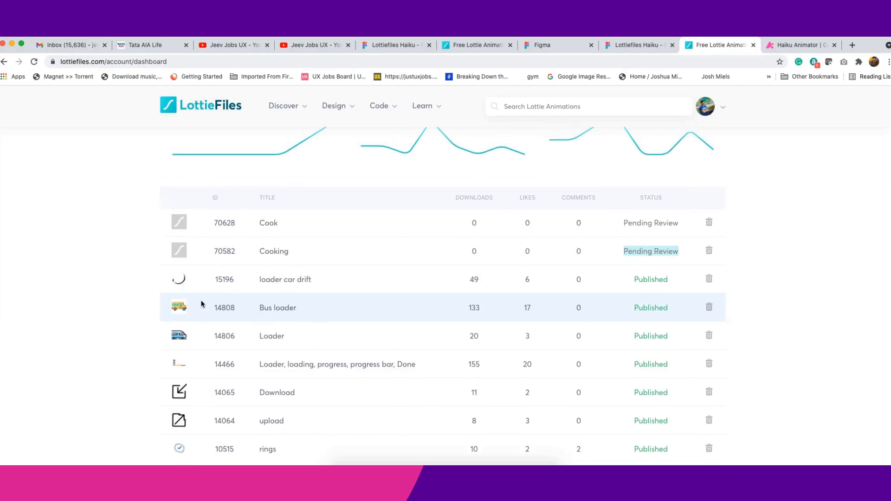
pyautogui.scroll(-4, 557, 288)
pyautogui.scroll(15, 567, 299)
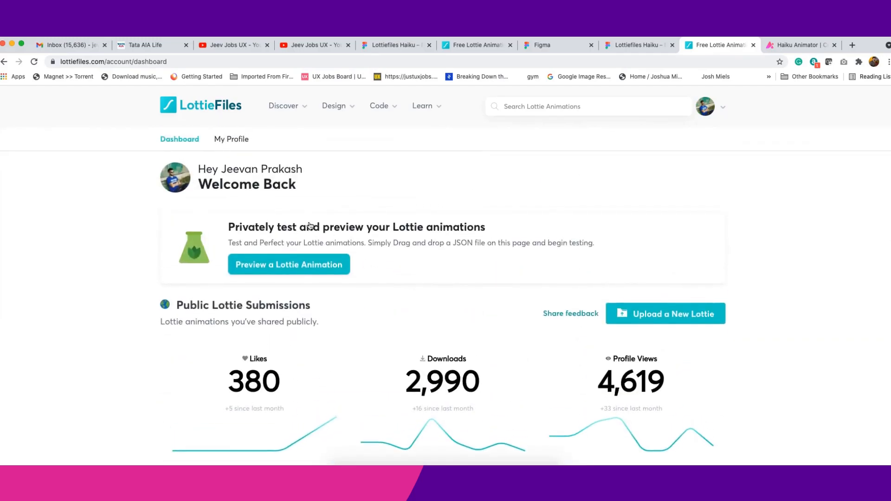
pyautogui.scroll(-8, 640, 238)
pyautogui.scroll(8, 645, 236)
pyautogui.scroll(-1, 492, 369)
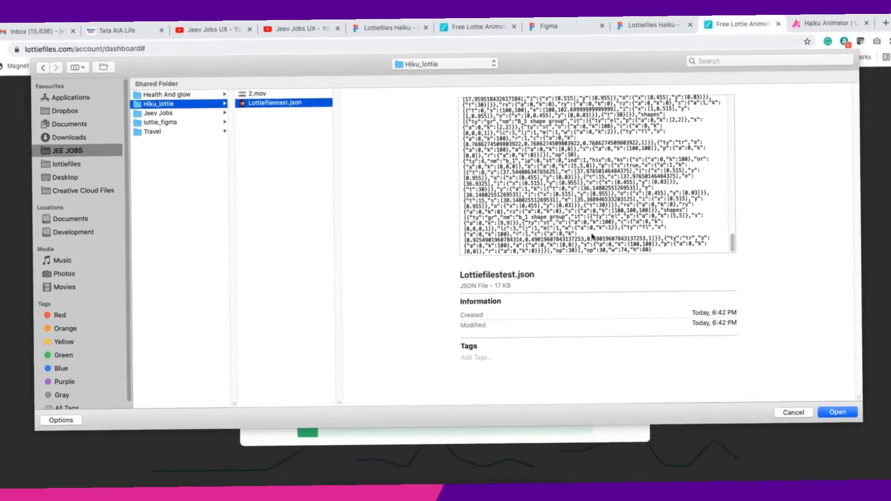
pyautogui.scroll(5, 591, 236)
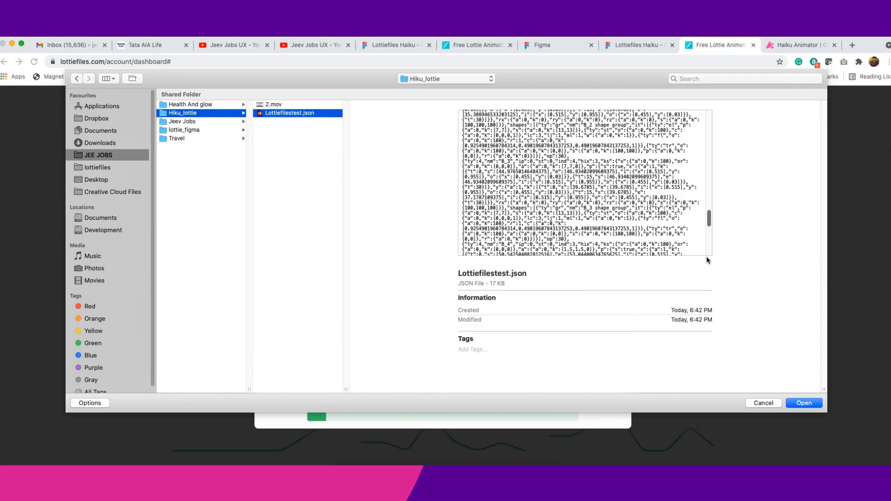
# - Open Lottiefilestest.json from the Hiku_lottie folder for preview
pyautogui.moveTo(508, 280); pyautogui.dragTo(492, 285)
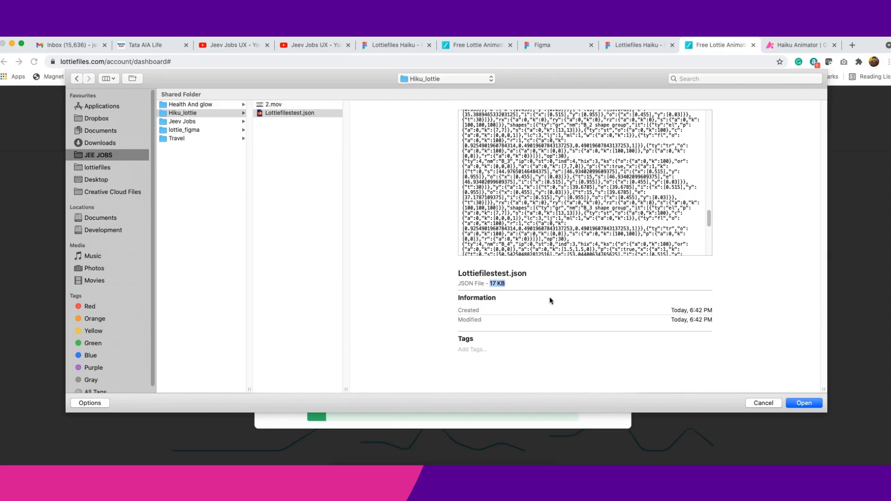
pyautogui.click(805, 403)
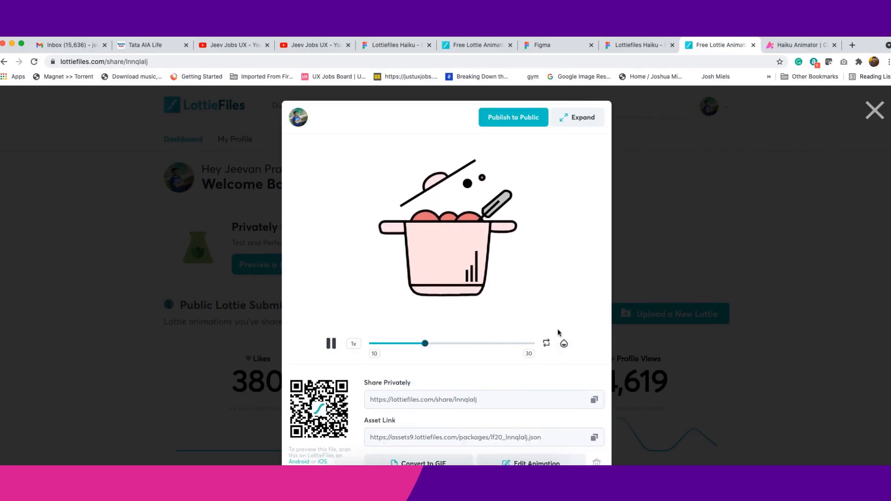
# - Switch the preview background to red, then green, then blue
pyautogui.click(563, 343)
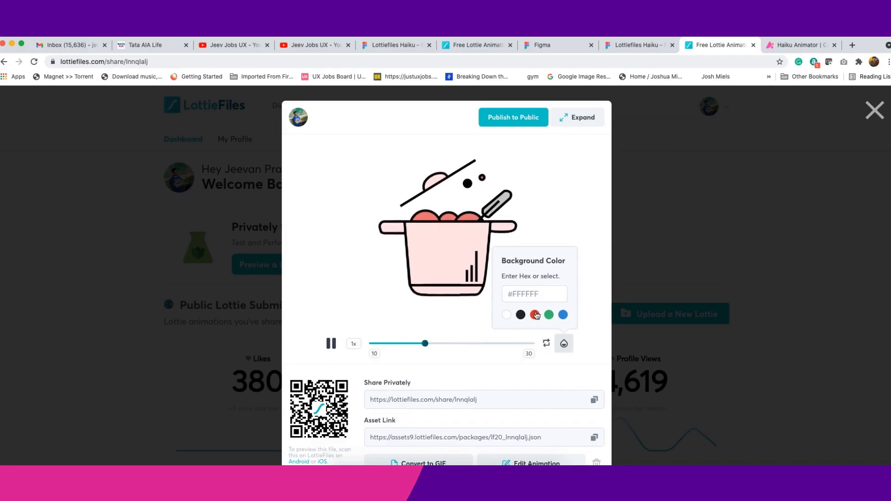
pyautogui.click(535, 315)
pyautogui.click(549, 314)
pyautogui.click(563, 315)
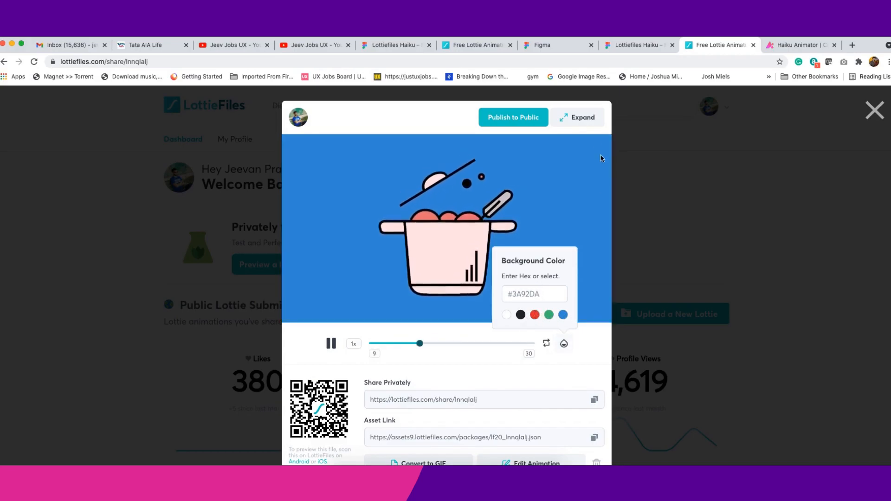
# - Close the preview and open the most recent pot animation from the previewed animations
pyautogui.click(675, 137)
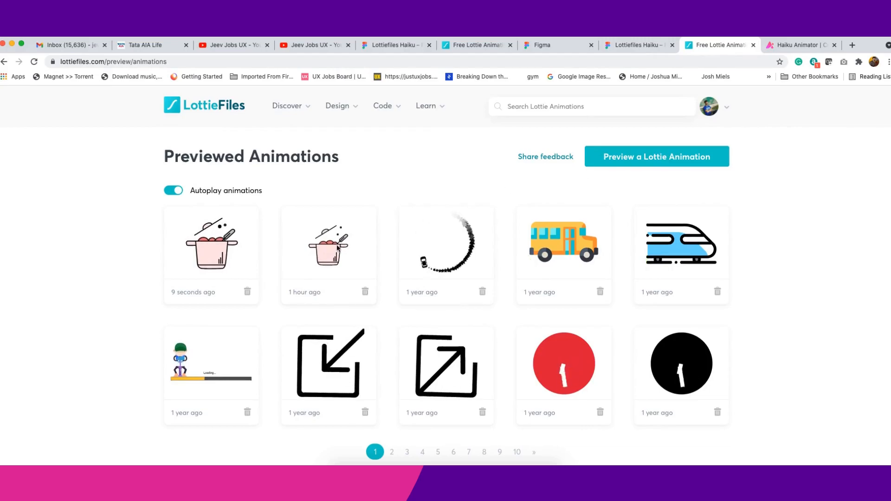
pyautogui.click(216, 259)
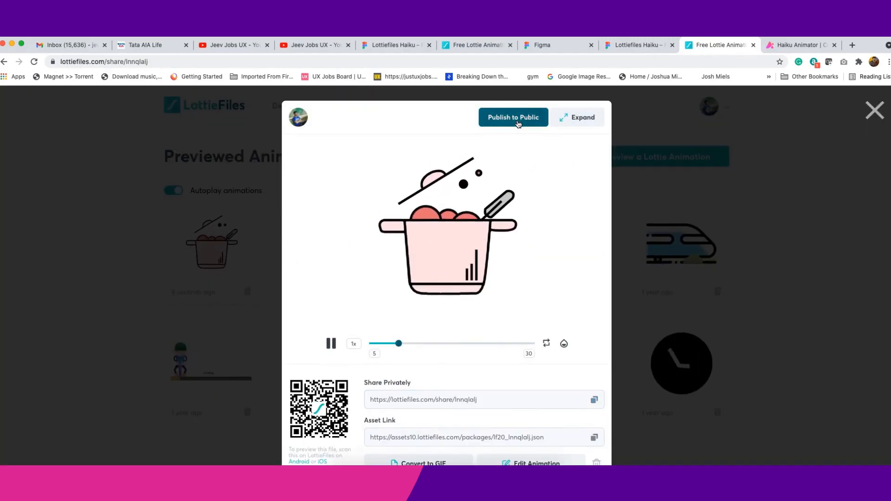
# - Open the Publish to Public form for the pot animation and enter the title Cook
pyautogui.click(406, 400)
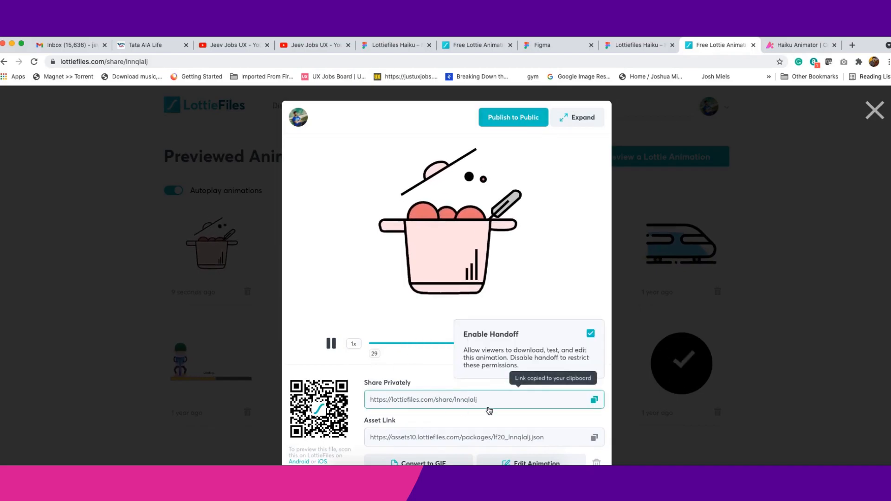
pyautogui.click(513, 118)
pyautogui.click(325, 183)
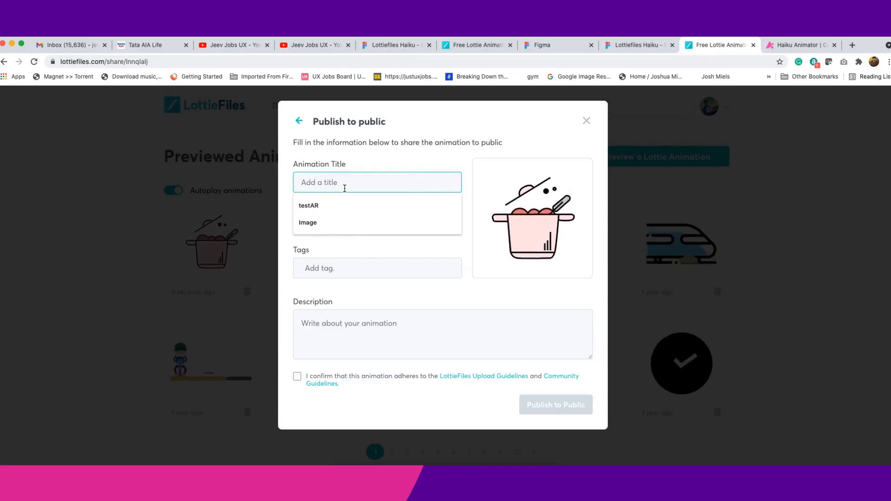
pyautogui.write('Cook')
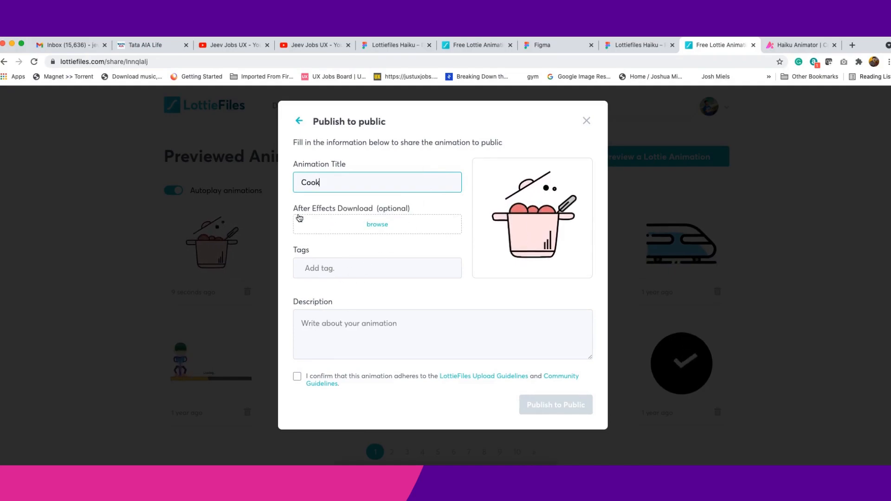
# - Add the tags cook, food, Hot and stove to the animation
pyautogui.moveTo(291, 211); pyautogui.dragTo(430, 209)
pyautogui.click(429, 210)
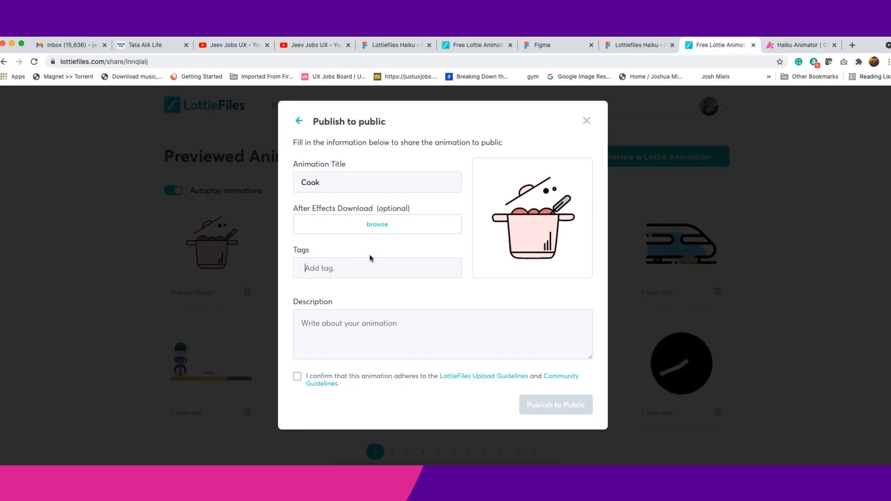
pyautogui.write('cook')
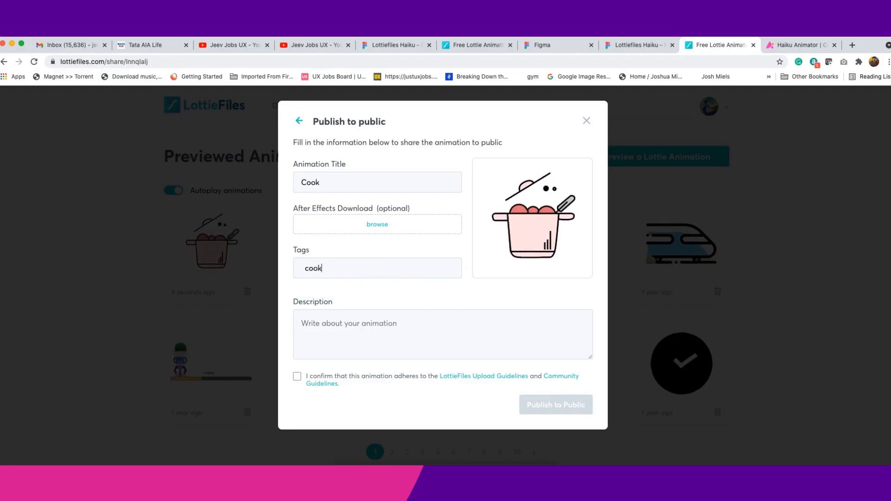
pyautogui.press('Return')
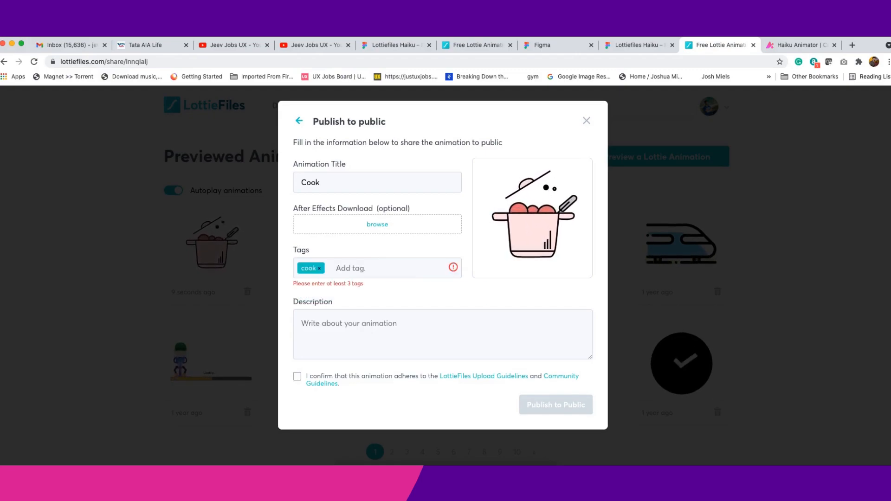
pyautogui.write('x')
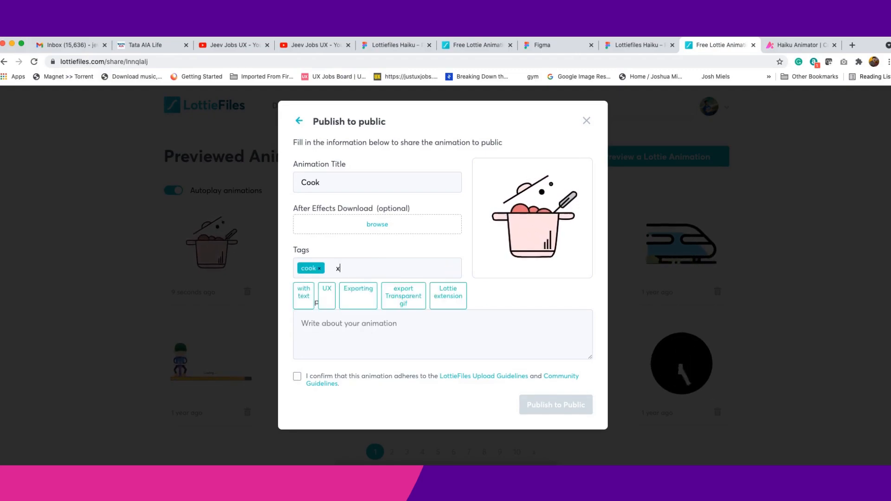
pyautogui.press('BackSpace')
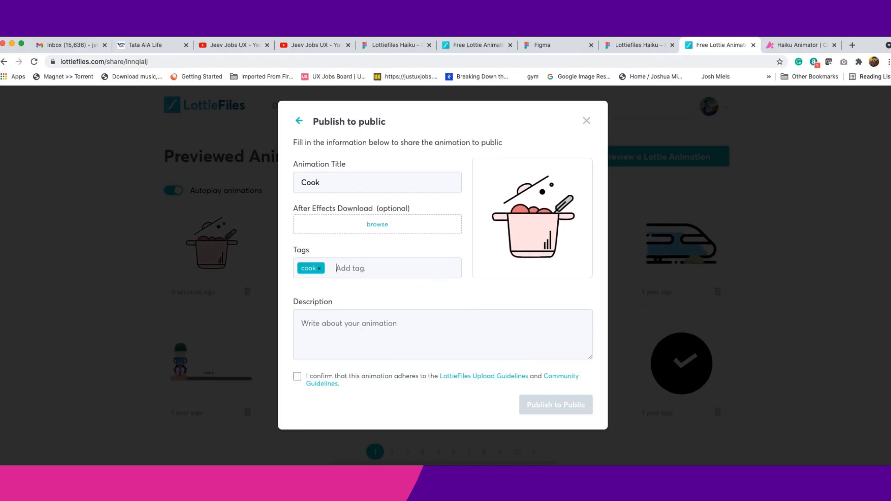
pyautogui.write('food')
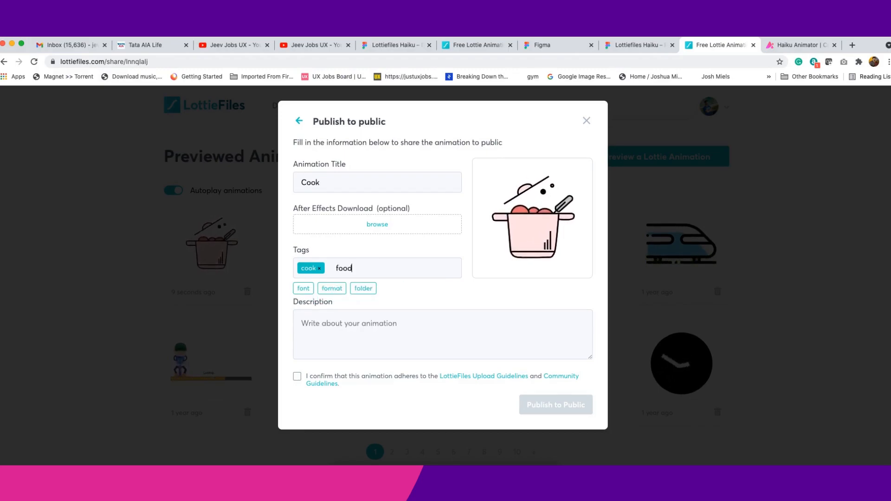
pyautogui.press('Return')
pyautogui.write('Yo')
pyautogui.press('BackSpace')
pyautogui.press('BackSpace')
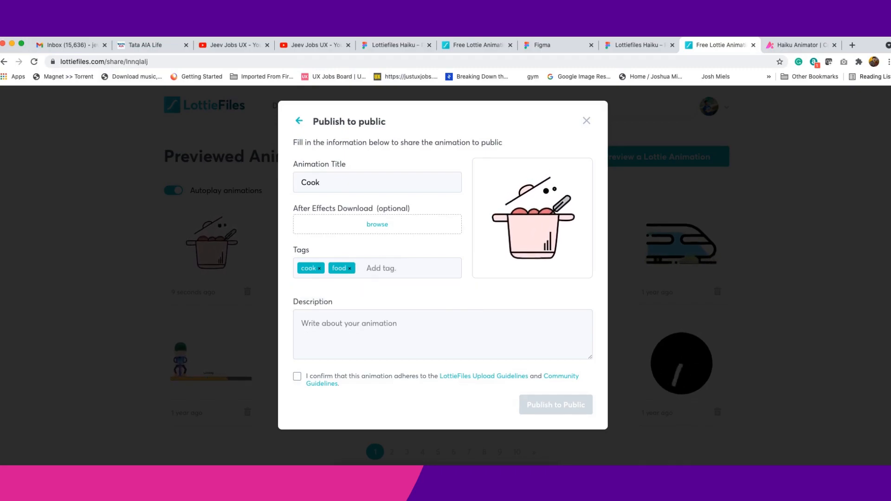
pyautogui.write('Hot')
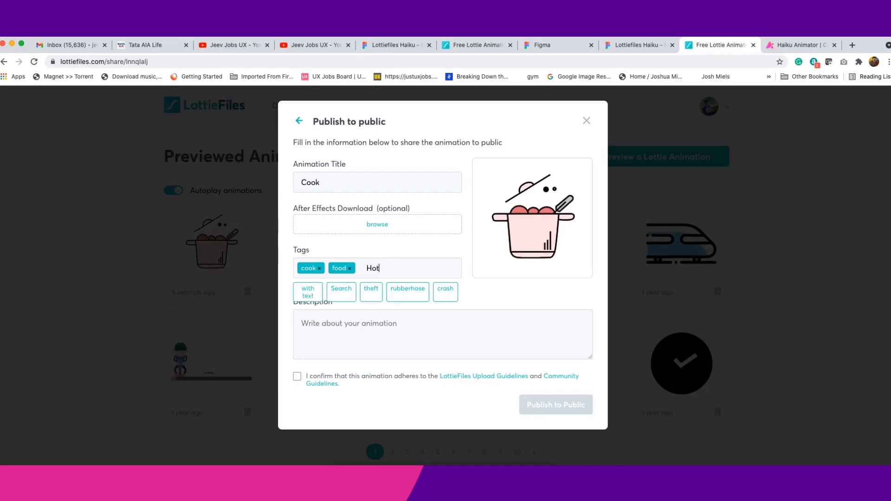
pyautogui.press('Return')
pyautogui.write('stove')
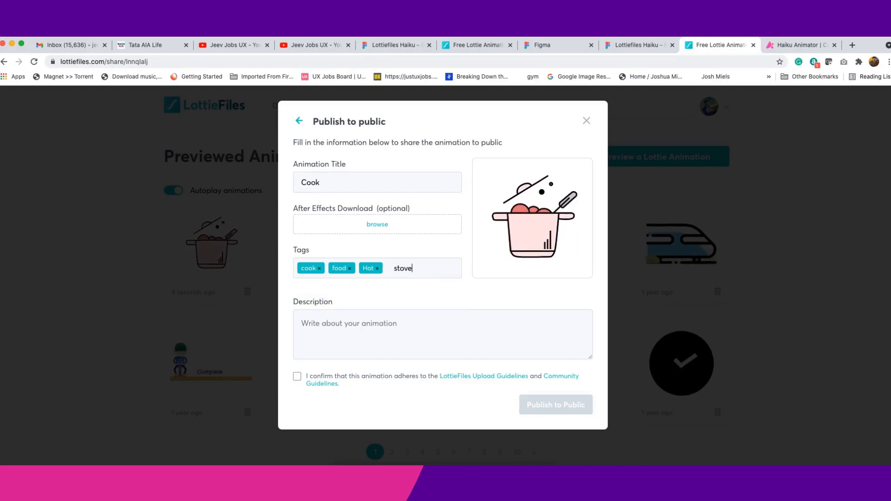
pyautogui.press('Return')
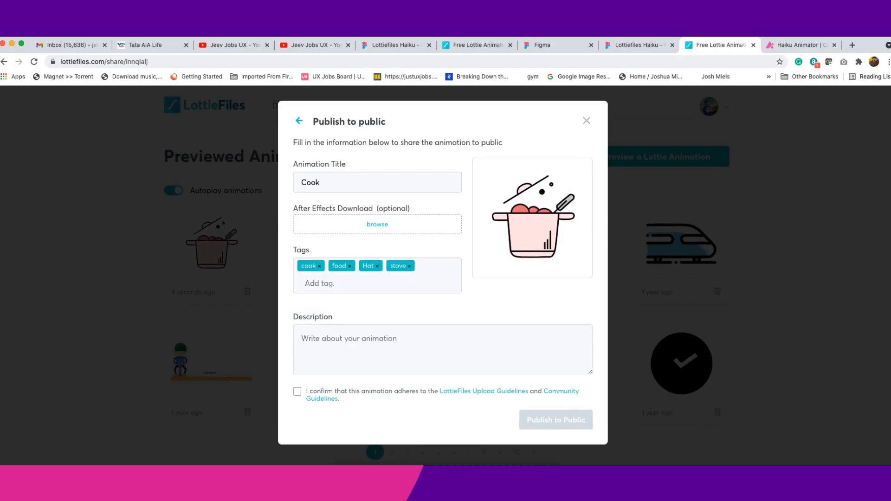
# - Publish the animation publicly with the description cook after accepting the upload guidelines
pyautogui.click(366, 343)
pyautogui.write('cook')
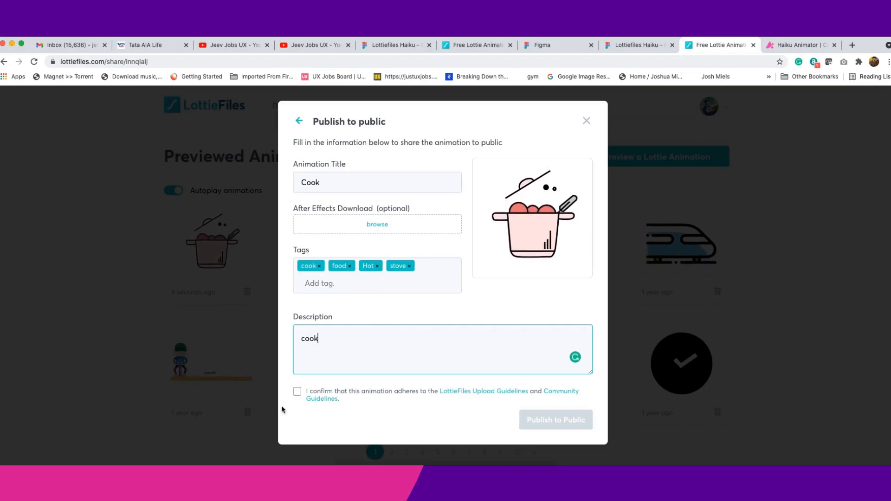
pyautogui.click(297, 391)
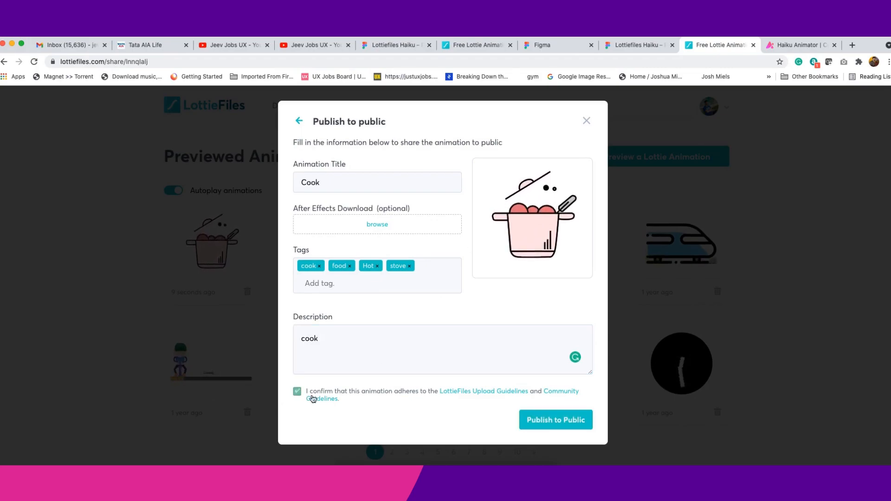
pyautogui.click(553, 428)
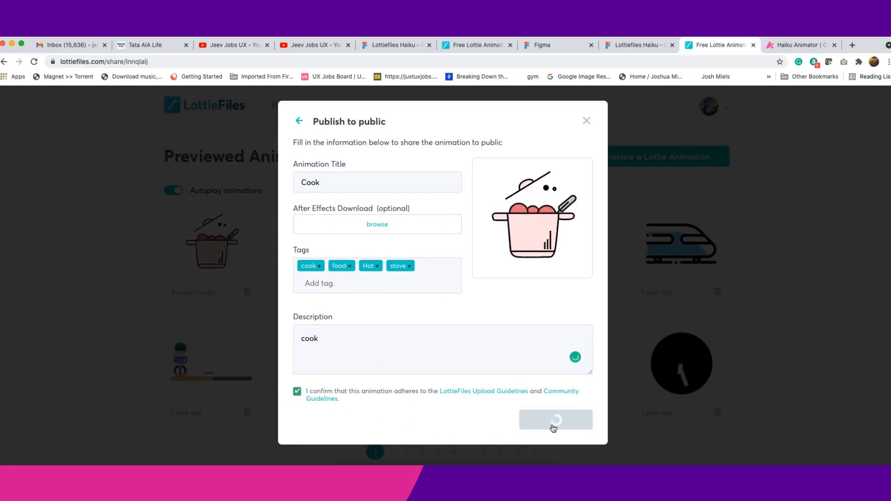
pyautogui.click(589, 126)
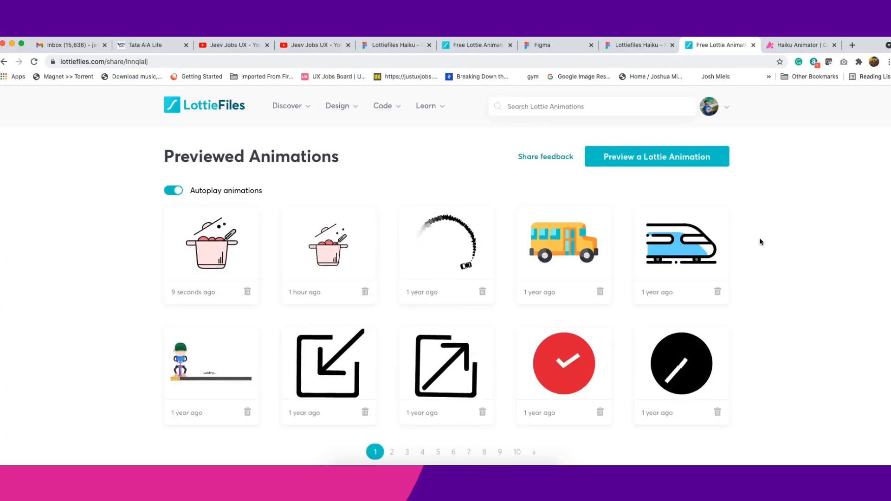
# - Go to the LottieFiles home page and open My Dashboard from the profile menu
pyautogui.click(217, 246)
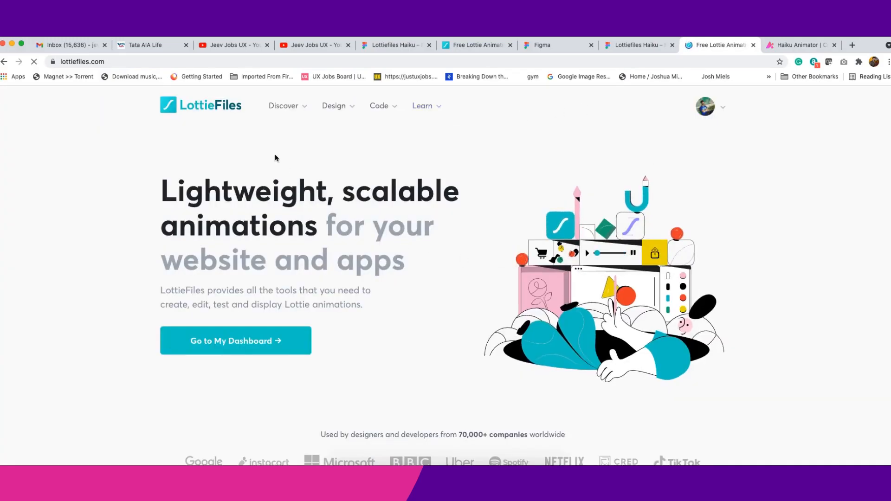
pyautogui.scroll(-5, 379, 251)
pyautogui.scroll(-15, 380, 251)
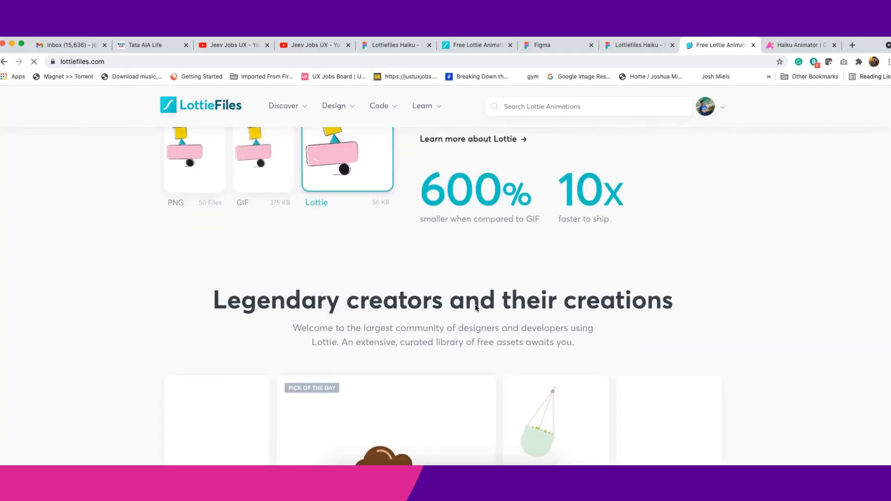
pyautogui.scroll(1, 686, 182)
pyautogui.click(716, 113)
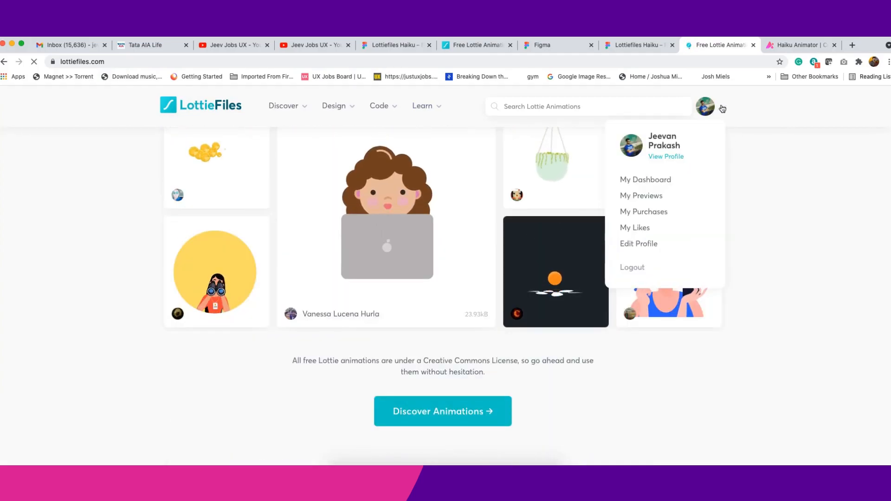
pyautogui.click(667, 187)
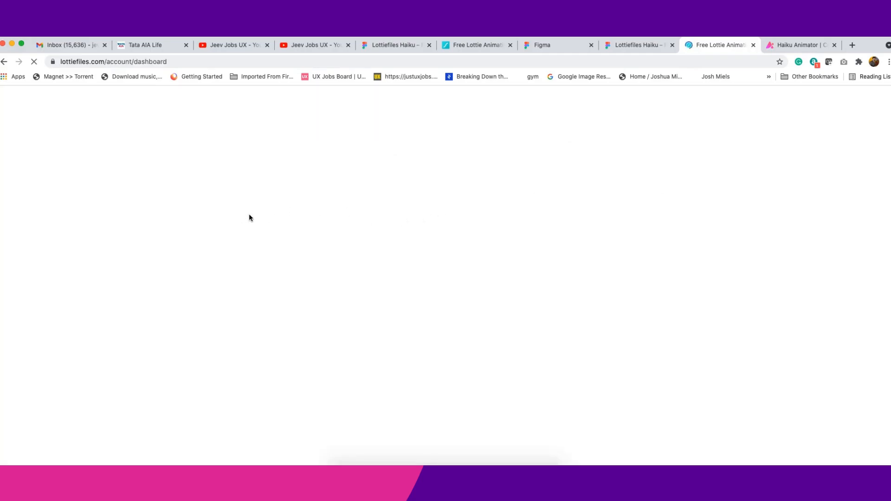
# - Review the review status of the Cook and Cooking submissions in the dashboard's animation list
pyautogui.scroll(-4, 338, 300)
pyautogui.scroll(-2, 337, 300)
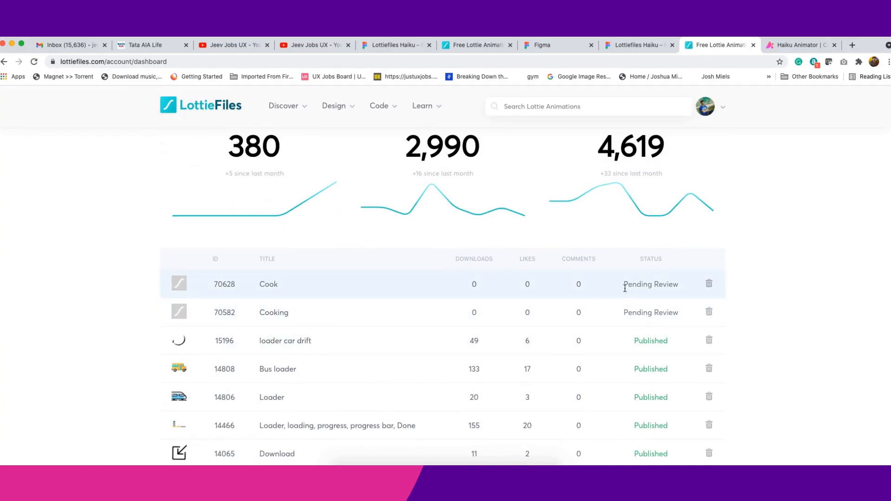
pyautogui.moveTo(625, 288); pyautogui.dragTo(695, 291)
pyautogui.click(679, 313)
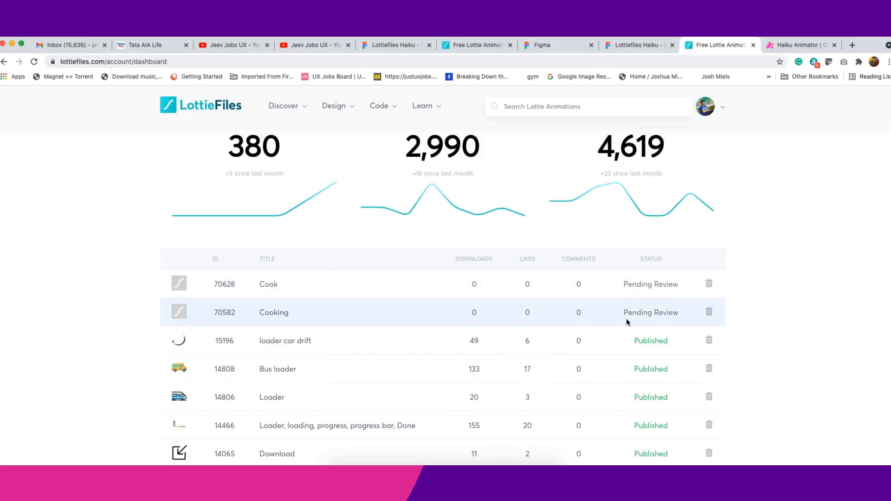
pyautogui.tripleClick(620, 313)
pyautogui.scroll(-3, 465, 354)
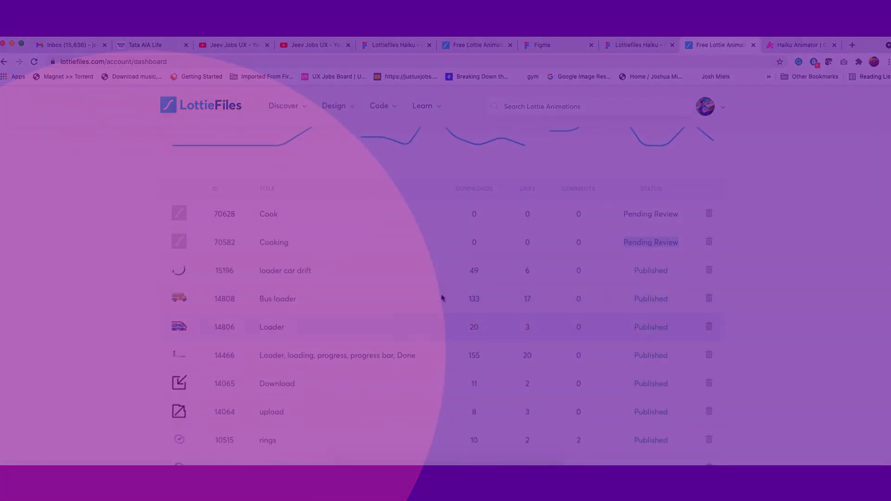